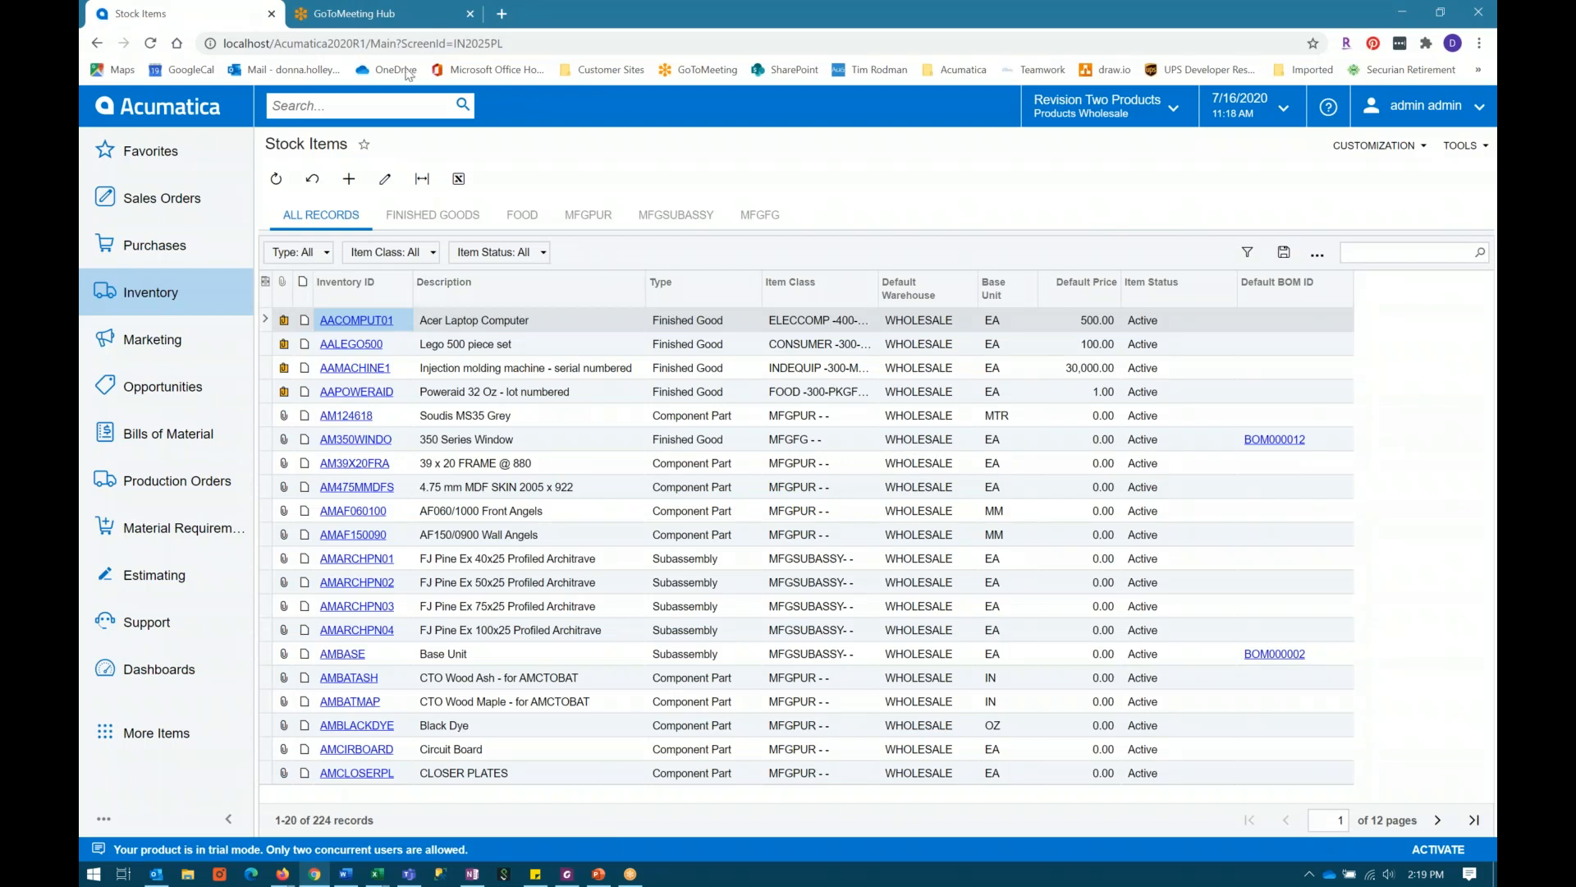
Step: Filter the stock items to the MFGPUR records and open the AMCOTTON item
{"action": "left_click", "coordinate": [589, 217]}
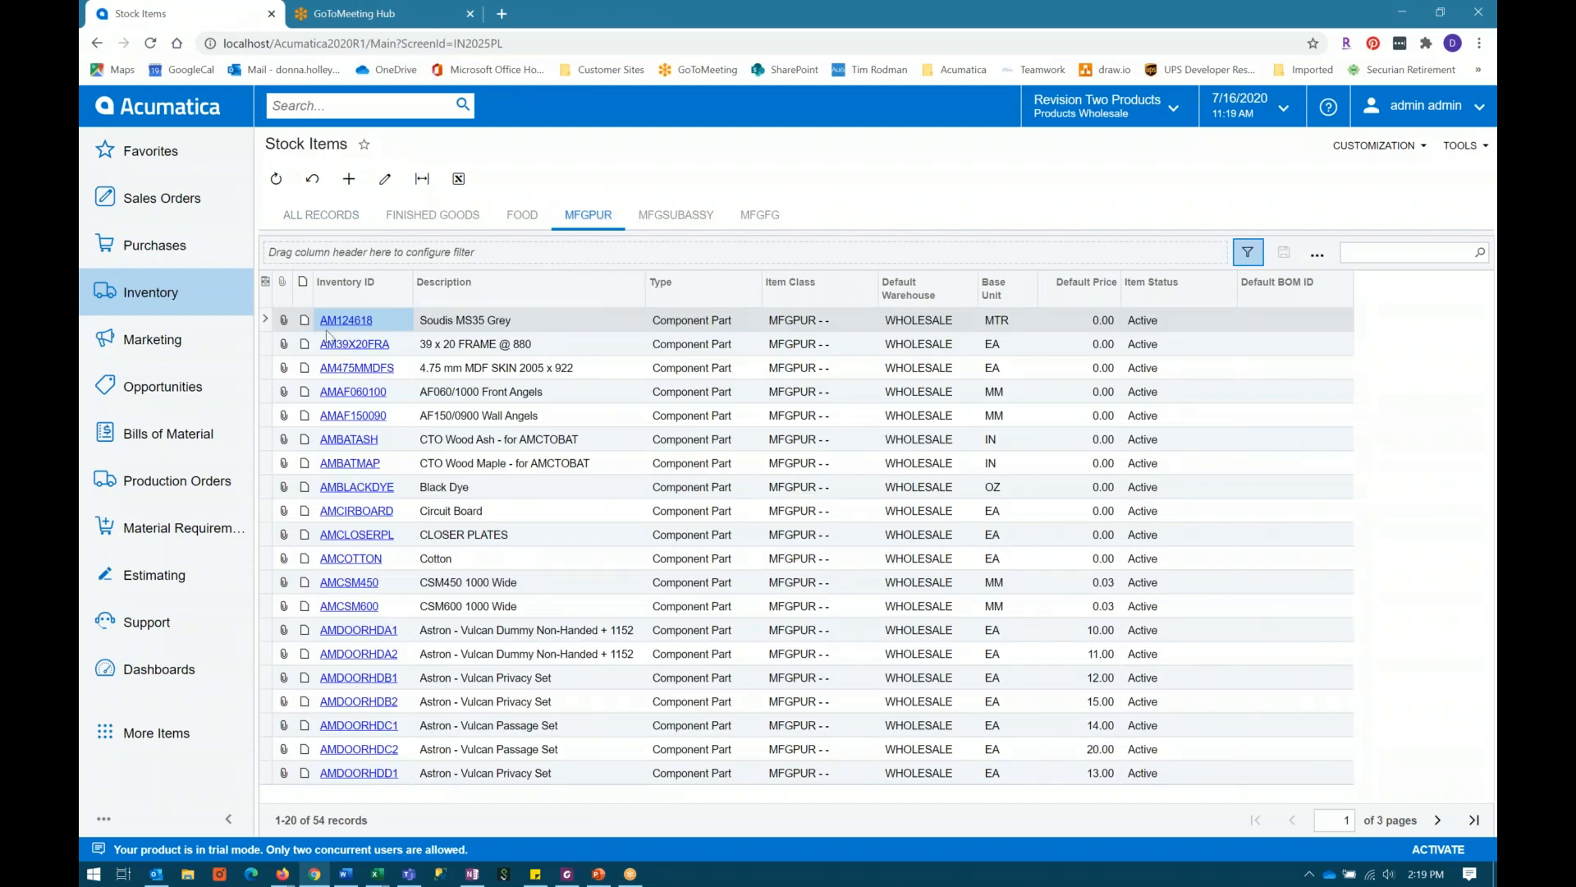
{"action": "left_click", "coordinate": [353, 558]}
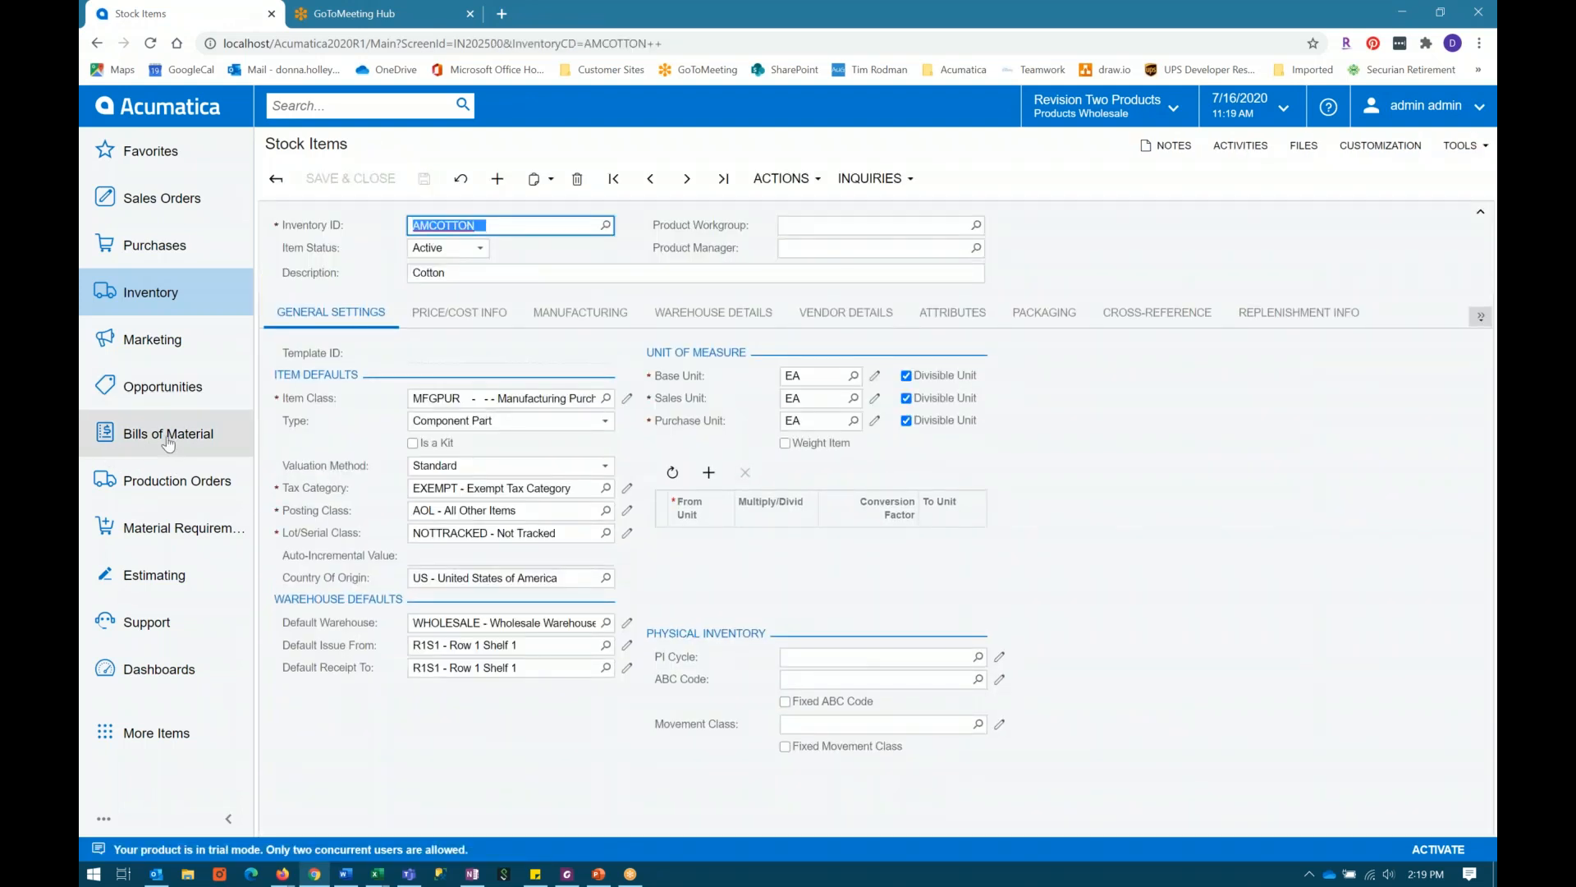
Step: Go to Prepare Replenishment, view the stock item record for CONBABY3 and close it again
{"action": "left_click", "coordinate": [148, 292]}
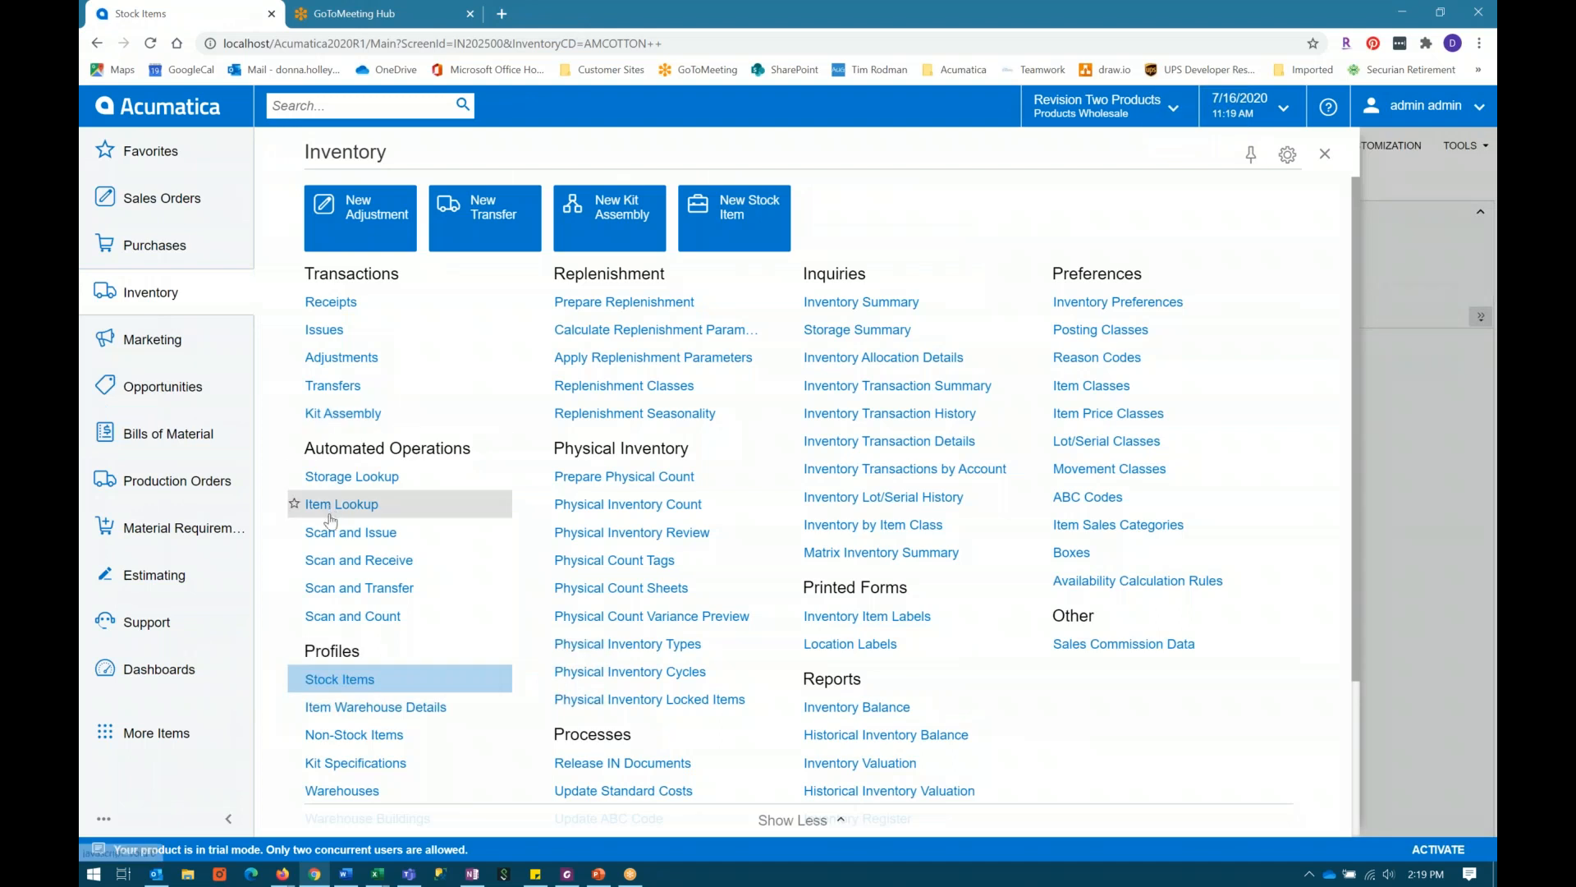
{"action": "left_click", "coordinate": [618, 317]}
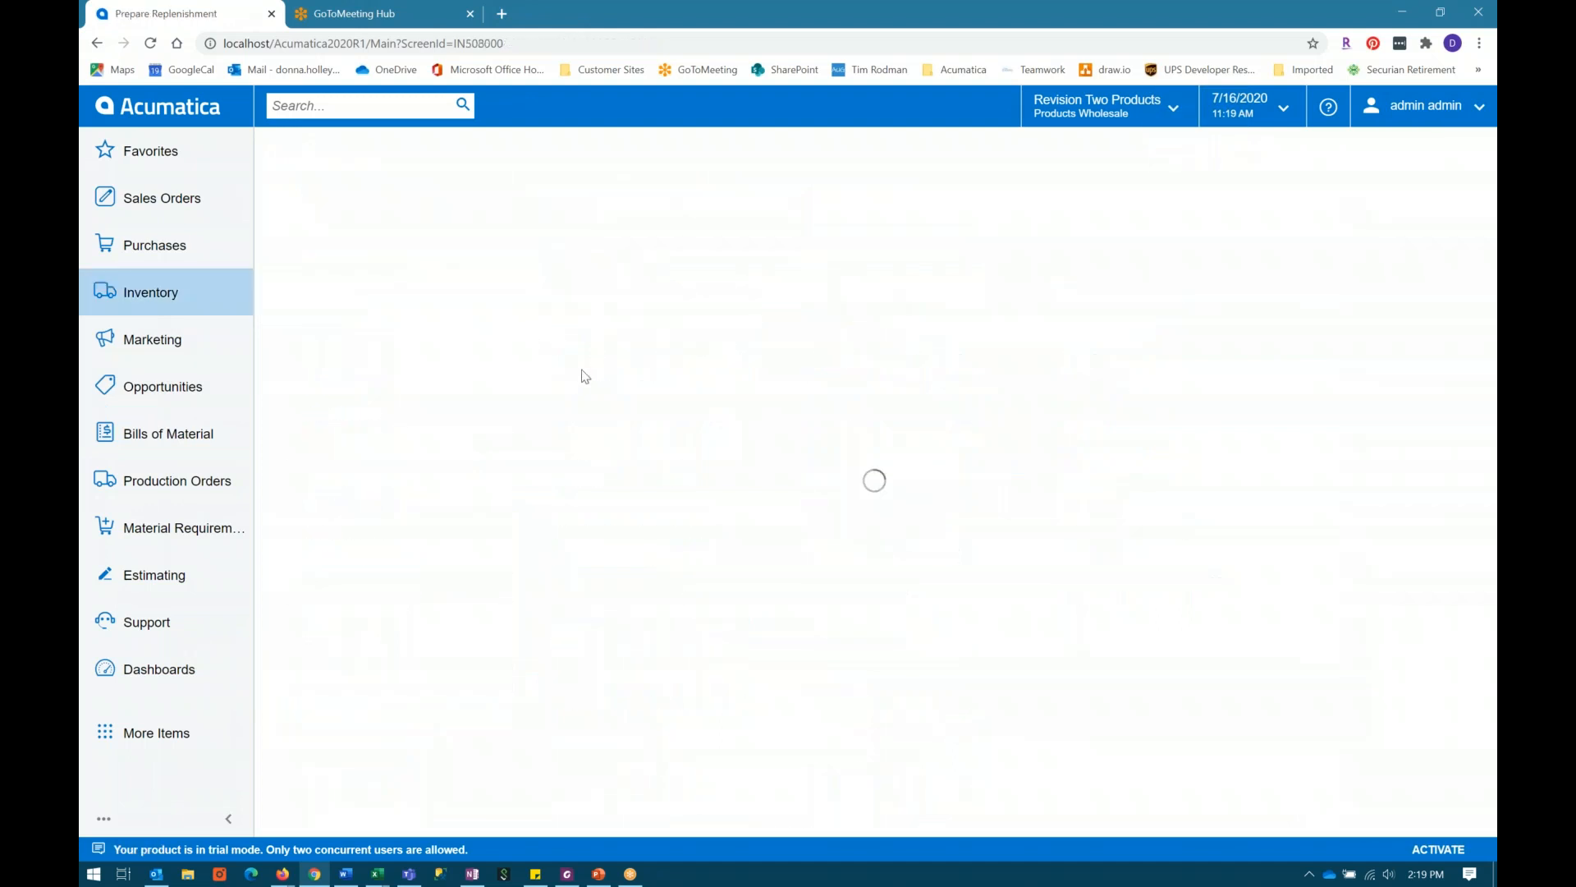
{"action": "left_click", "coordinate": [433, 387]}
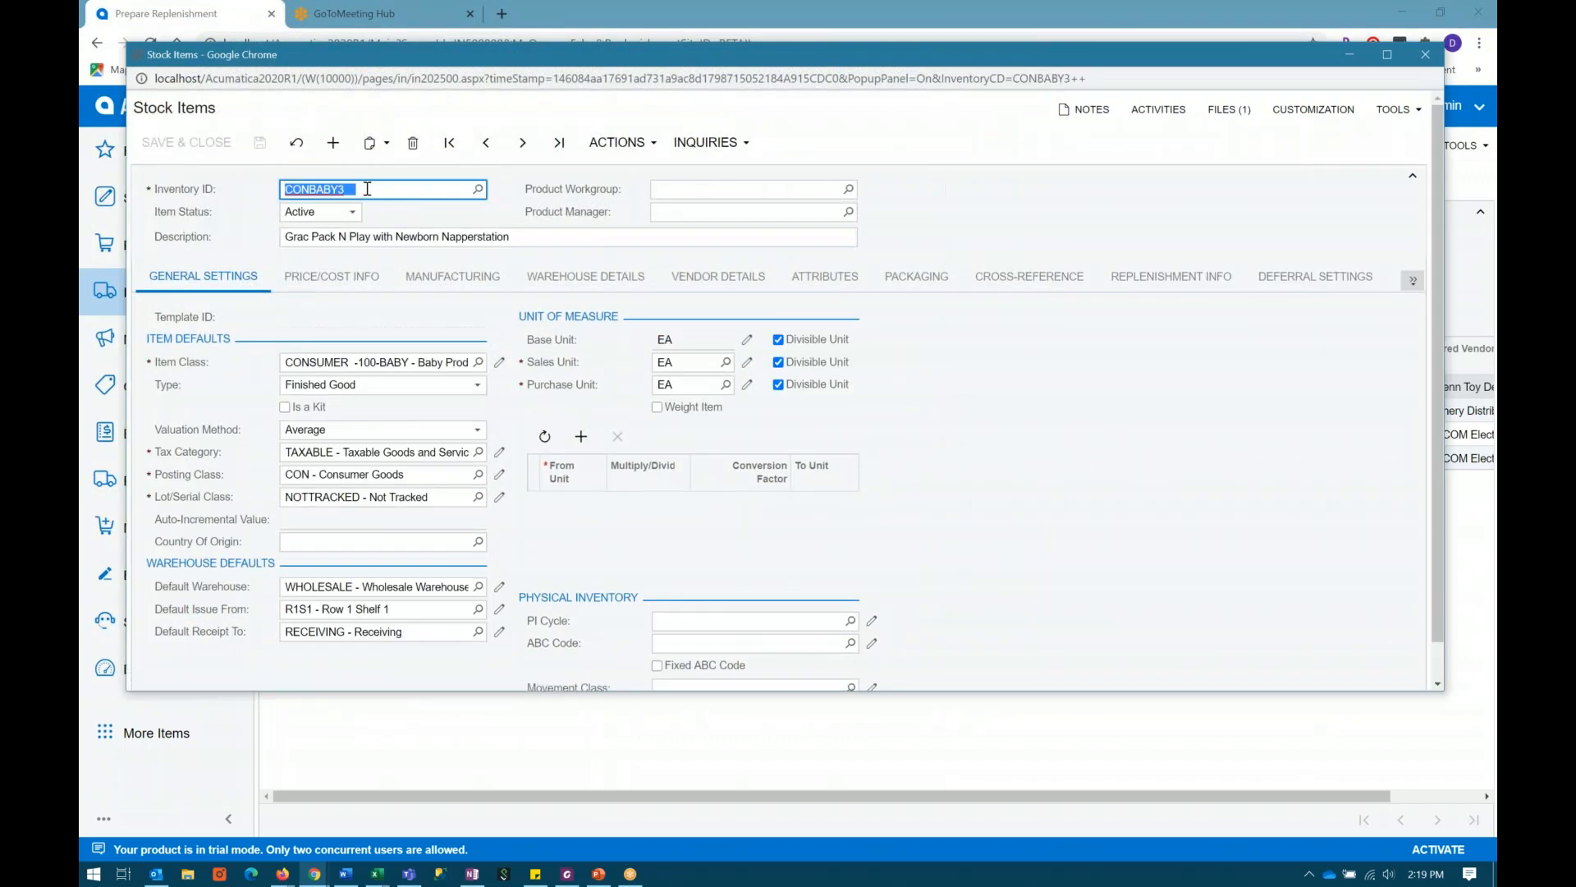
{"action": "left_click", "coordinate": [1425, 54]}
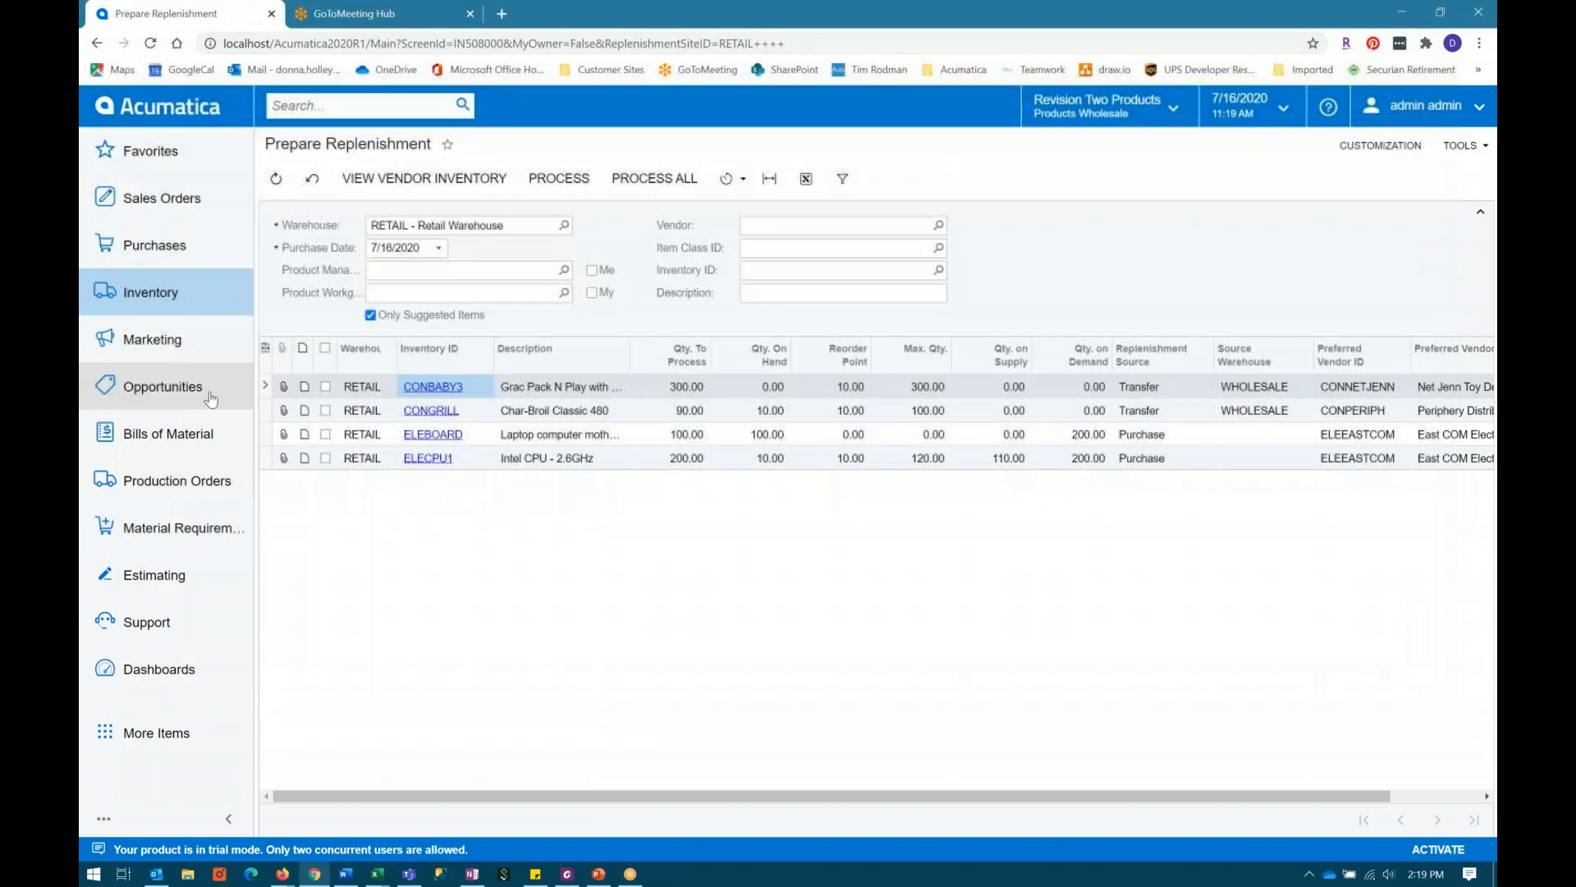
Step: Return to the stock items list, search all records for CONBABY and open item CONBABY3
{"action": "left_click", "coordinate": [152, 297]}
{"action": "left_click", "coordinate": [320, 672]}
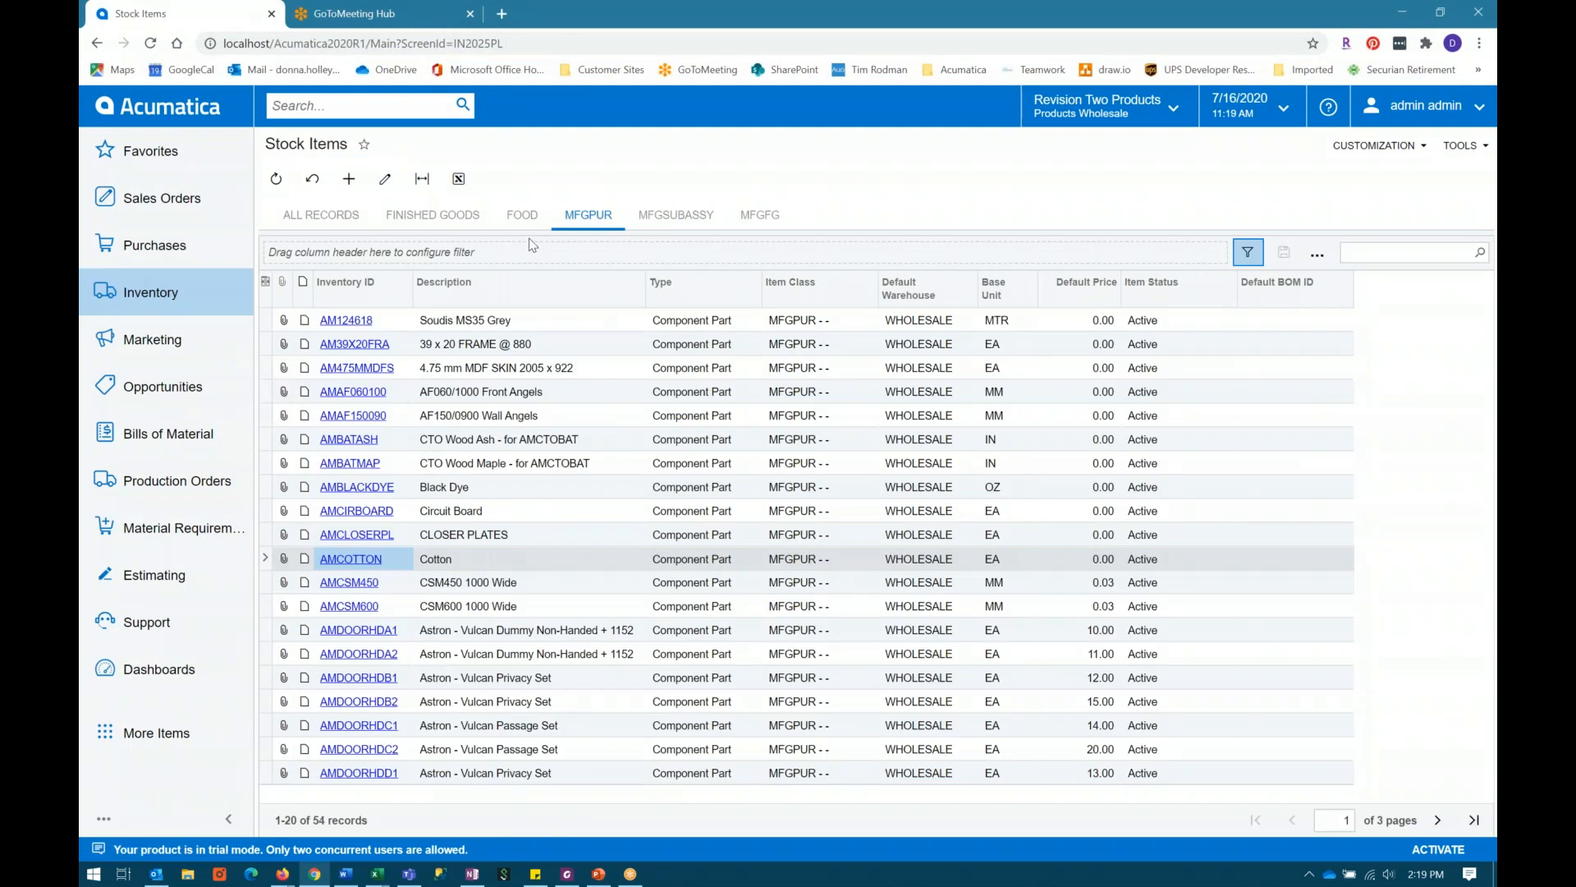
{"action": "left_click", "coordinate": [1369, 248]}
{"action": "type", "text": "CONBABY3"}
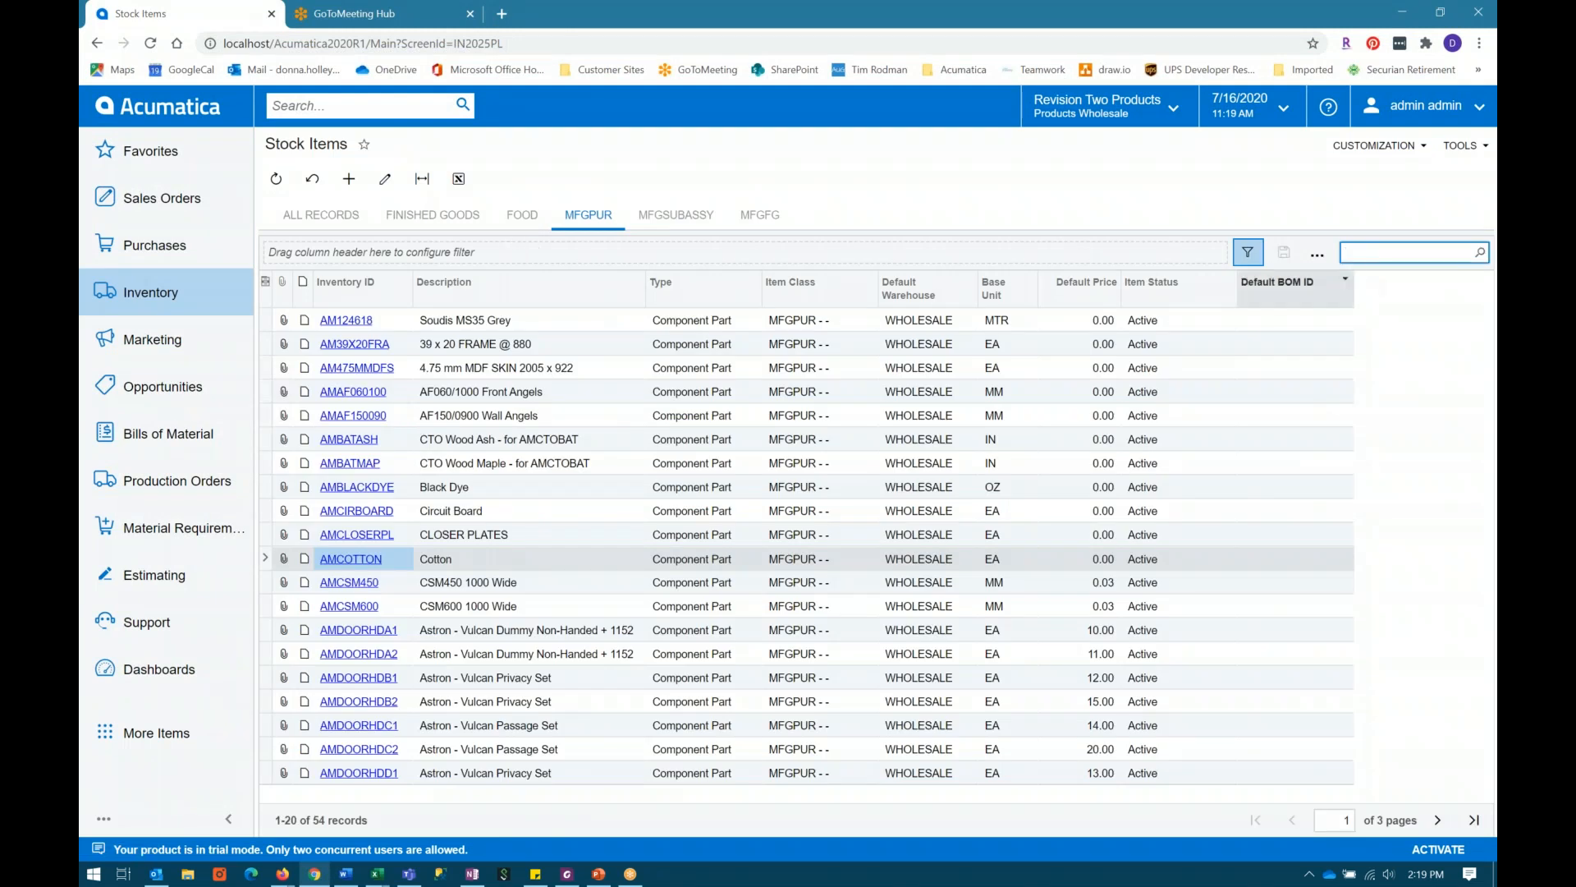
{"action": "key", "text": "Return"}
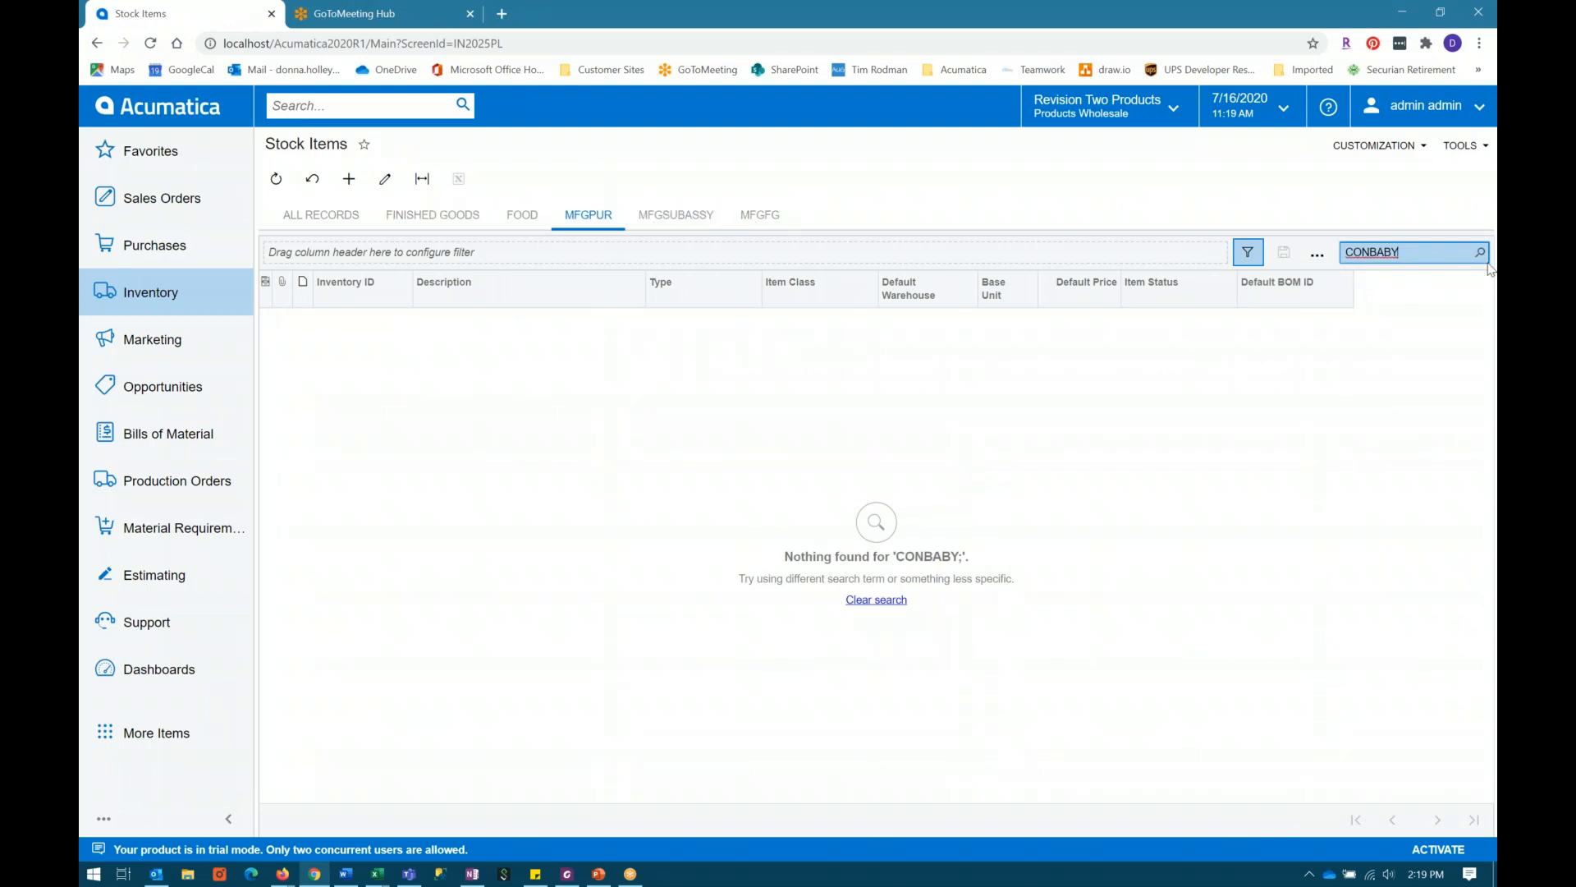
{"action": "left_click", "coordinate": [321, 214]}
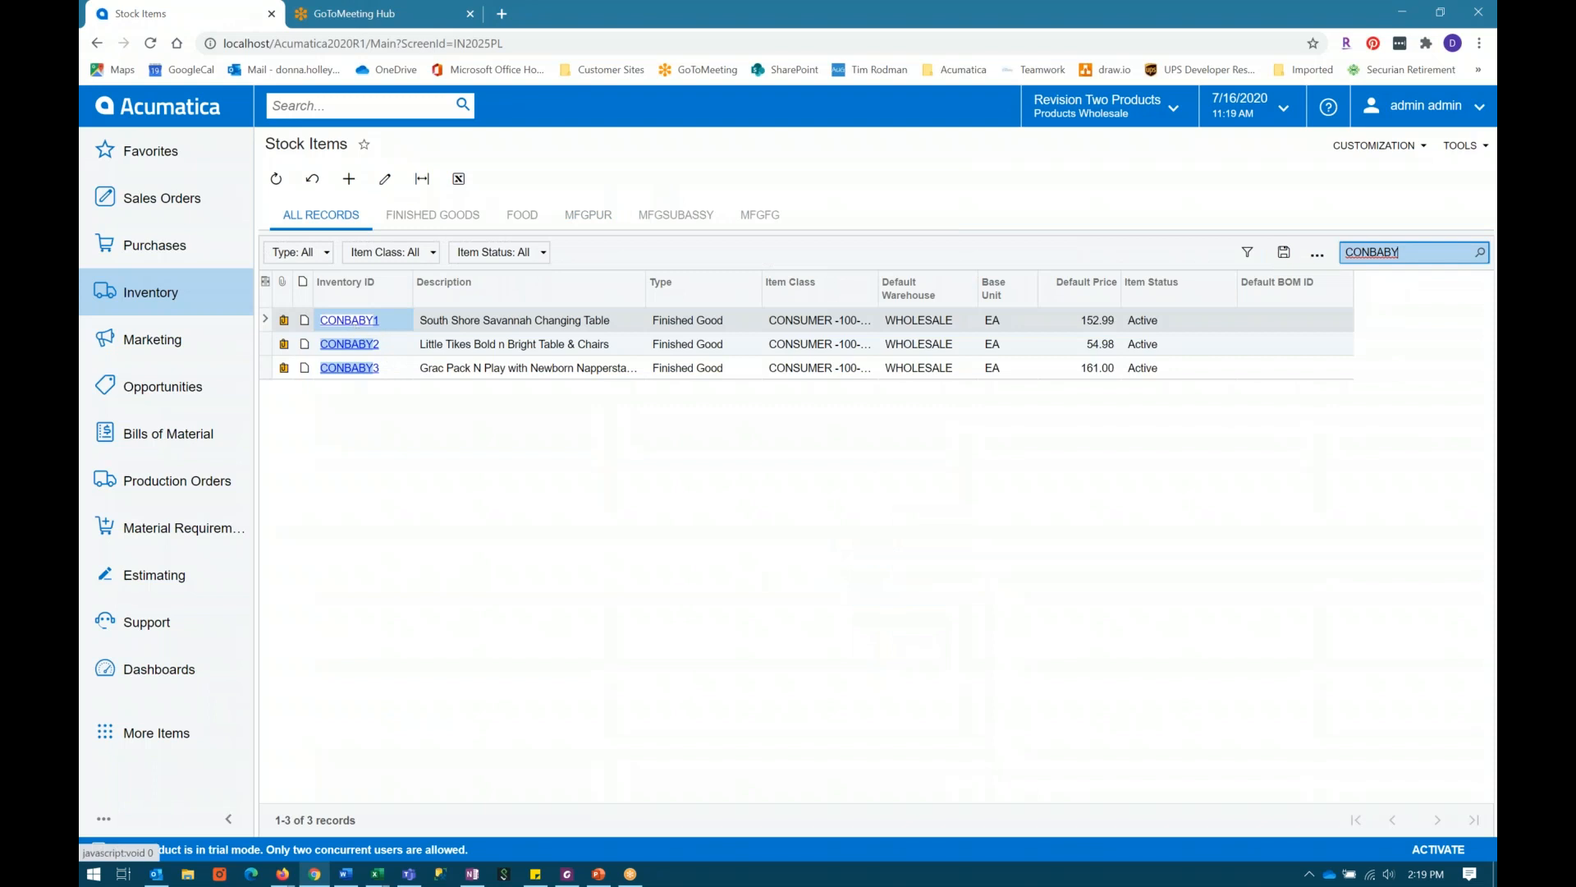
{"action": "left_click", "coordinate": [348, 369]}
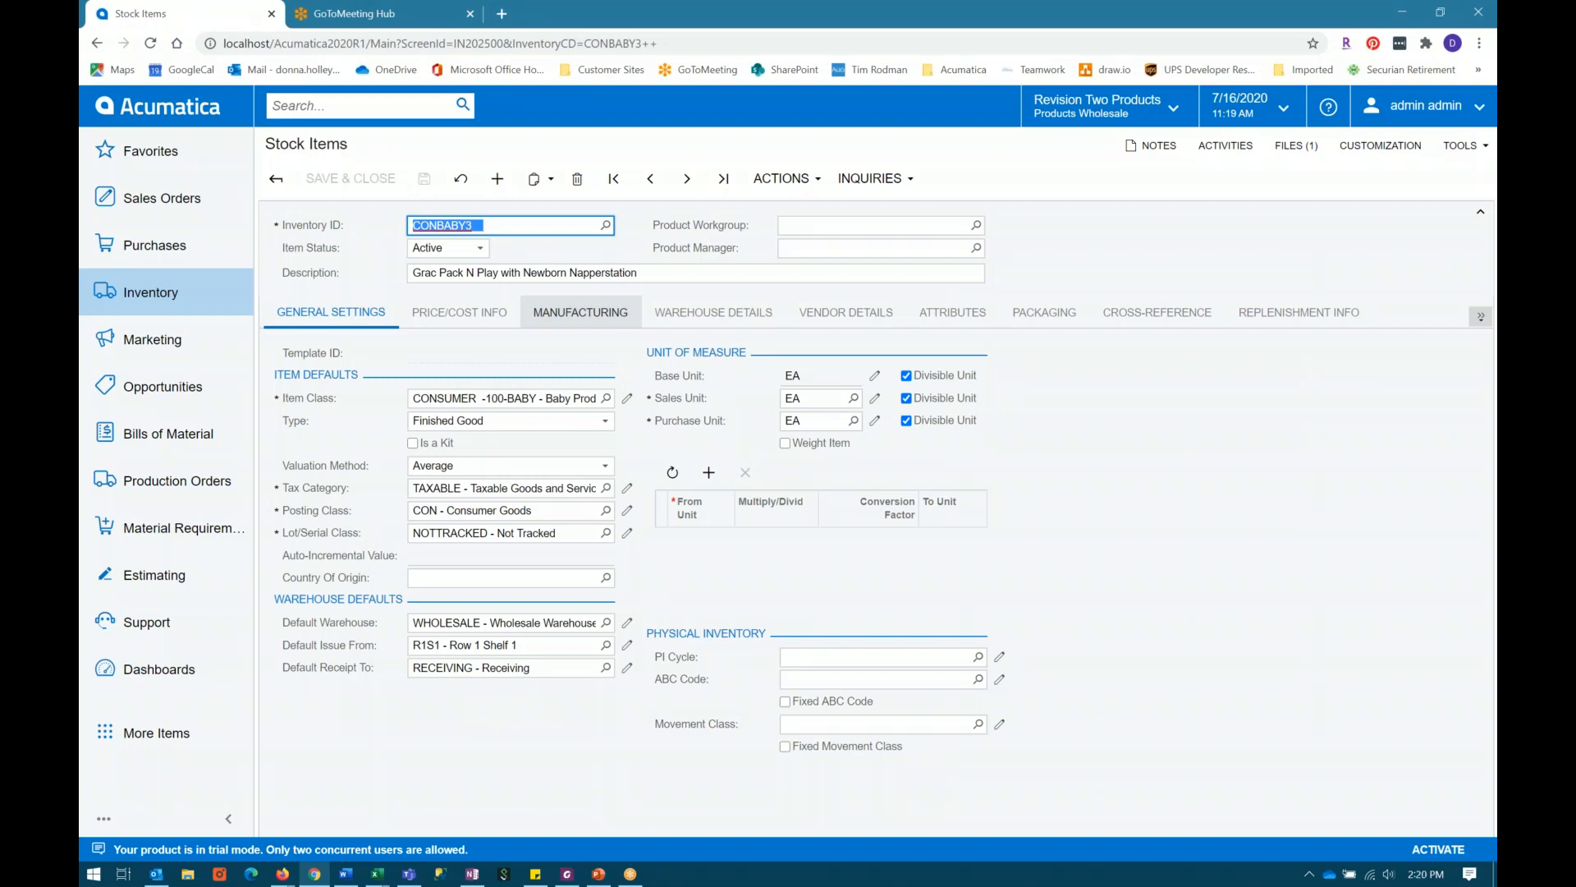
Step: Examine the replenishment settings of the item's class, CONSUMER-100-BABY, and close the Item Classes window
{"action": "left_click", "coordinate": [629, 401]}
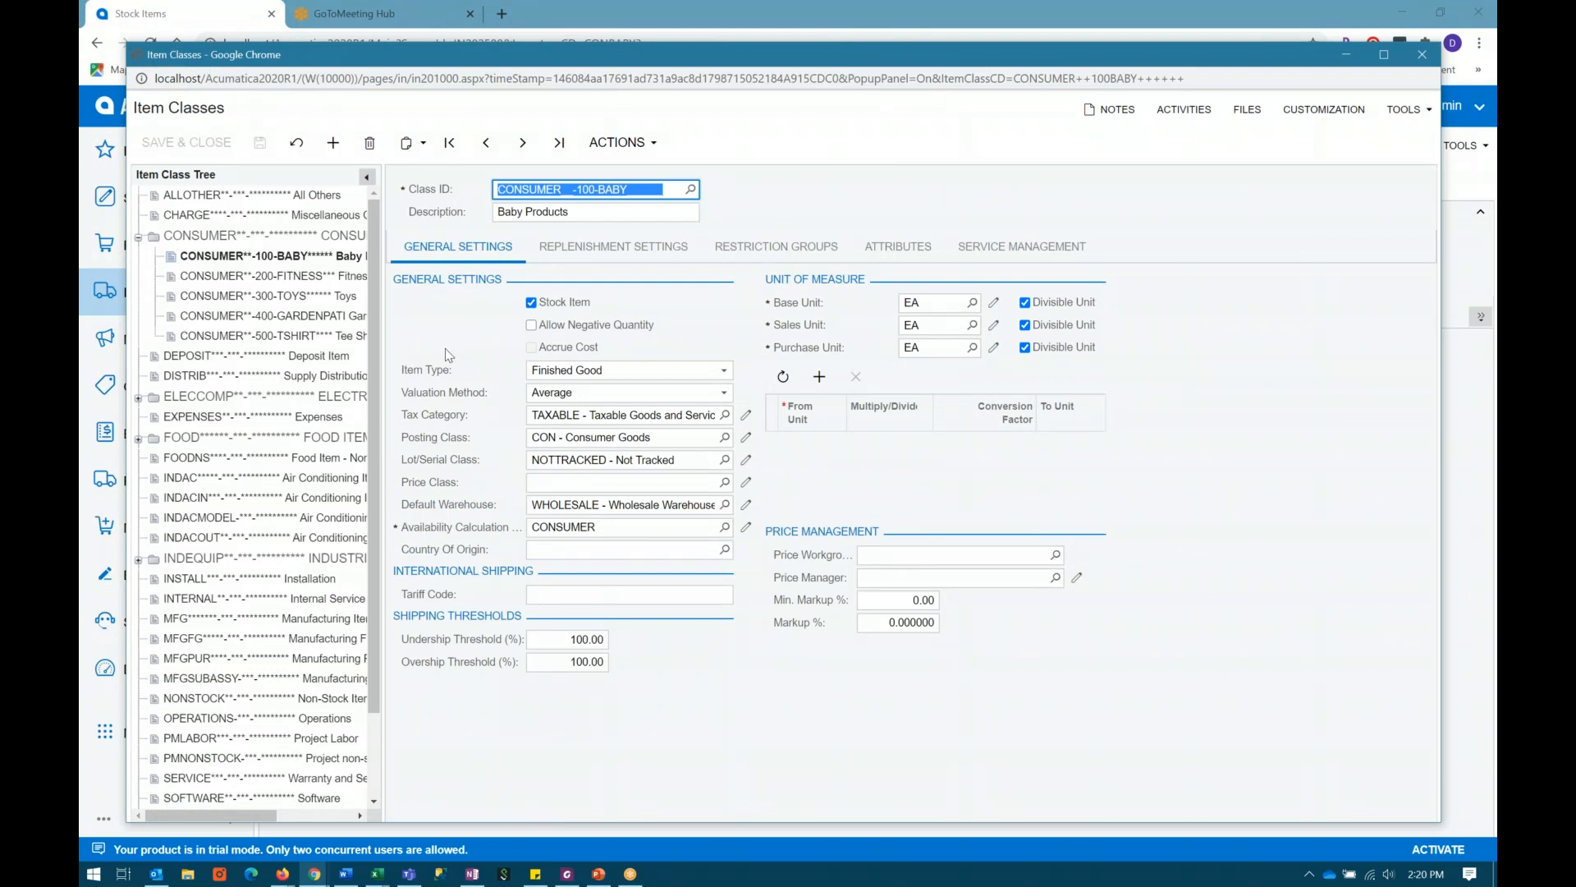
{"action": "left_click", "coordinate": [637, 252]}
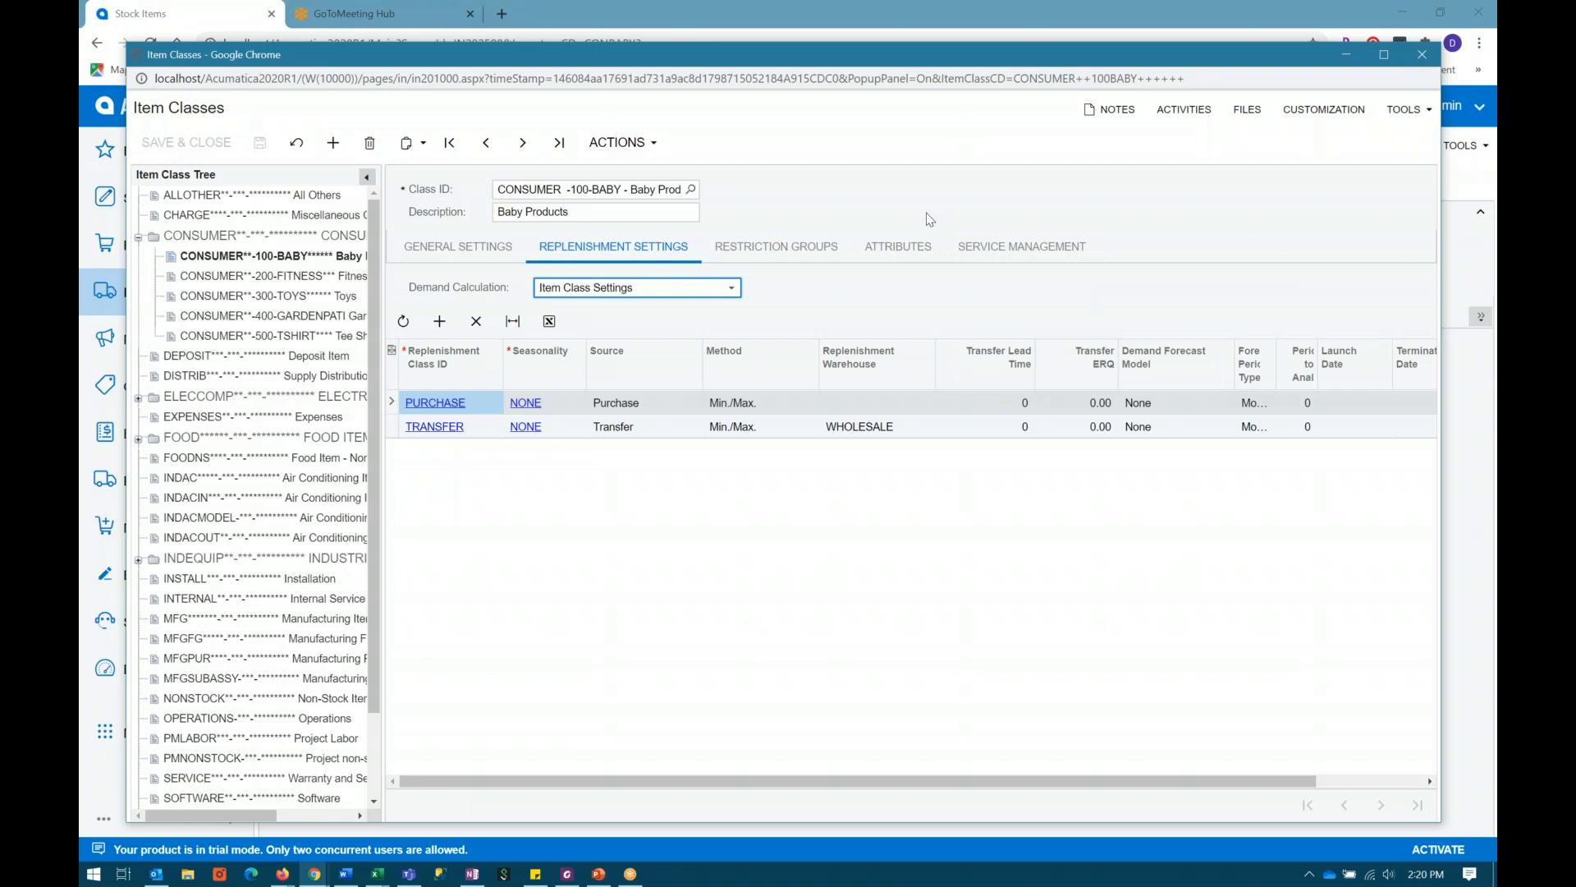
{"action": "left_click", "coordinate": [1431, 58]}
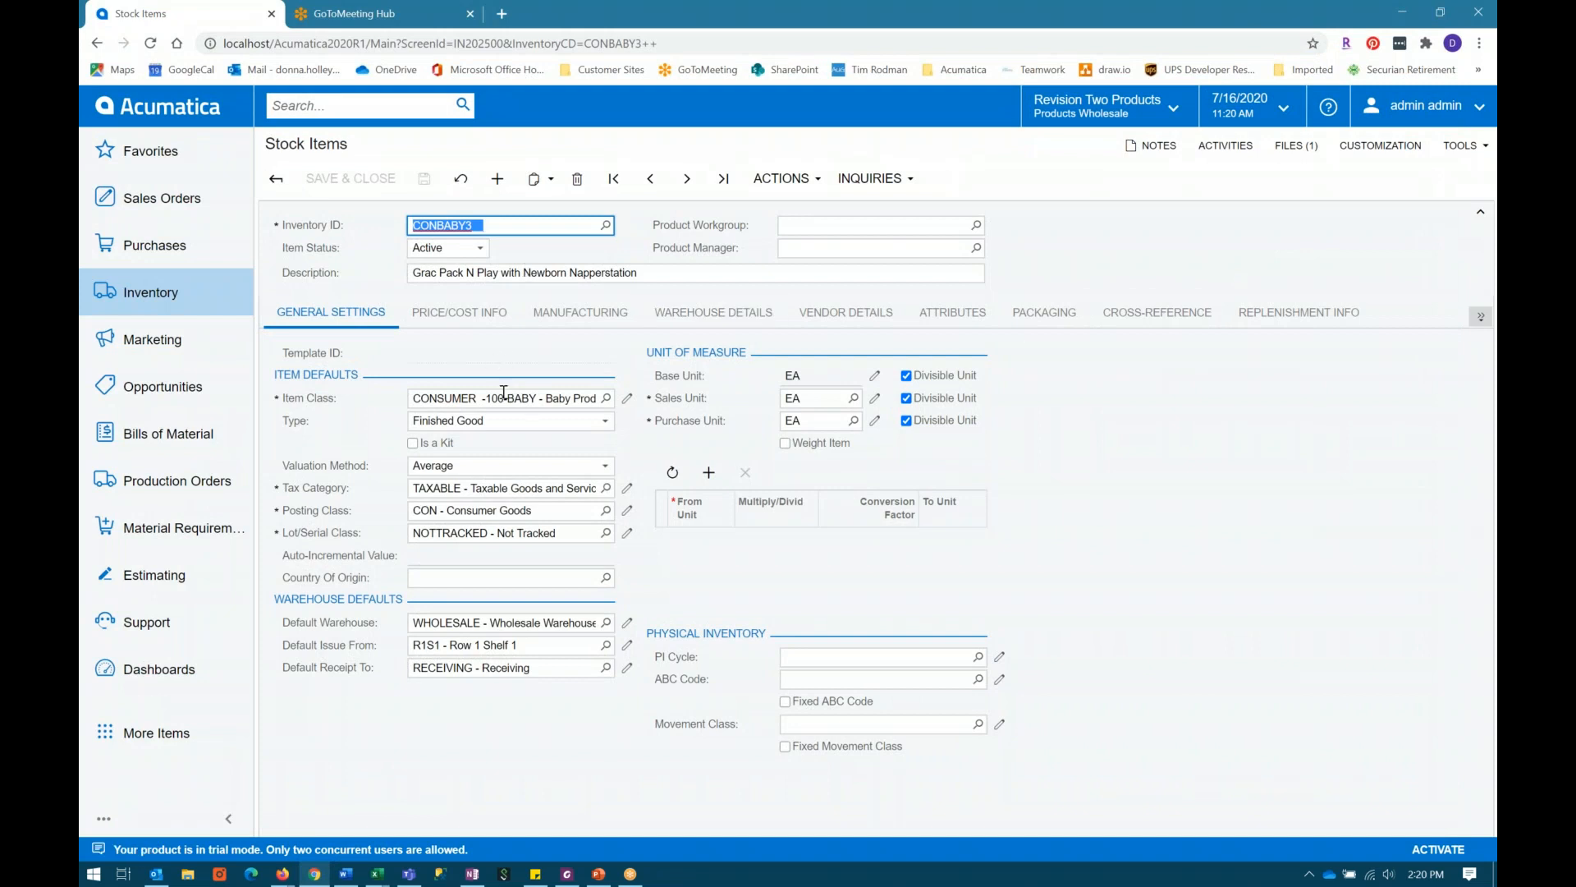
Step: Show CONBABY3's replenishment parameters and narrow the Repl. Class, Seasonality and Source columns
{"action": "left_click", "coordinate": [458, 392]}
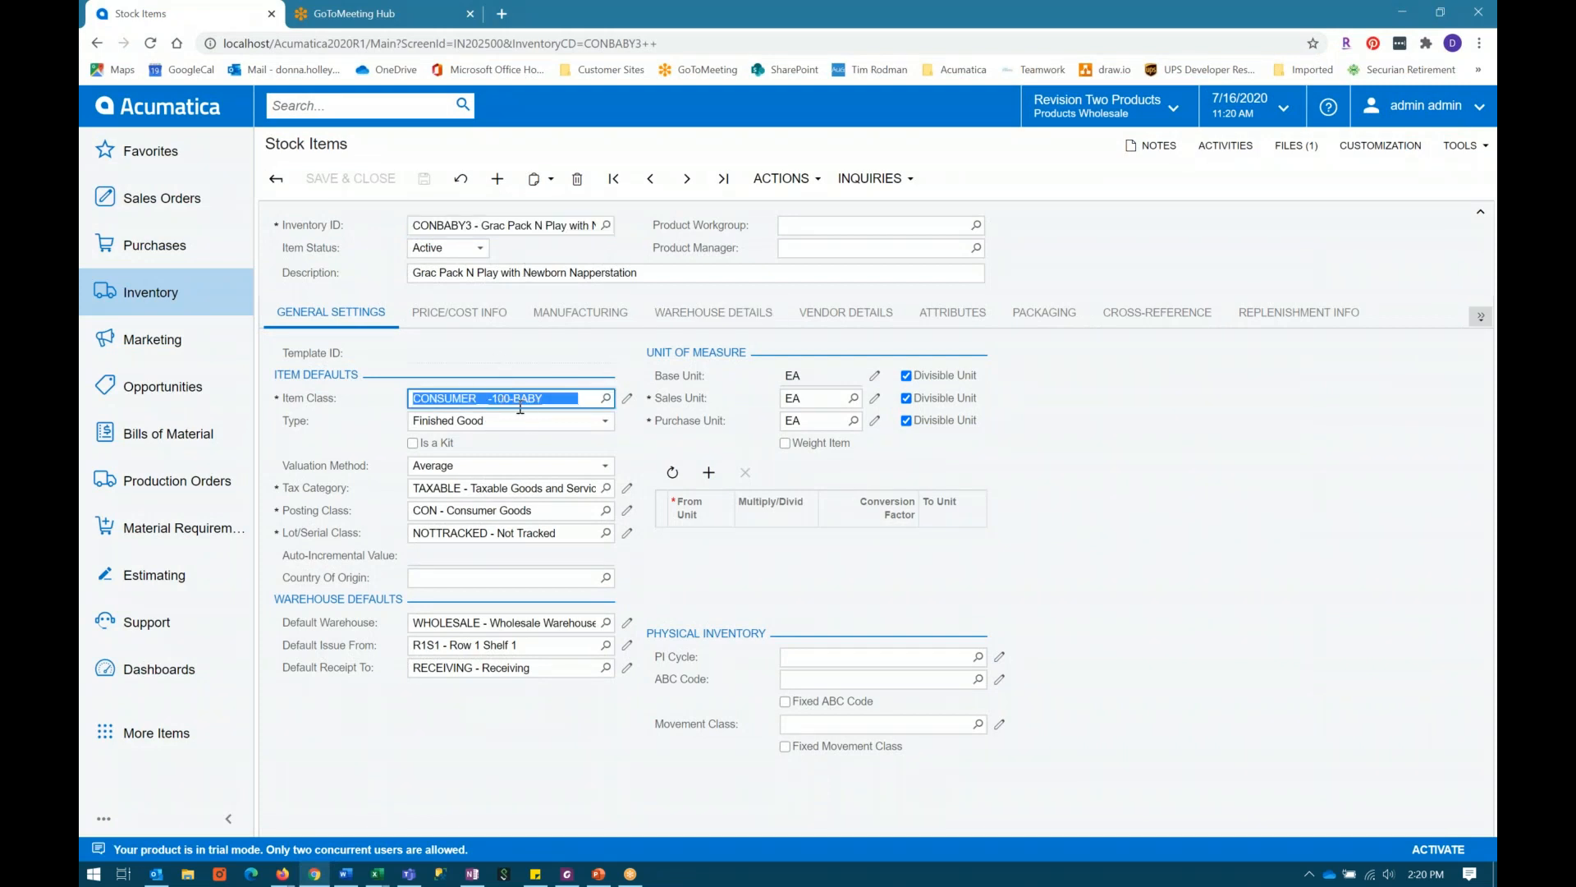
{"action": "left_click", "coordinate": [1296, 320]}
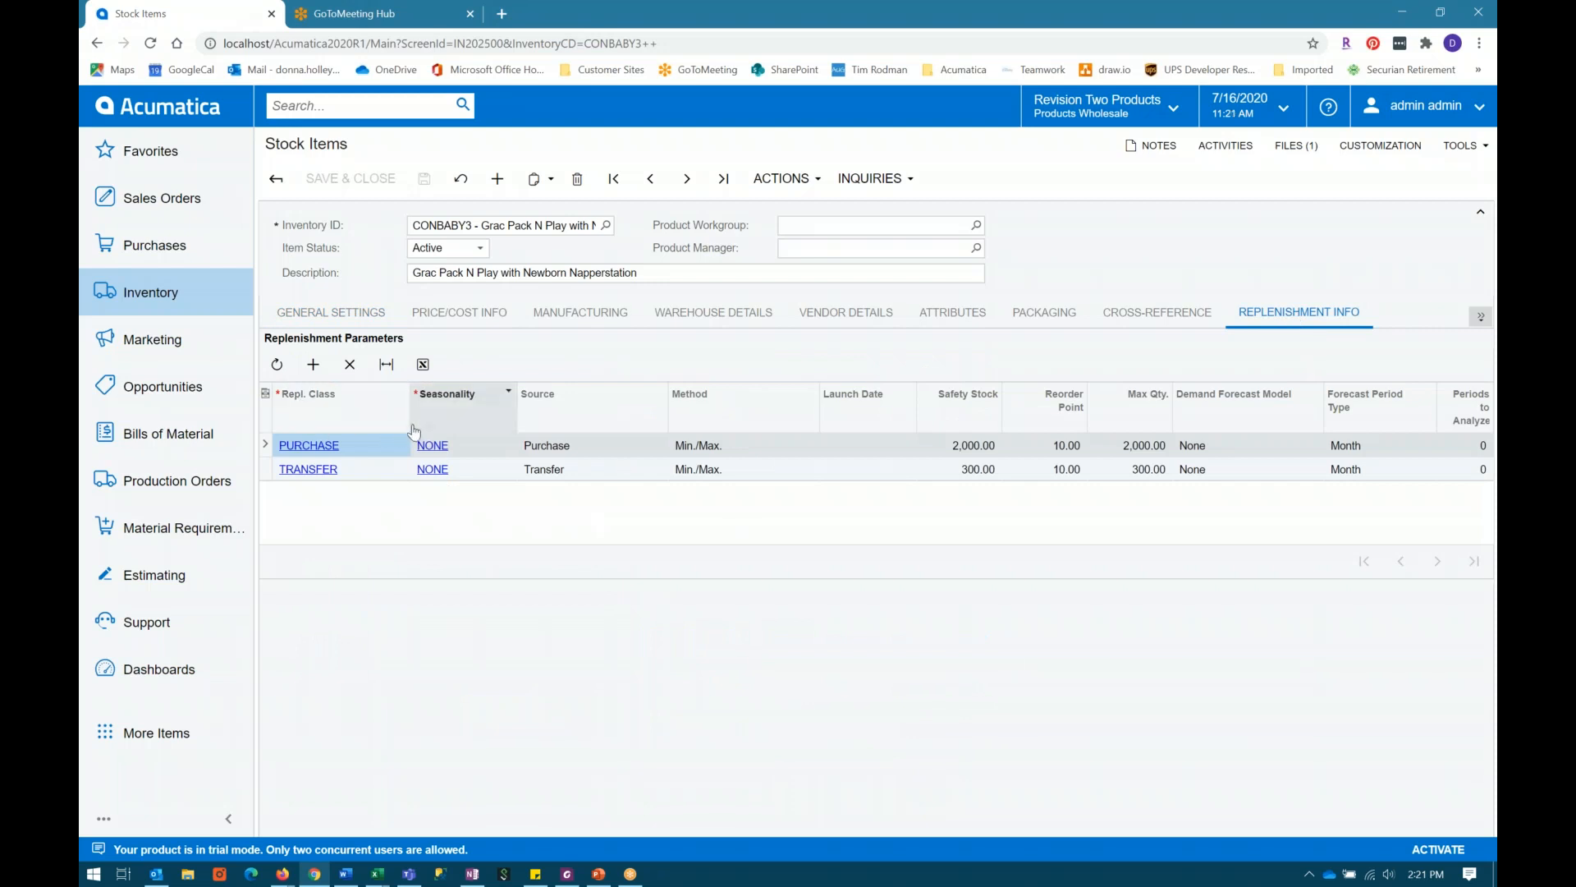
{"action": "left_click_drag", "start_coordinate": [410, 394], "coordinate": [372, 394]}
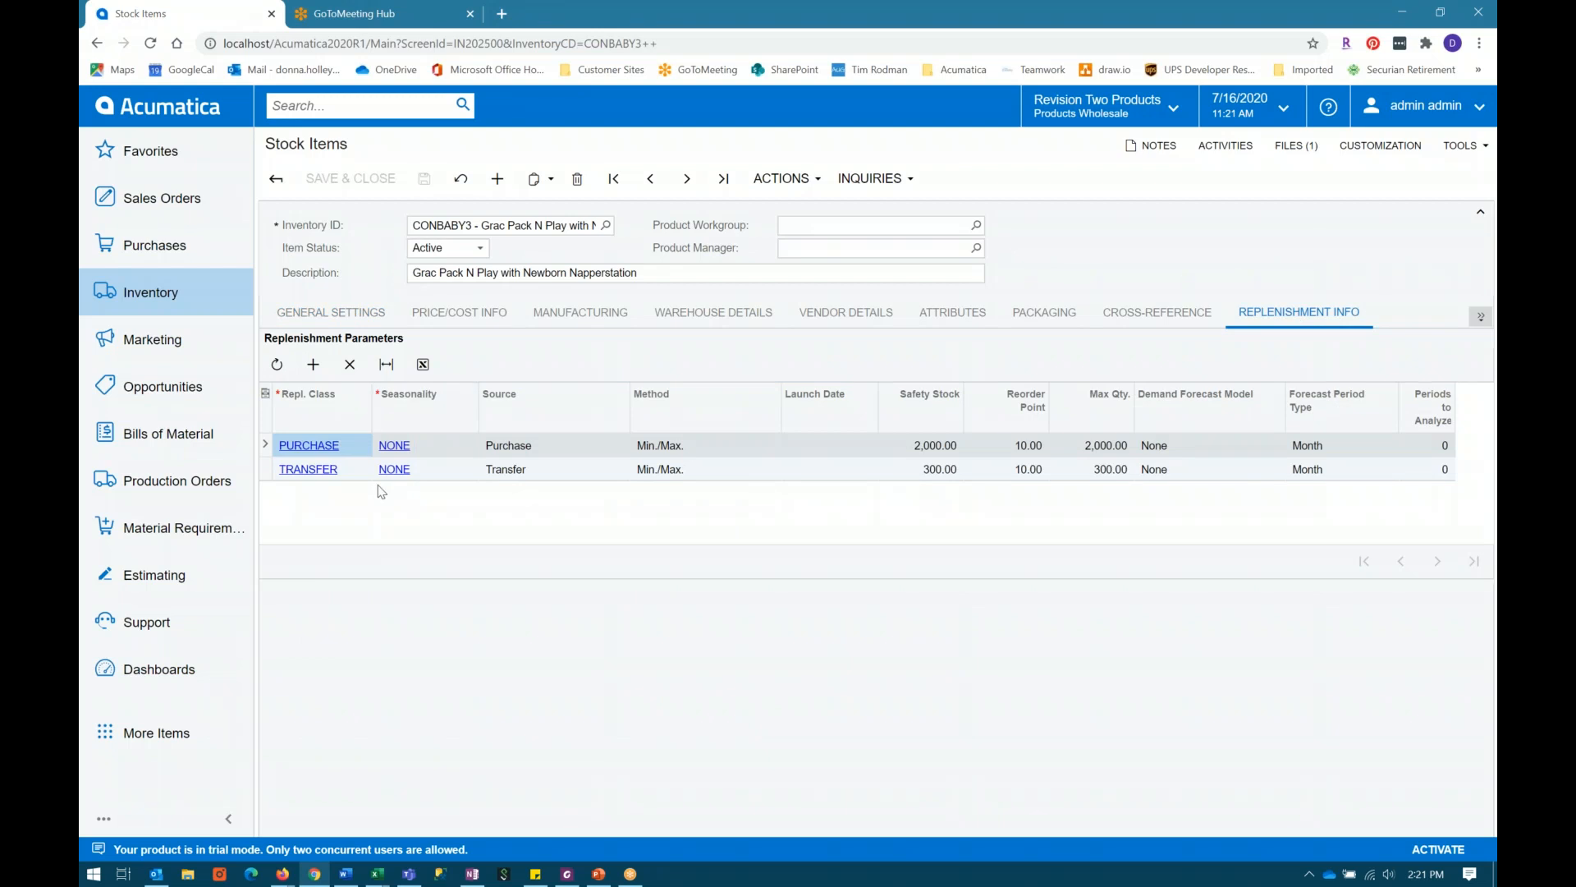
{"action": "left_click_drag", "start_coordinate": [479, 417], "coordinate": [449, 417]}
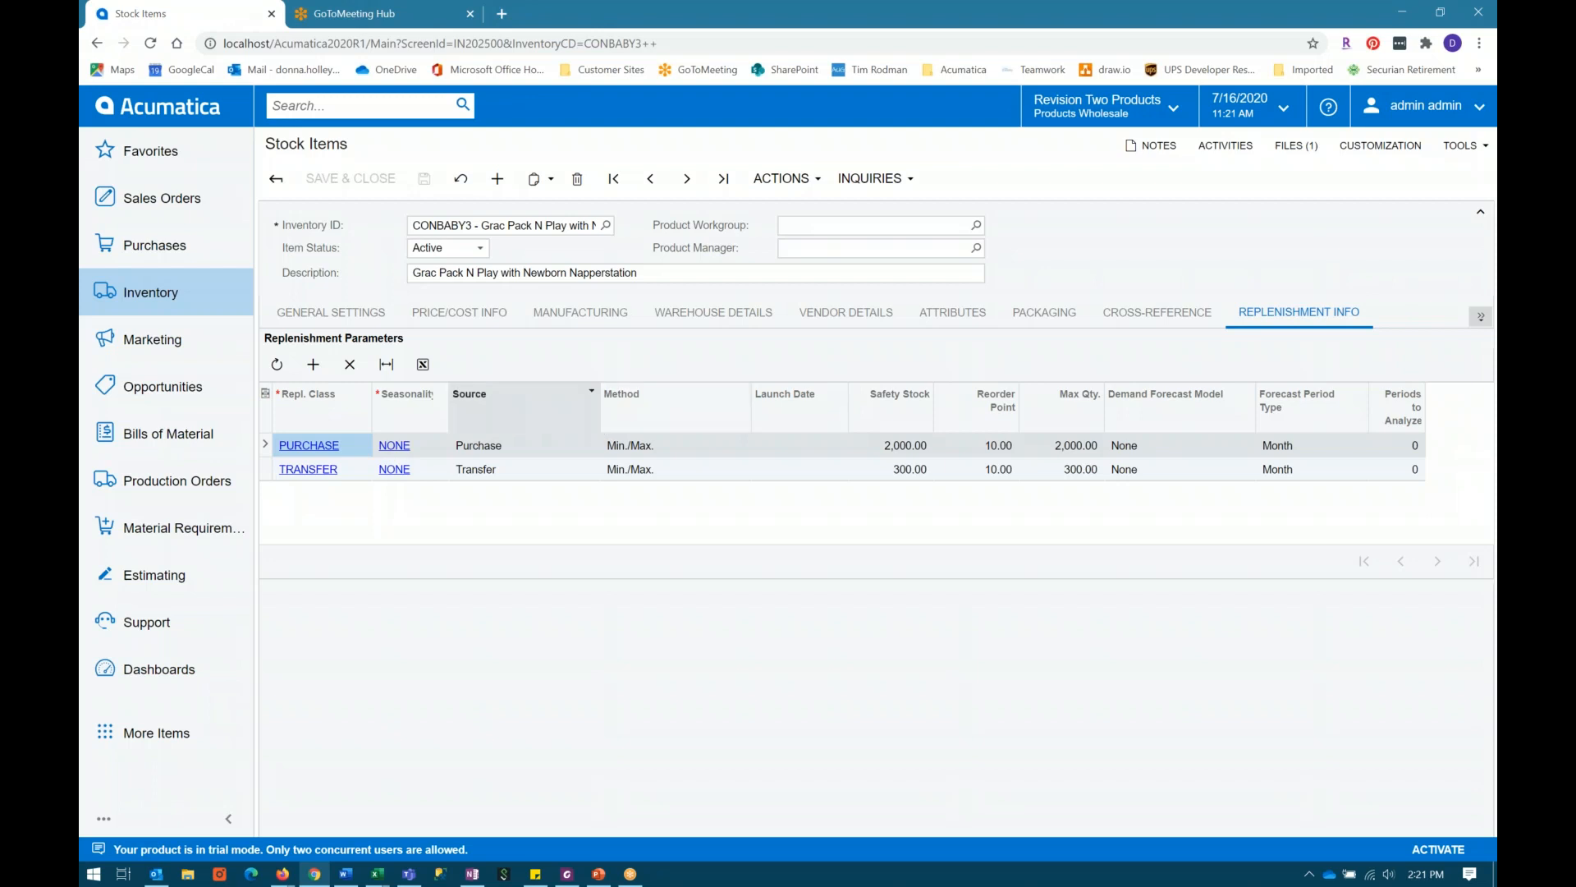
{"action": "left_click_drag", "start_coordinate": [600, 406], "coordinate": [530, 412]}
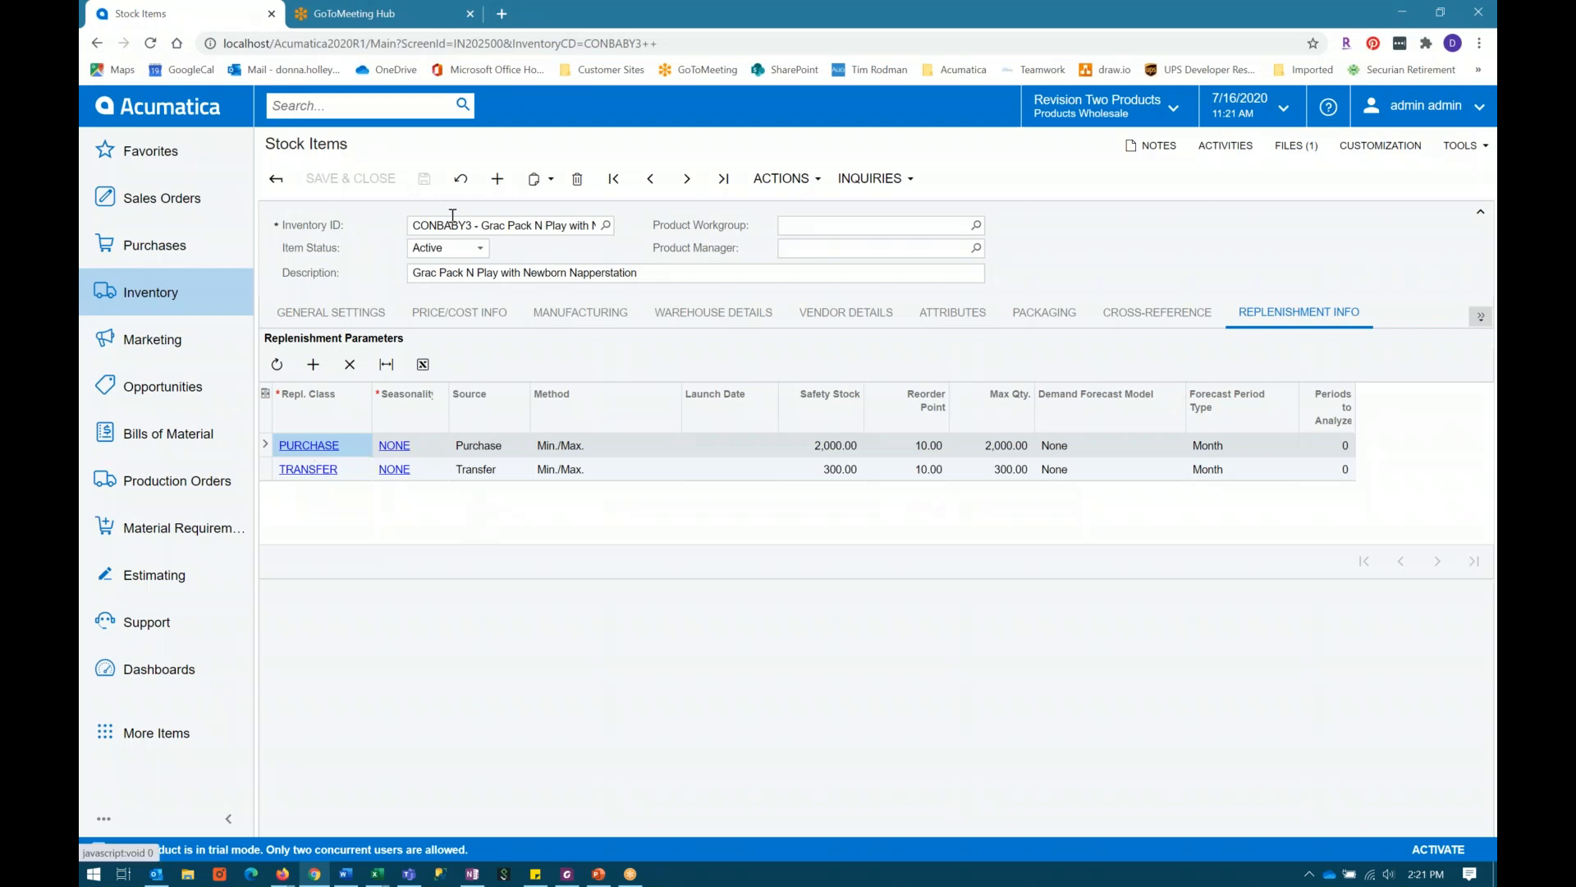
Step: View the available replenishment classes, close their window and select the safety stock value in the TRANSFER row
{"action": "left_click", "coordinate": [308, 445]}
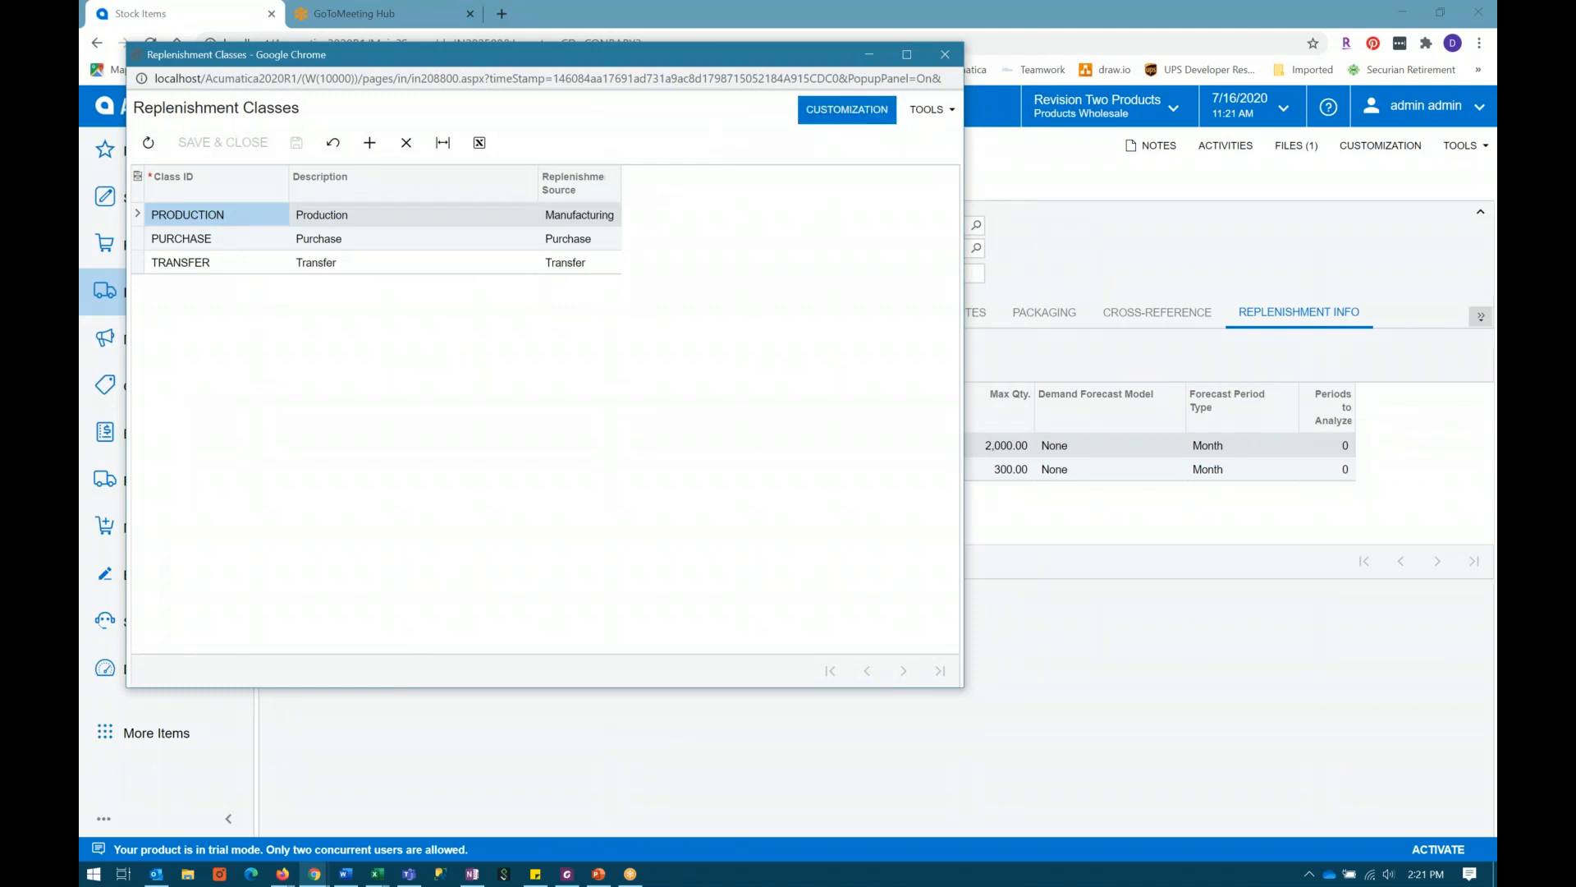
{"action": "left_click", "coordinate": [945, 54]}
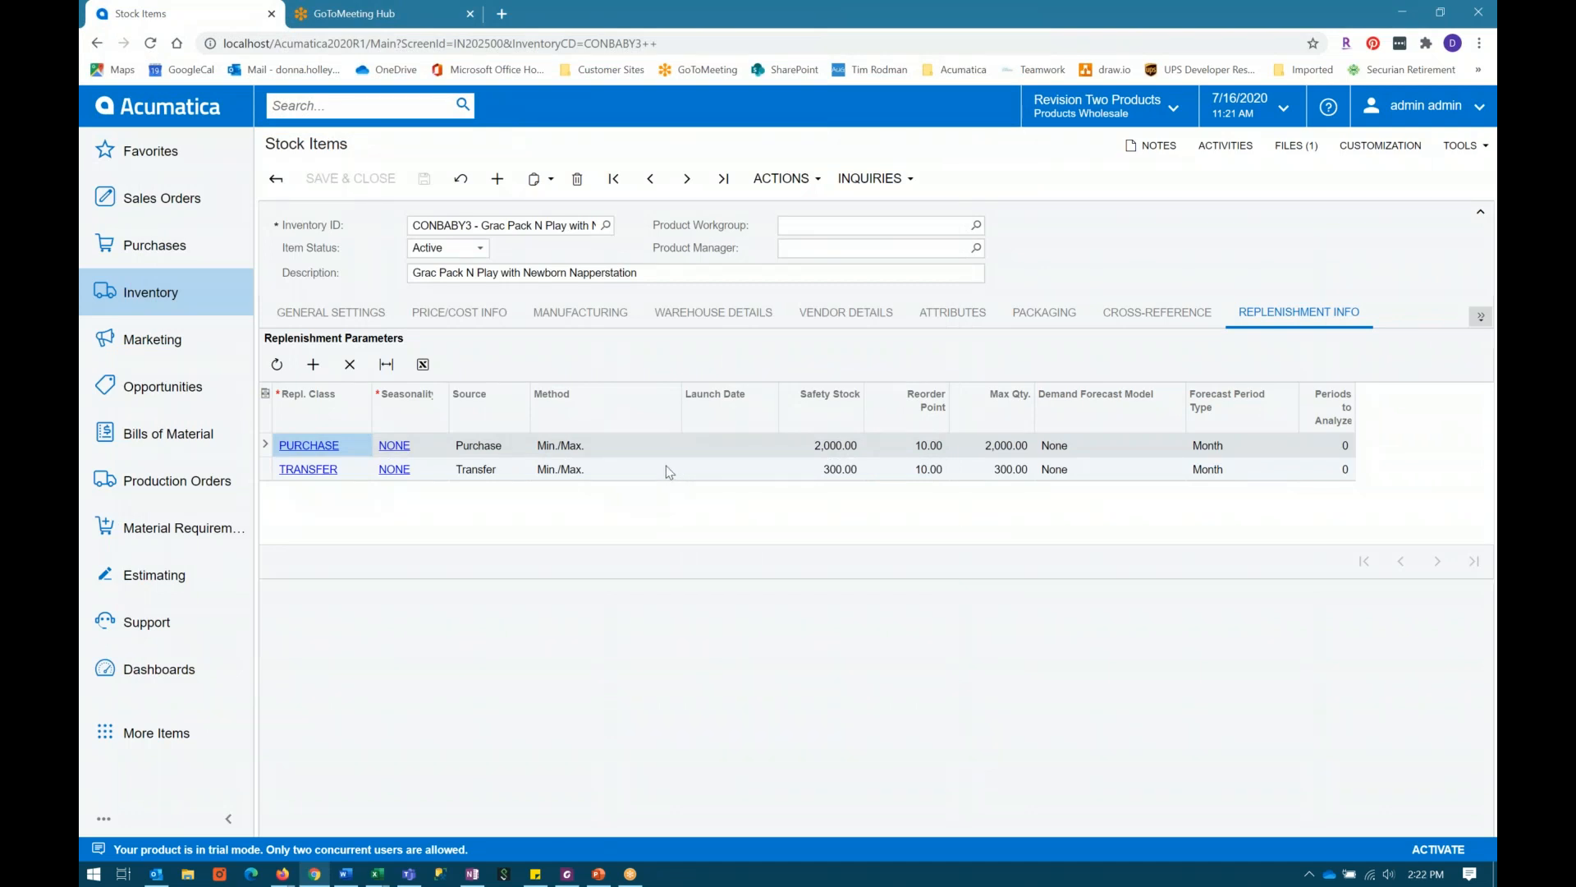
{"action": "left_click", "coordinate": [842, 467]}
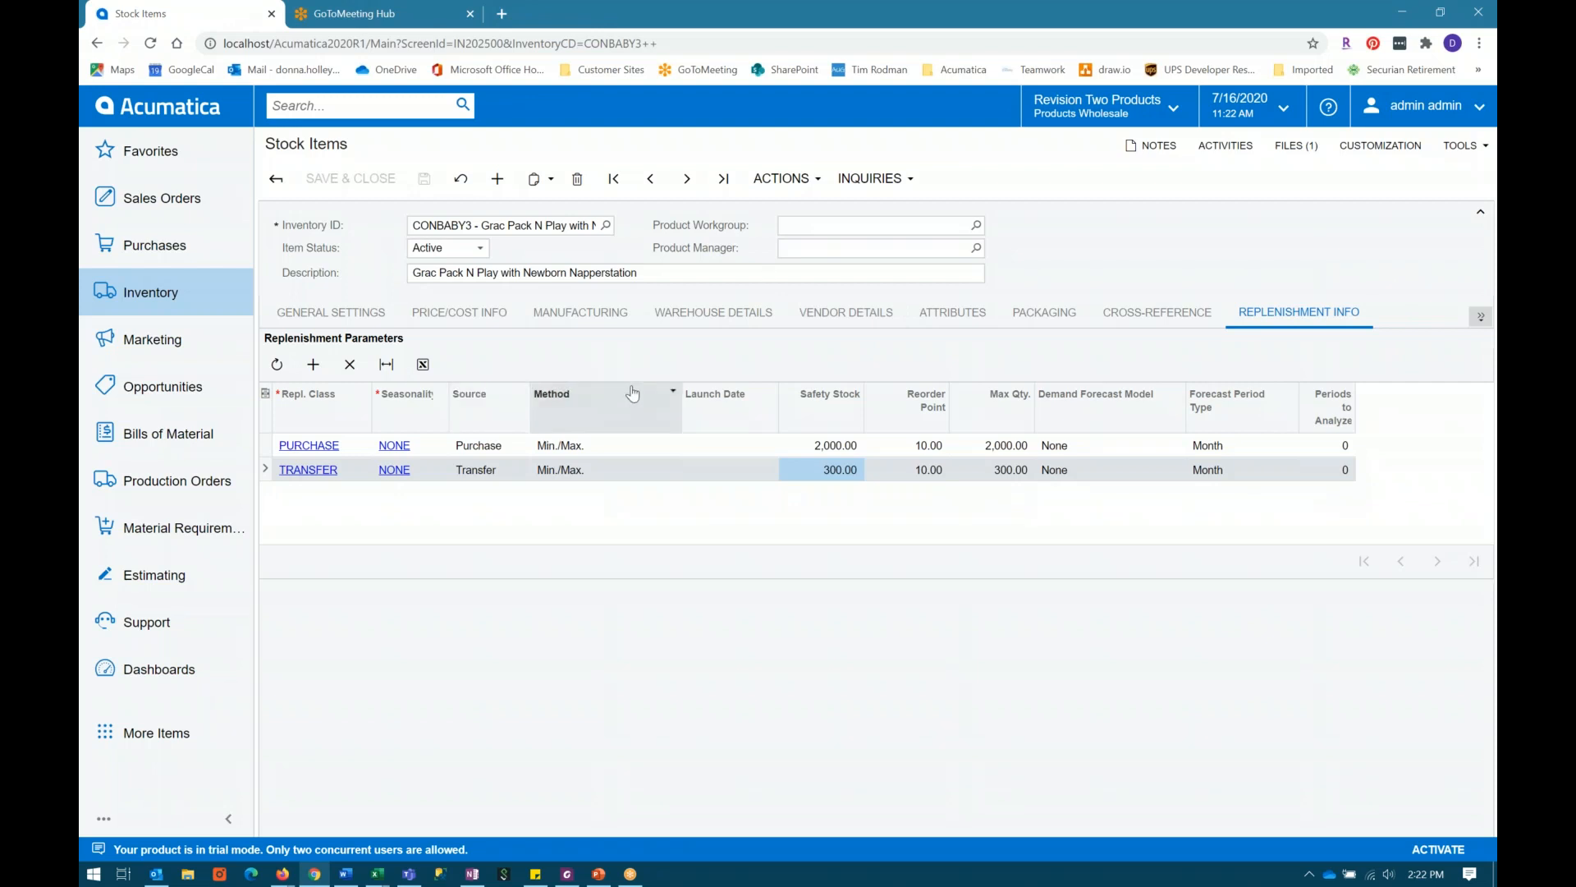
Step: Open CONBABY3's item warehouse details for the RETAIL warehouse and widen the window
{"action": "left_click", "coordinate": [717, 317]}
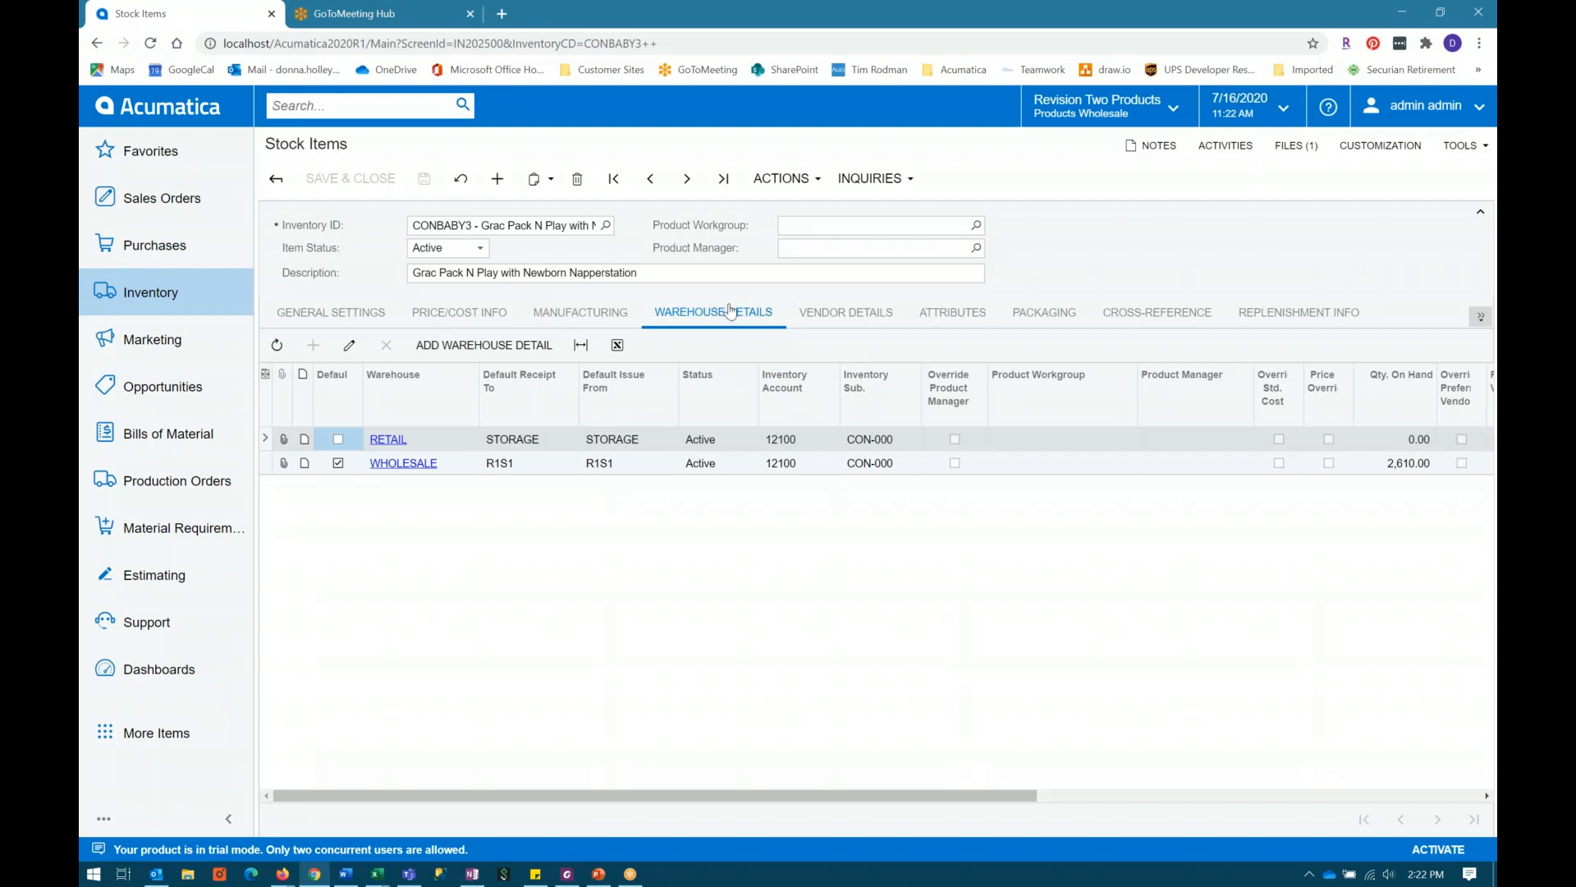
{"action": "left_click", "coordinate": [503, 445]}
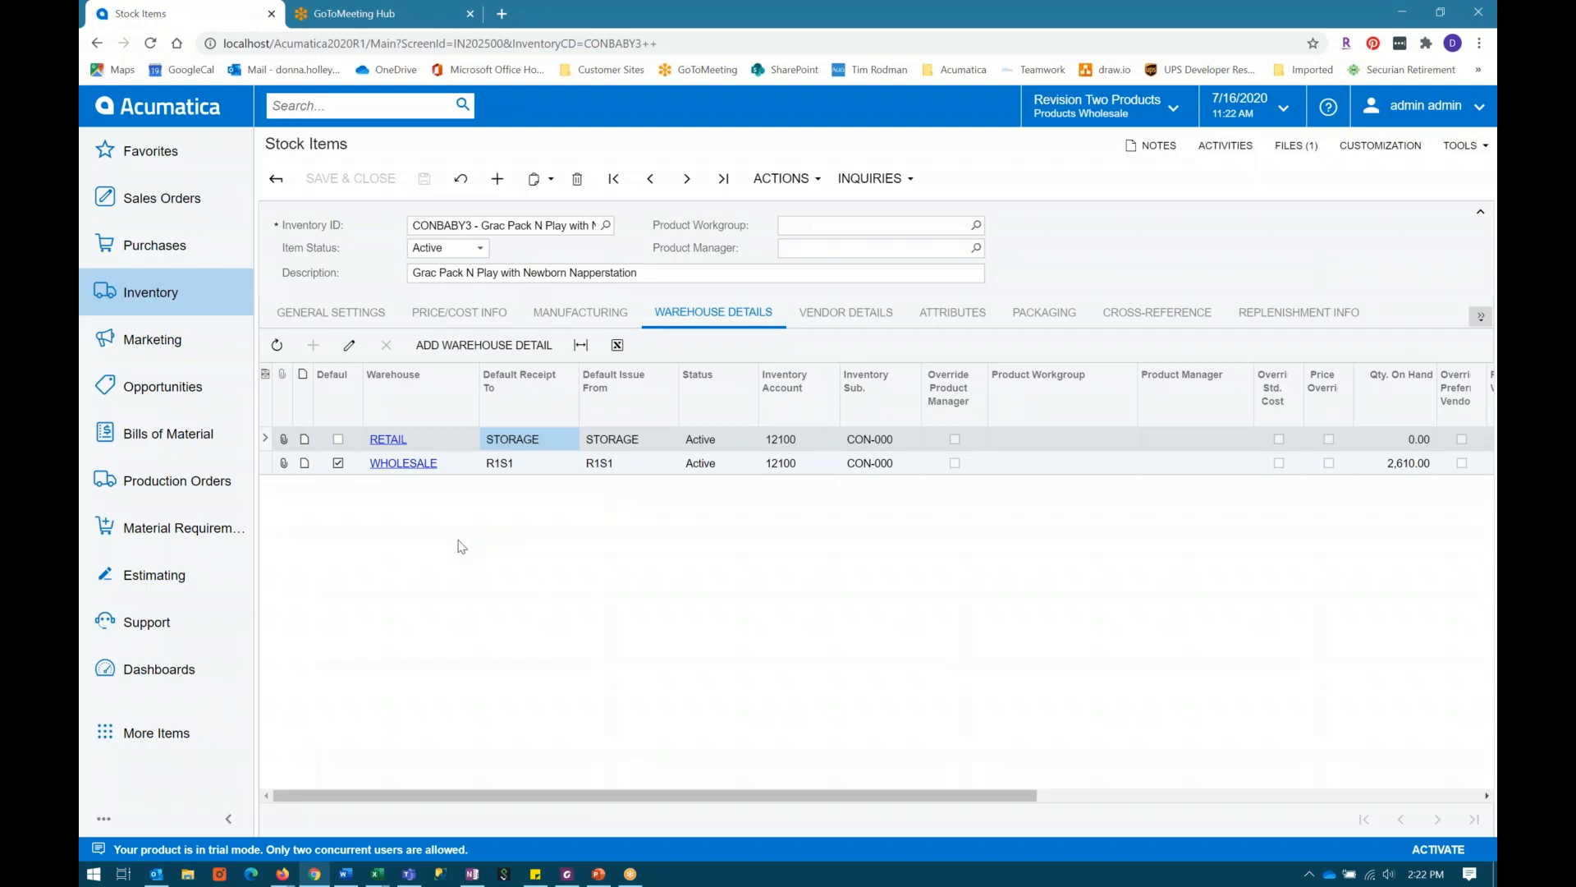
{"action": "left_click", "coordinate": [392, 441]}
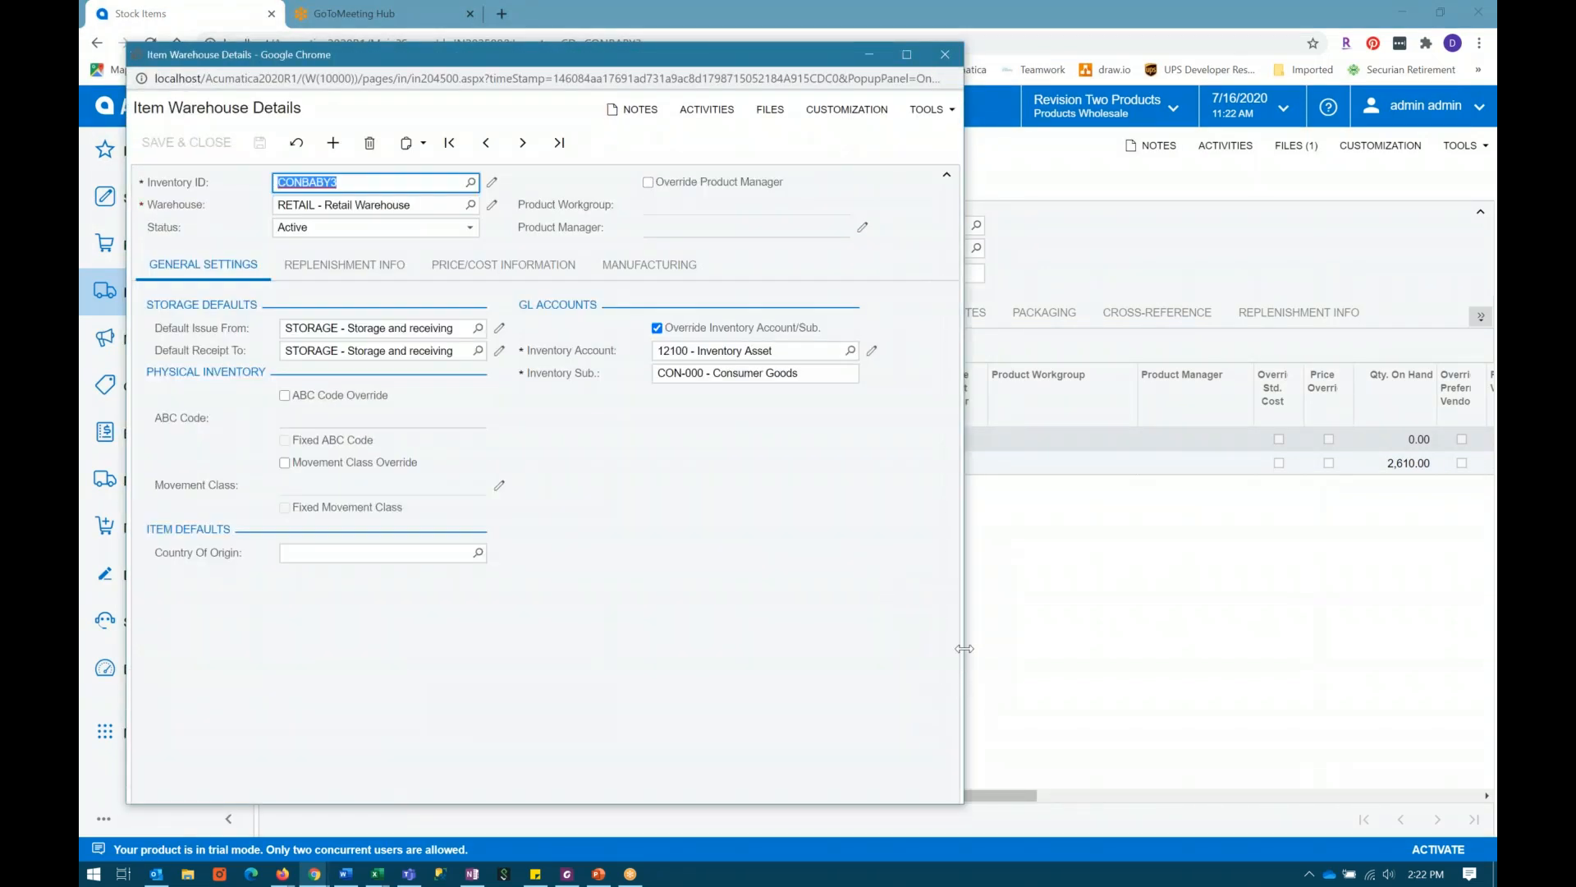
{"action": "left_click_drag", "start_coordinate": [964, 647], "coordinate": [1343, 648]}
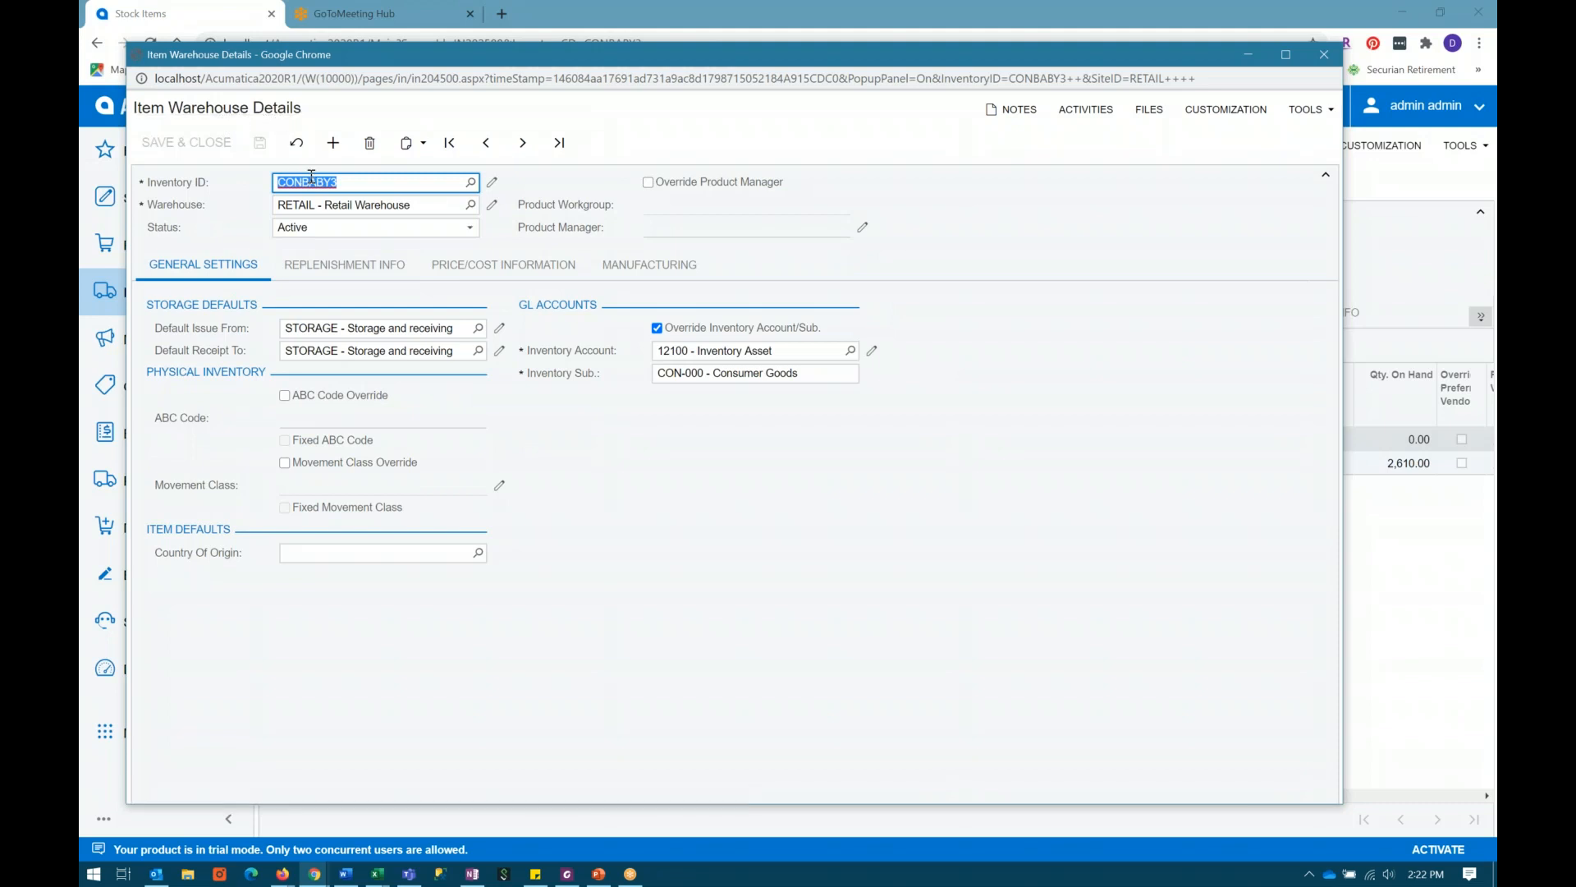
Step: Examine the RETAIL warehouse's replenishment info, including the replenishment class, seasonality, source and replenishment warehouse
{"action": "left_click", "coordinate": [338, 204]}
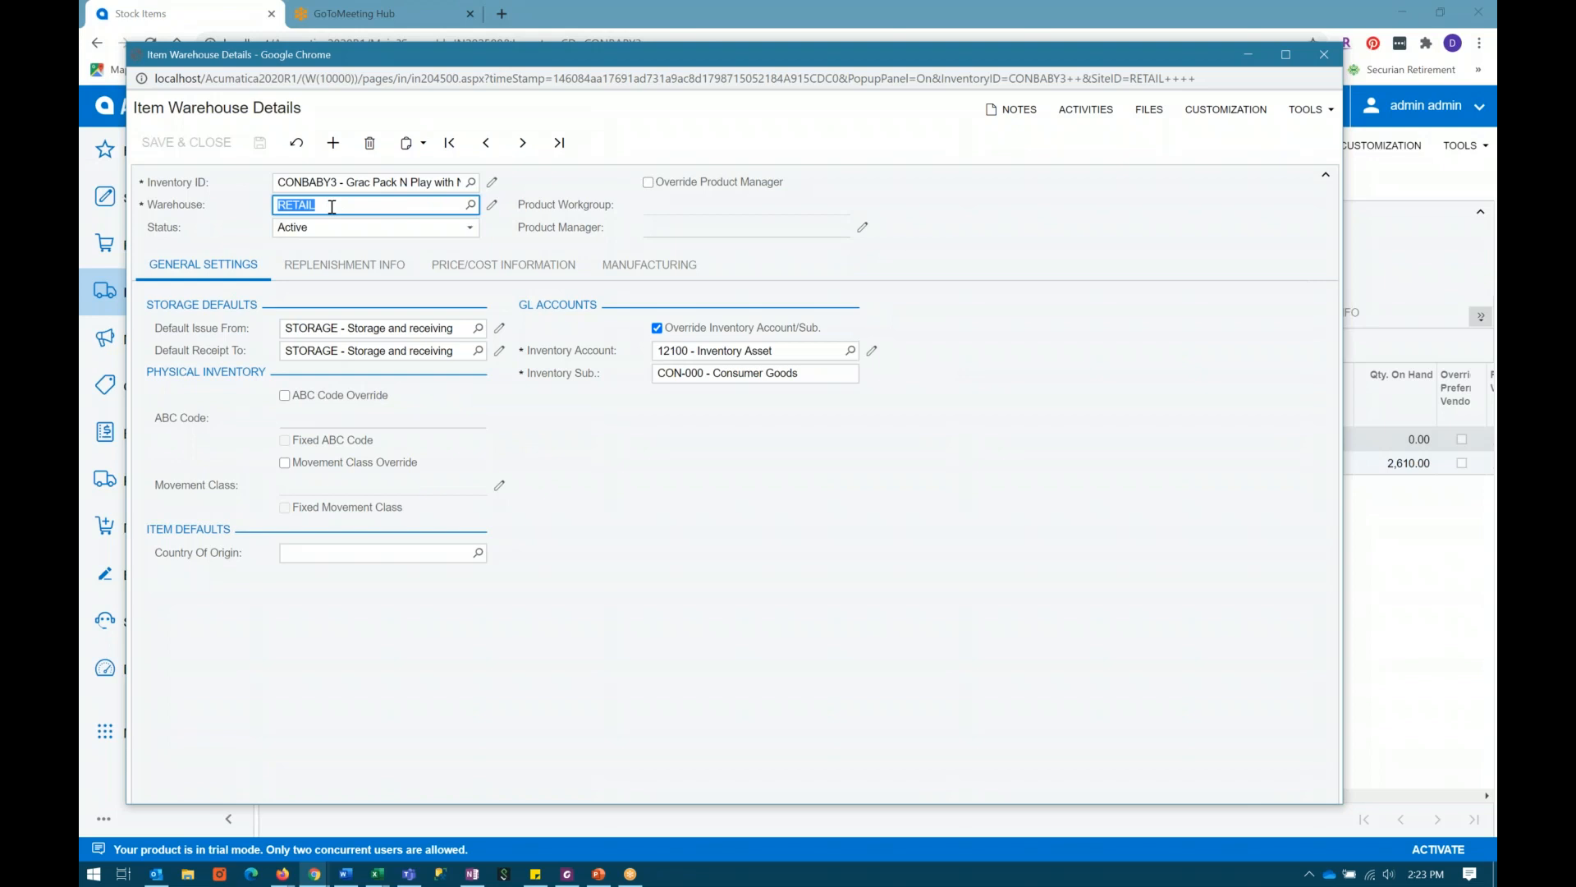
{"action": "left_click", "coordinate": [330, 274]}
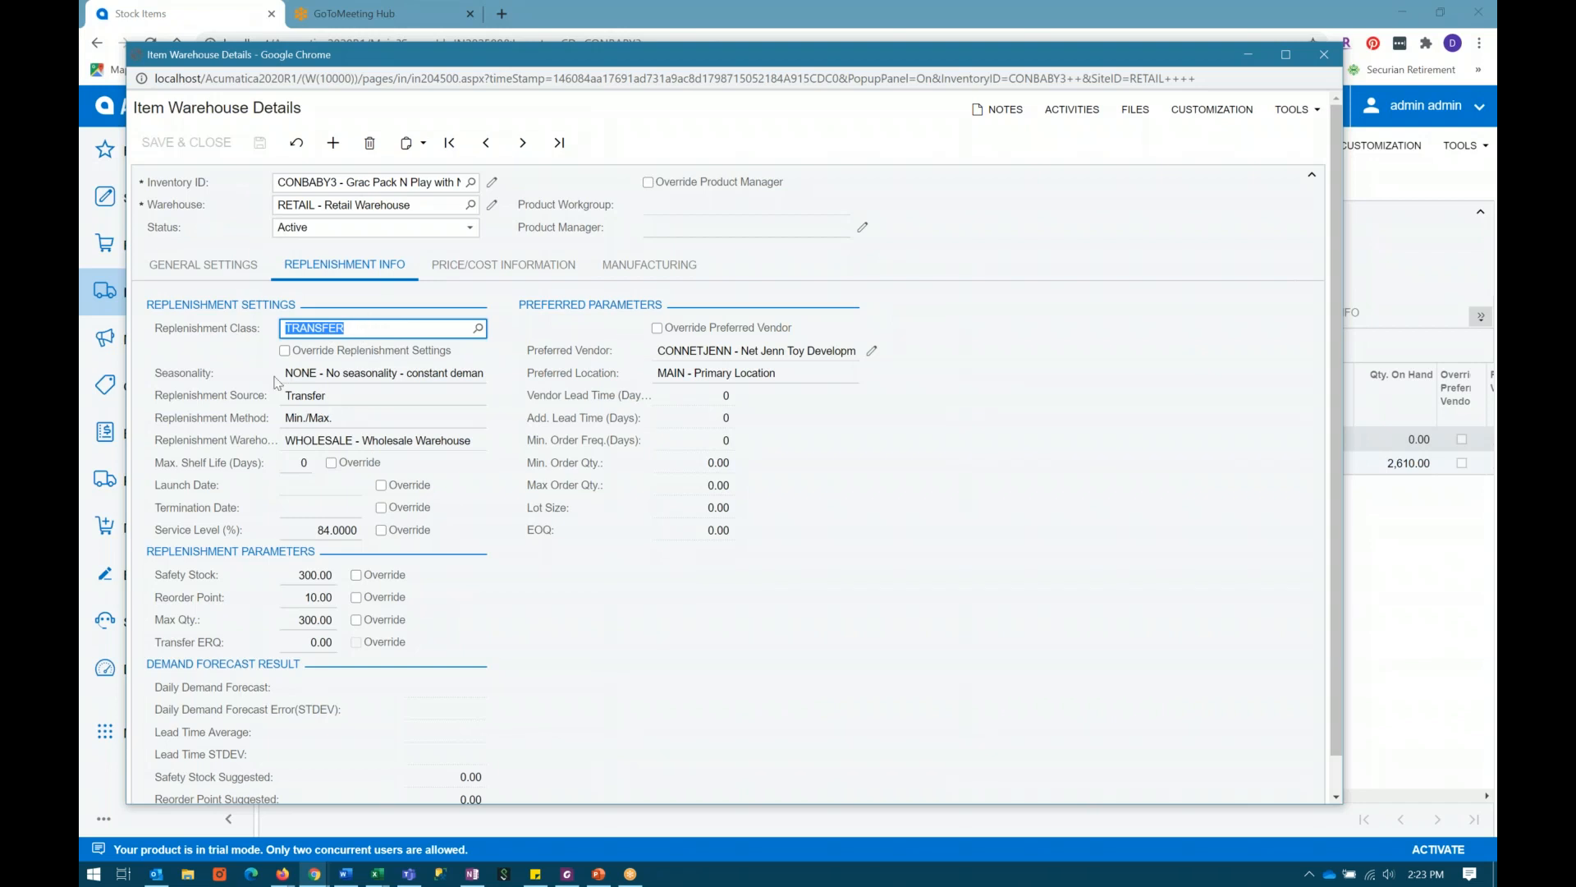
{"action": "left_click", "coordinate": [309, 444]}
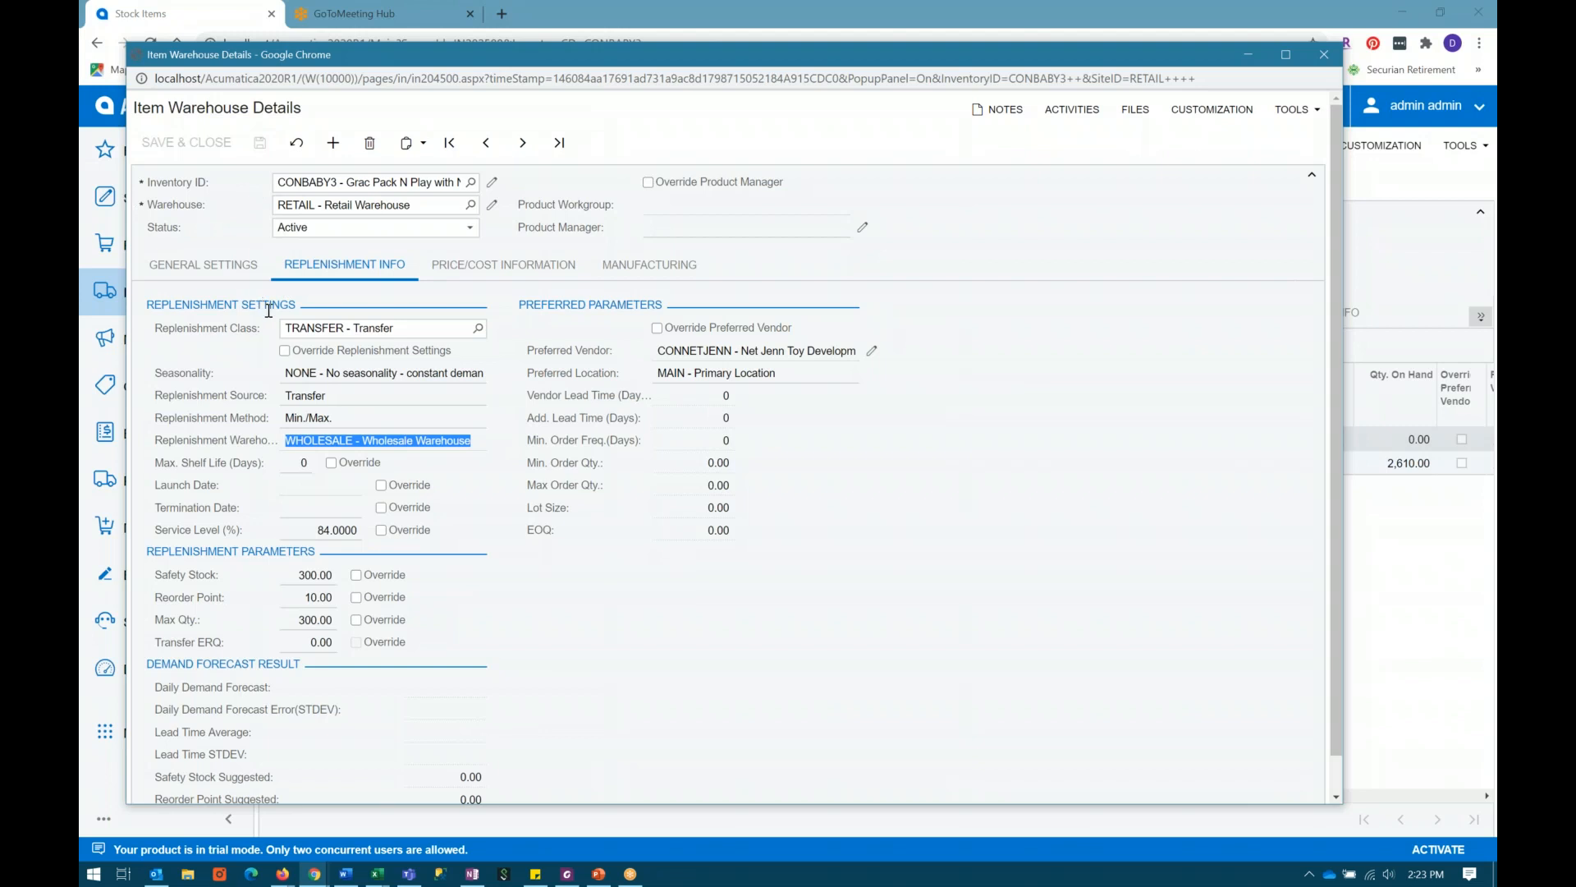
{"action": "left_click", "coordinate": [346, 330]}
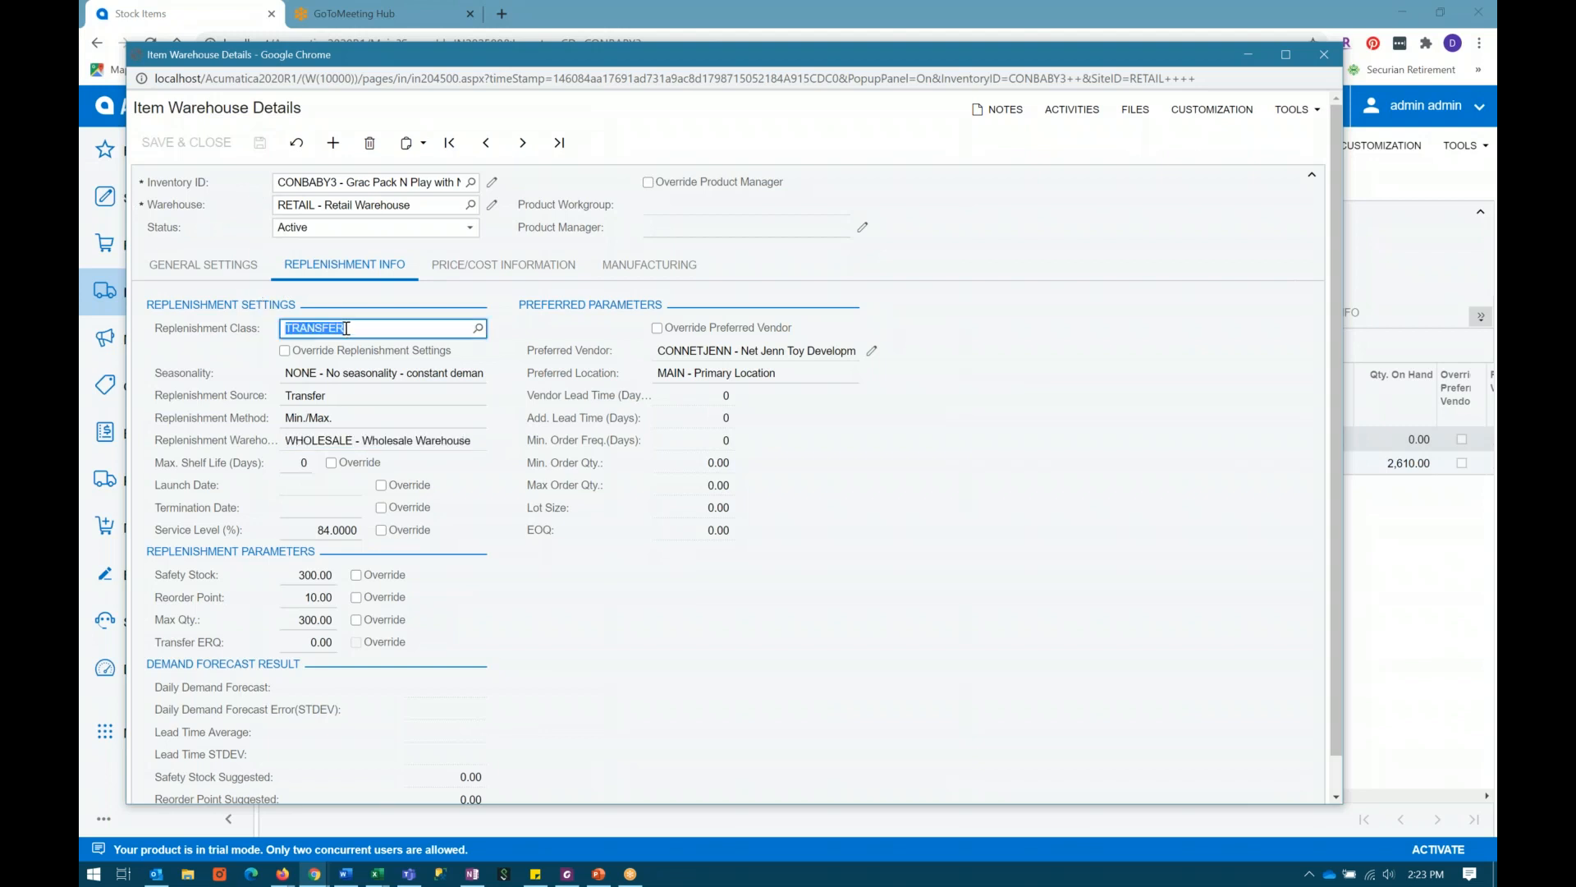
{"action": "left_click", "coordinate": [337, 374]}
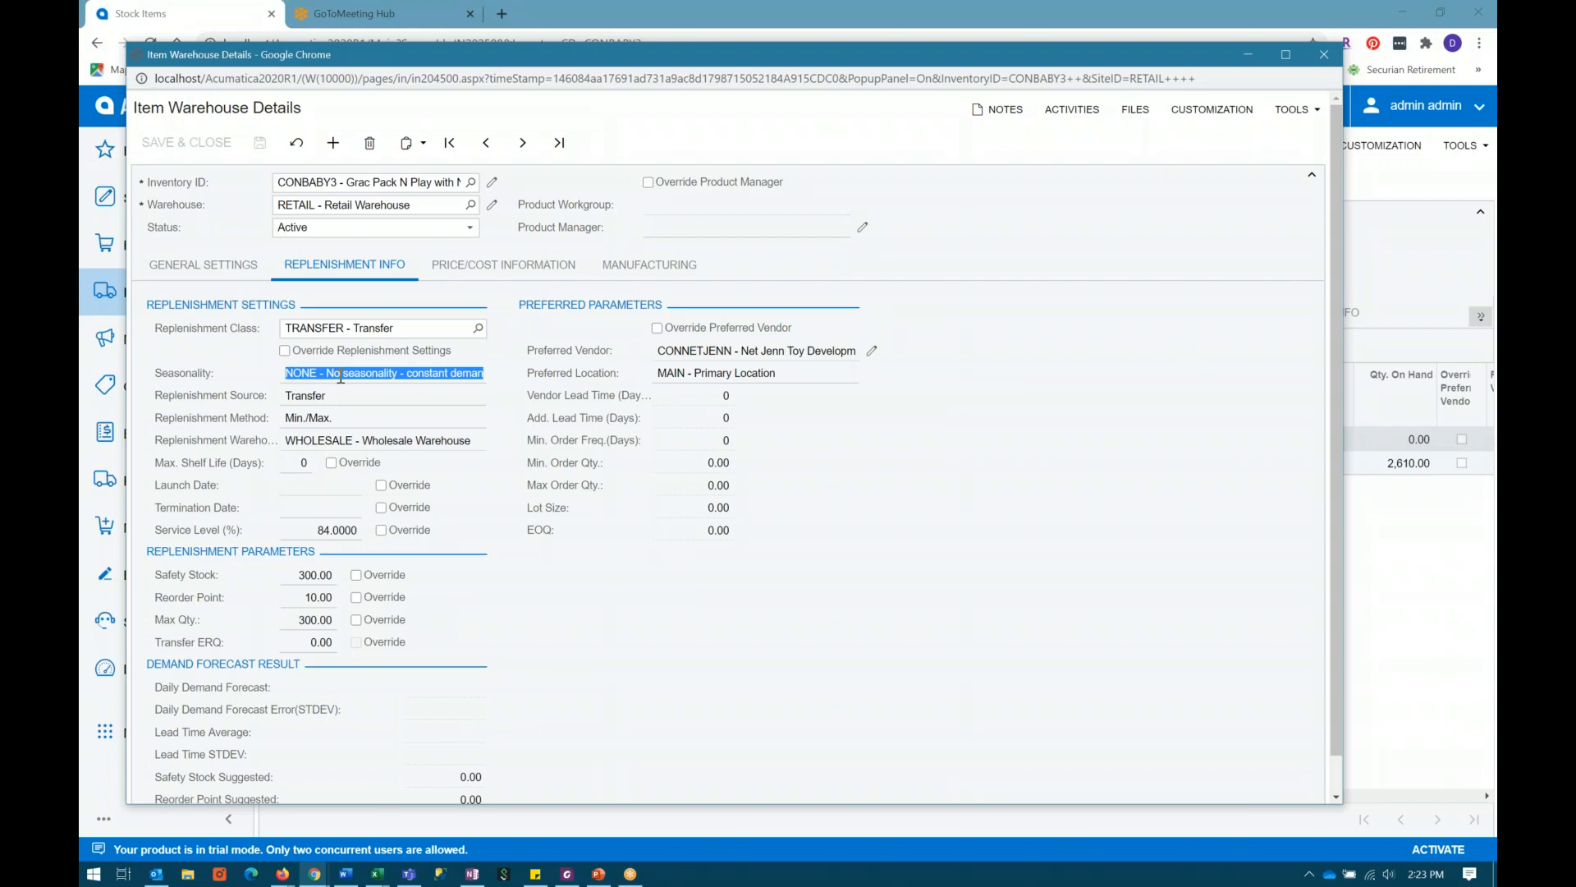
{"action": "left_click", "coordinate": [334, 400]}
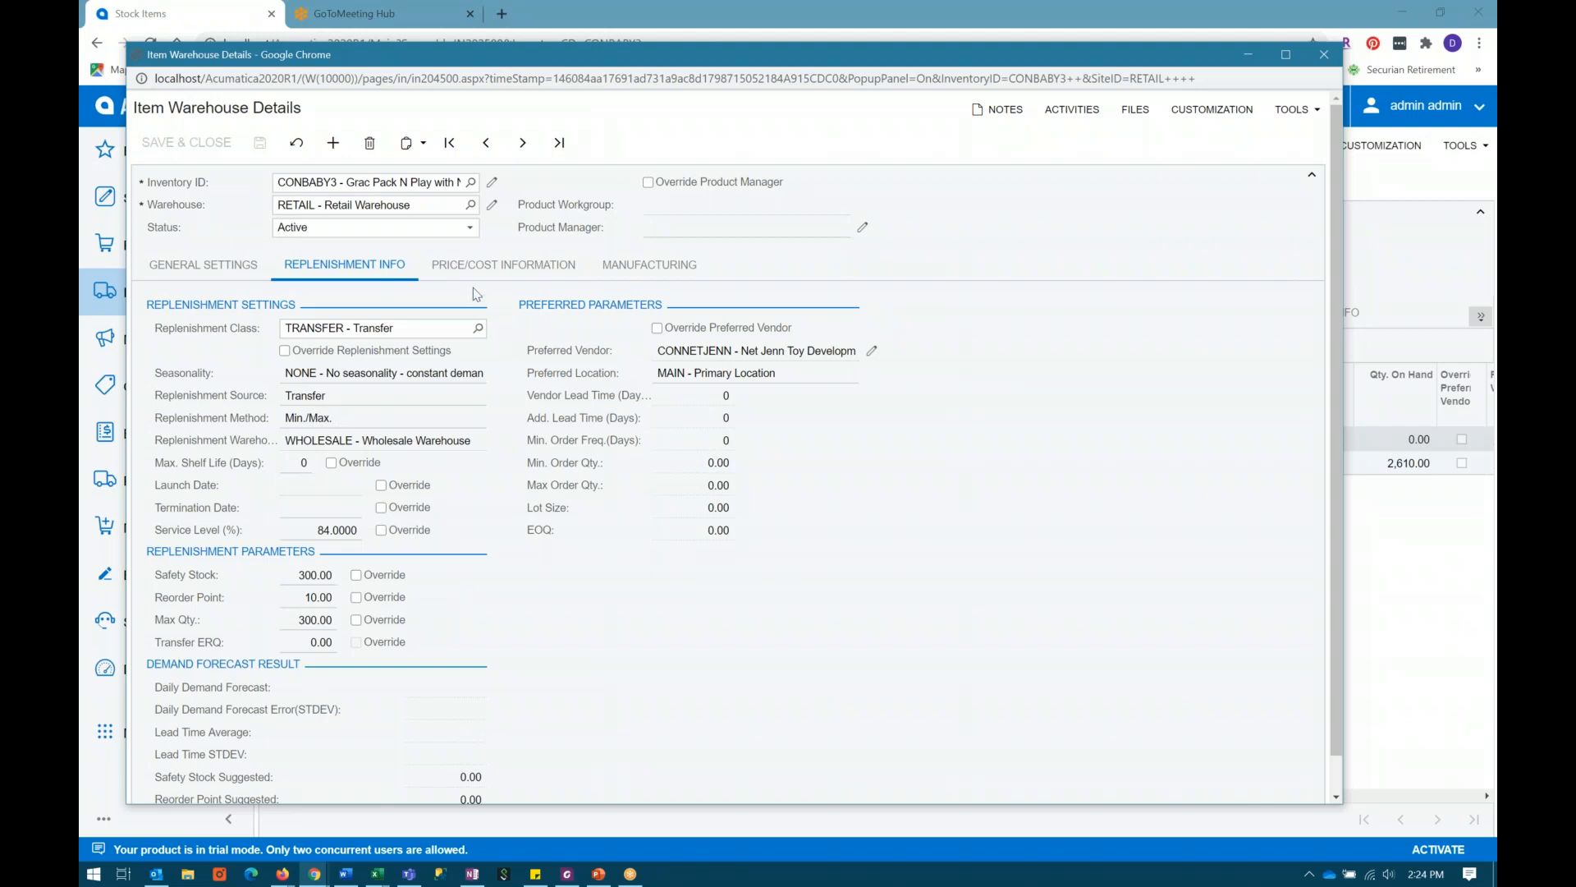
Step: Enable Override Replenishment Settings for the RETAIL warehouse and look through the seasonality options without changing the selection
{"action": "left_click", "coordinate": [284, 352]}
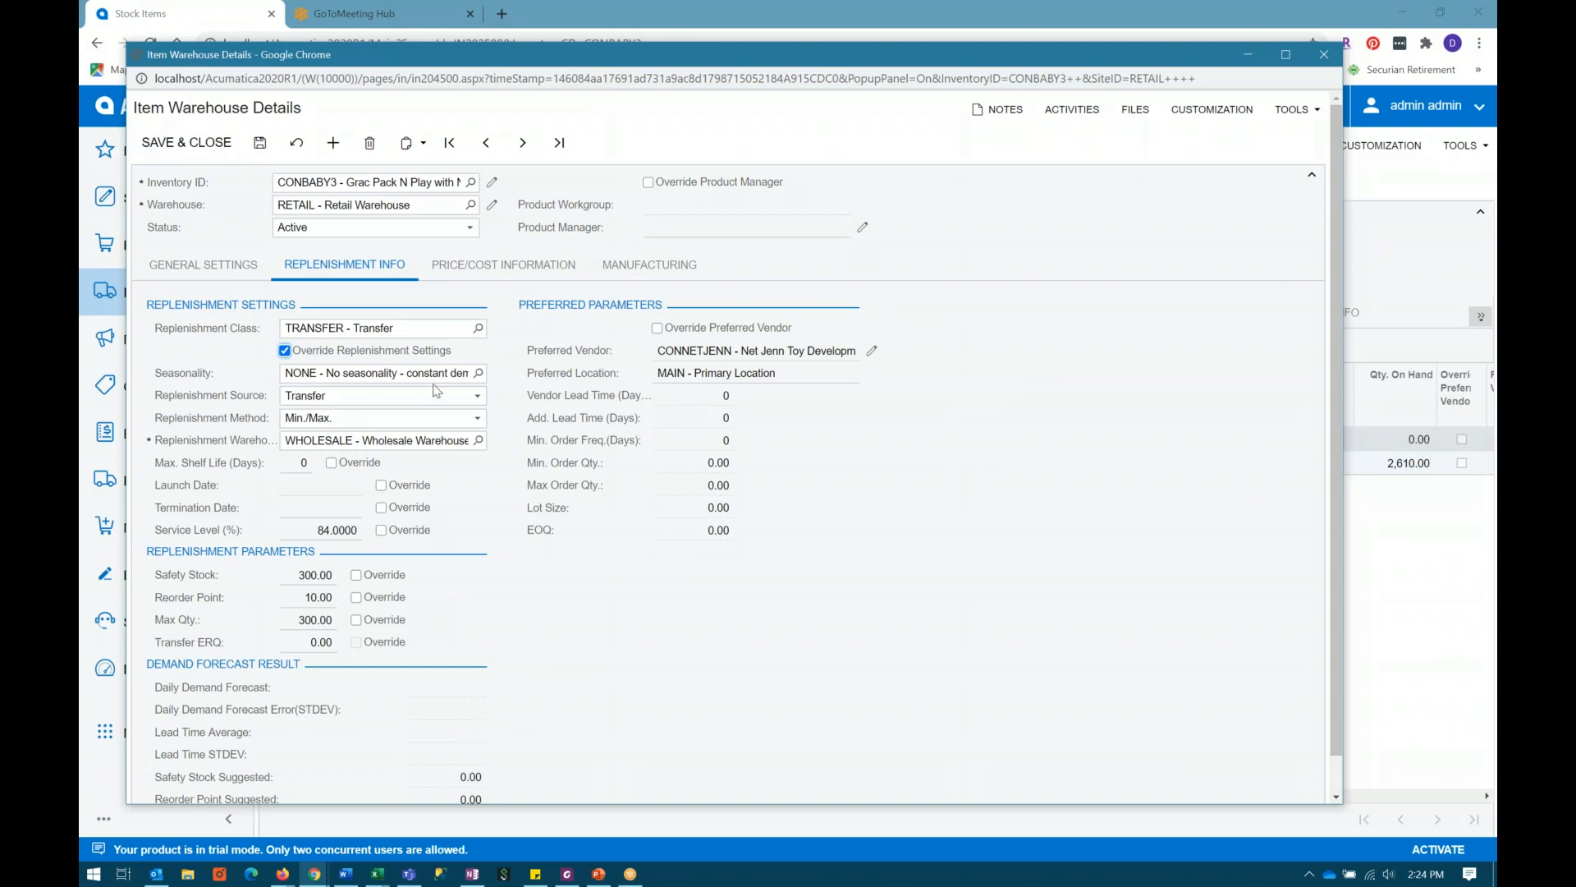
{"action": "left_click", "coordinate": [479, 374]}
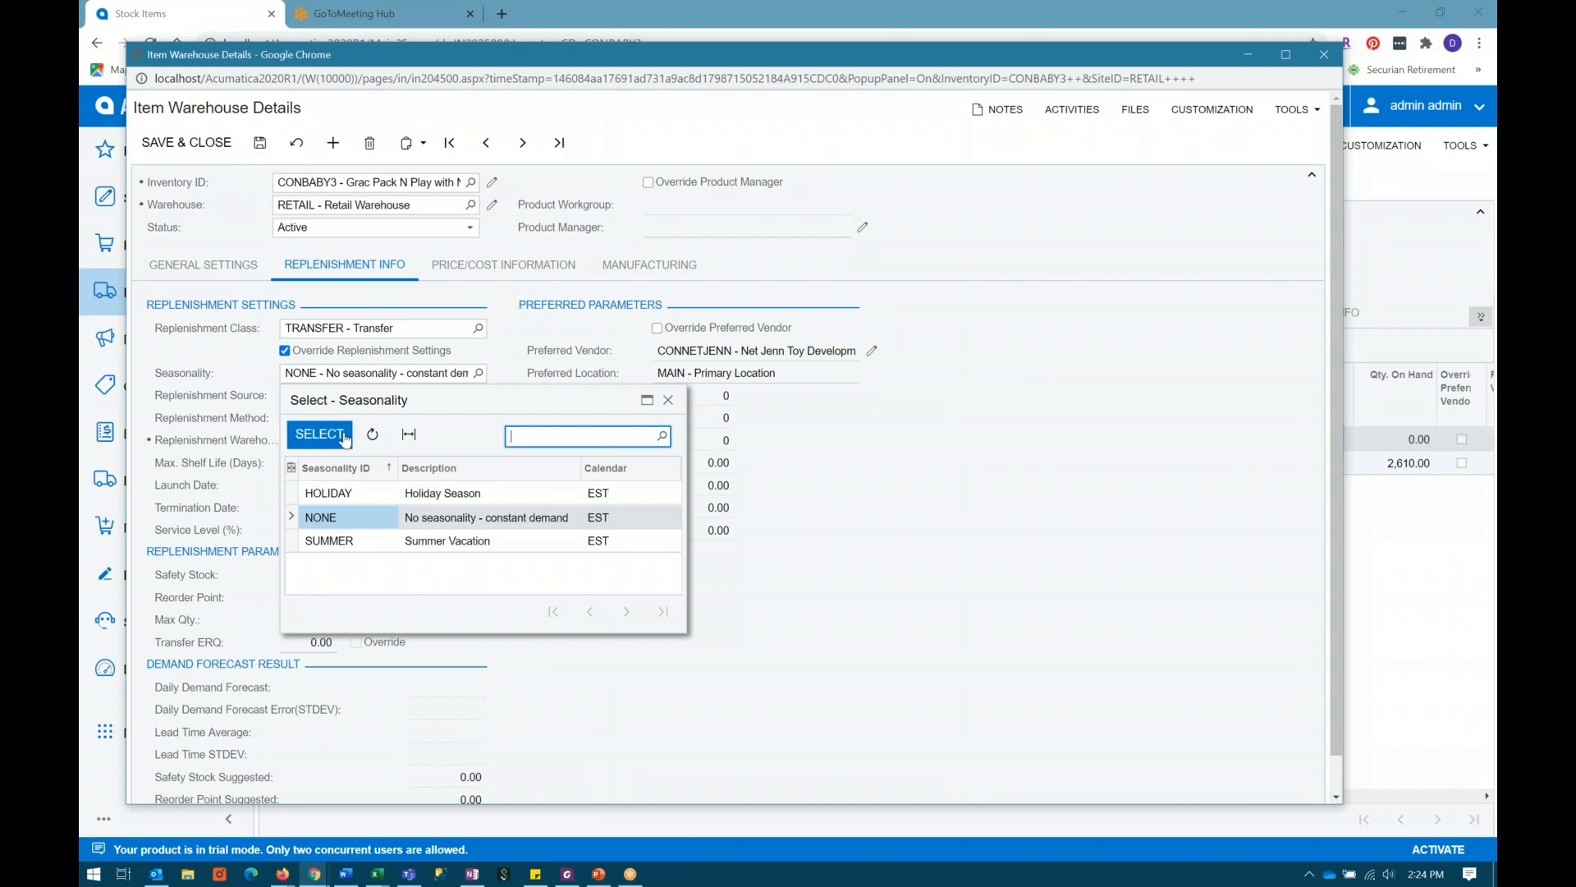
{"action": "left_click", "coordinate": [668, 400]}
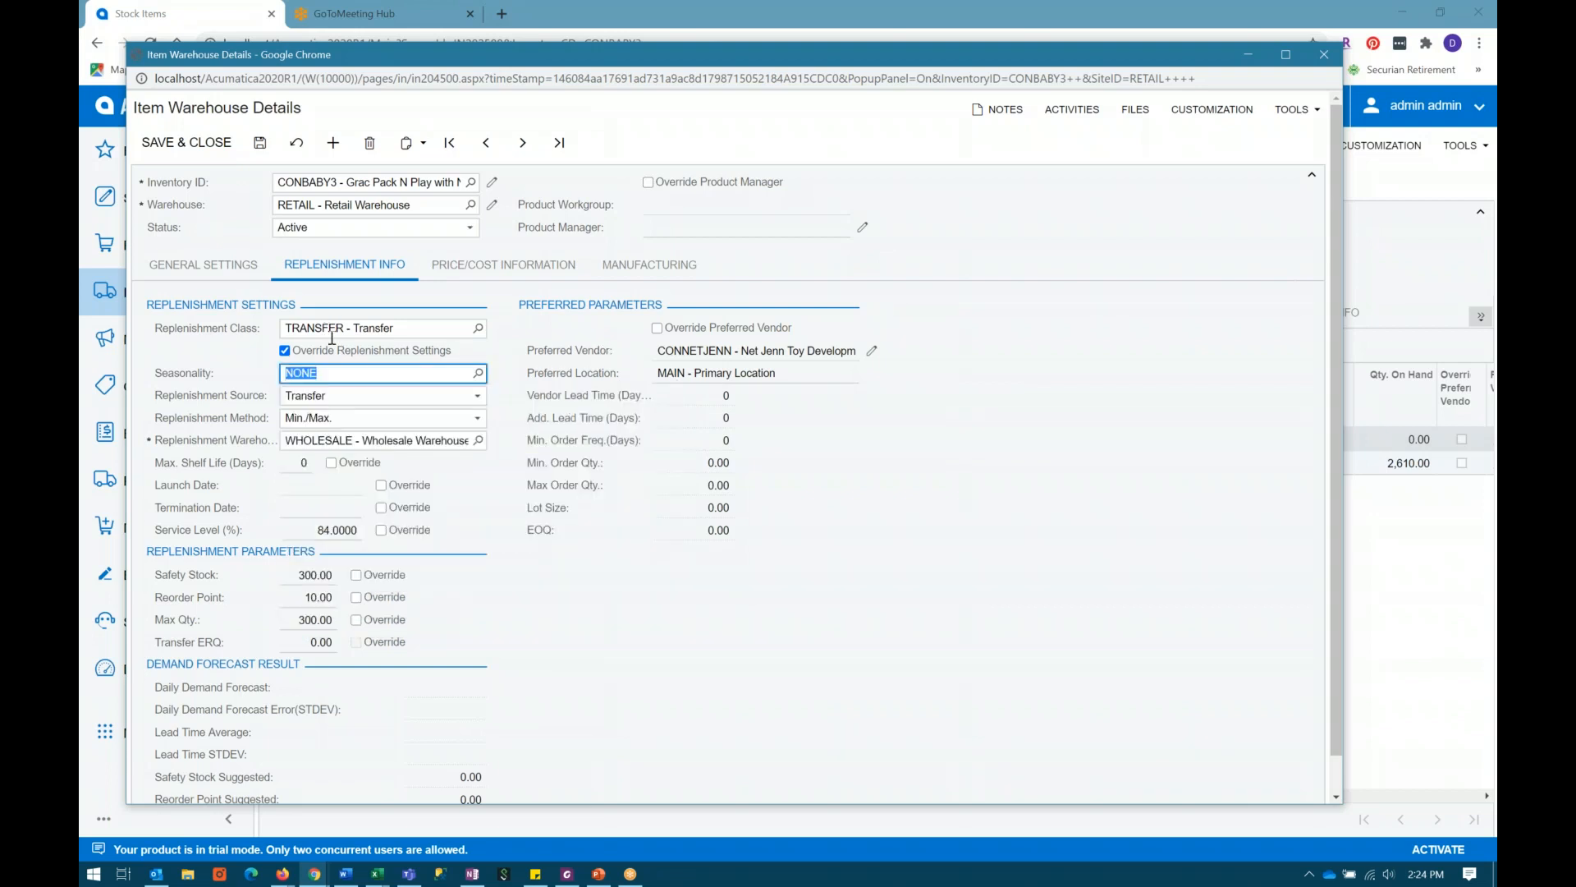
Step: View the seasonality and replenishment source options for the RETAIL warehouse, keeping the NONE and Transfer selections
{"action": "left_click", "coordinate": [478, 374]}
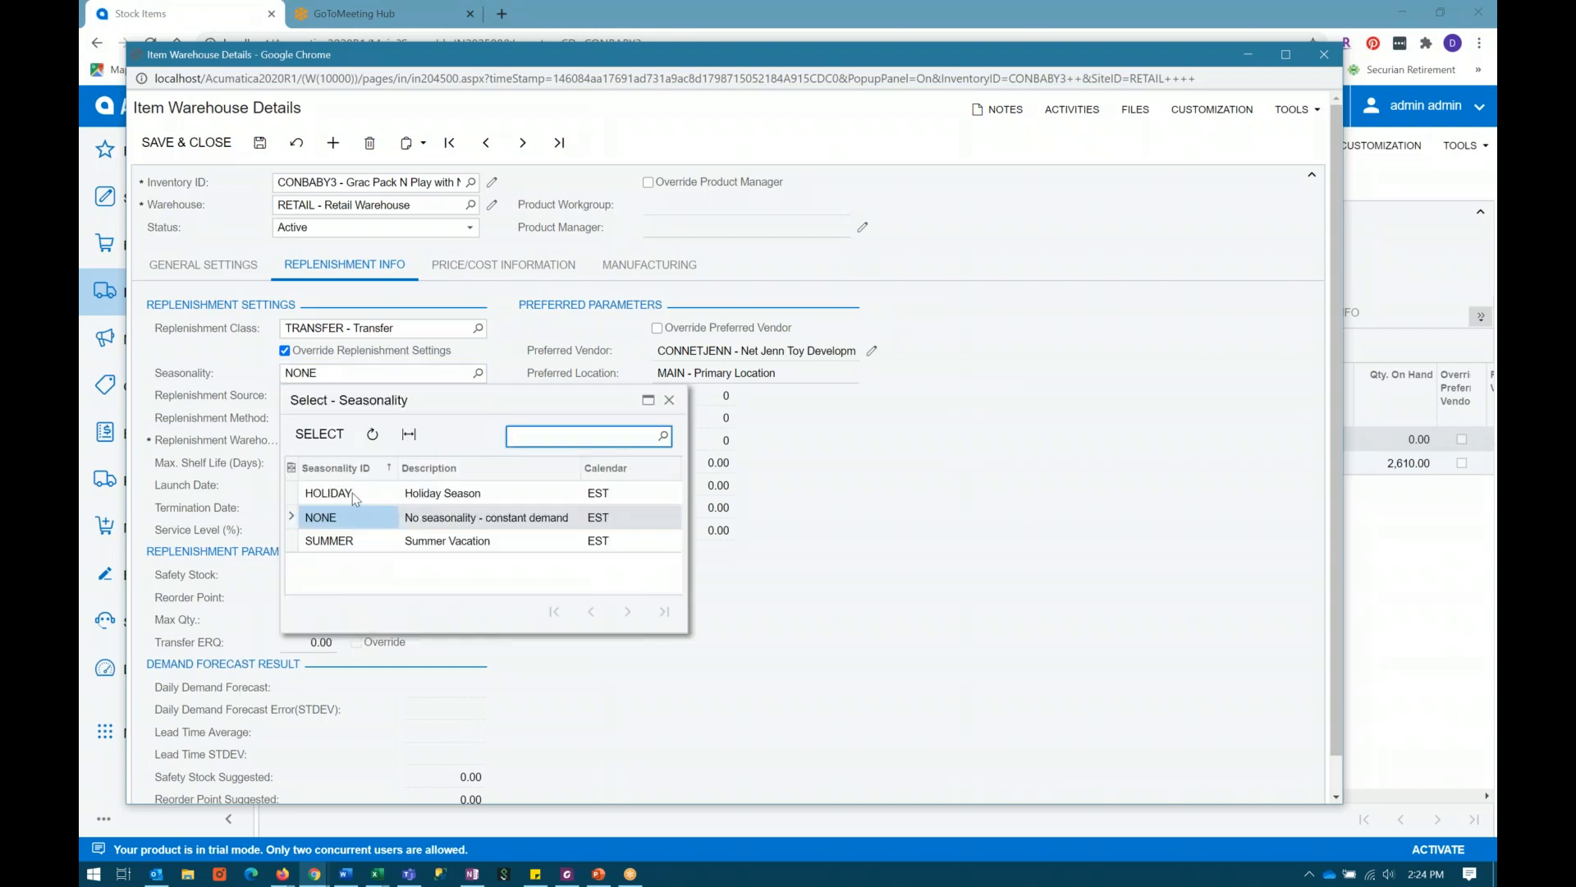
{"action": "left_click", "coordinate": [669, 400]}
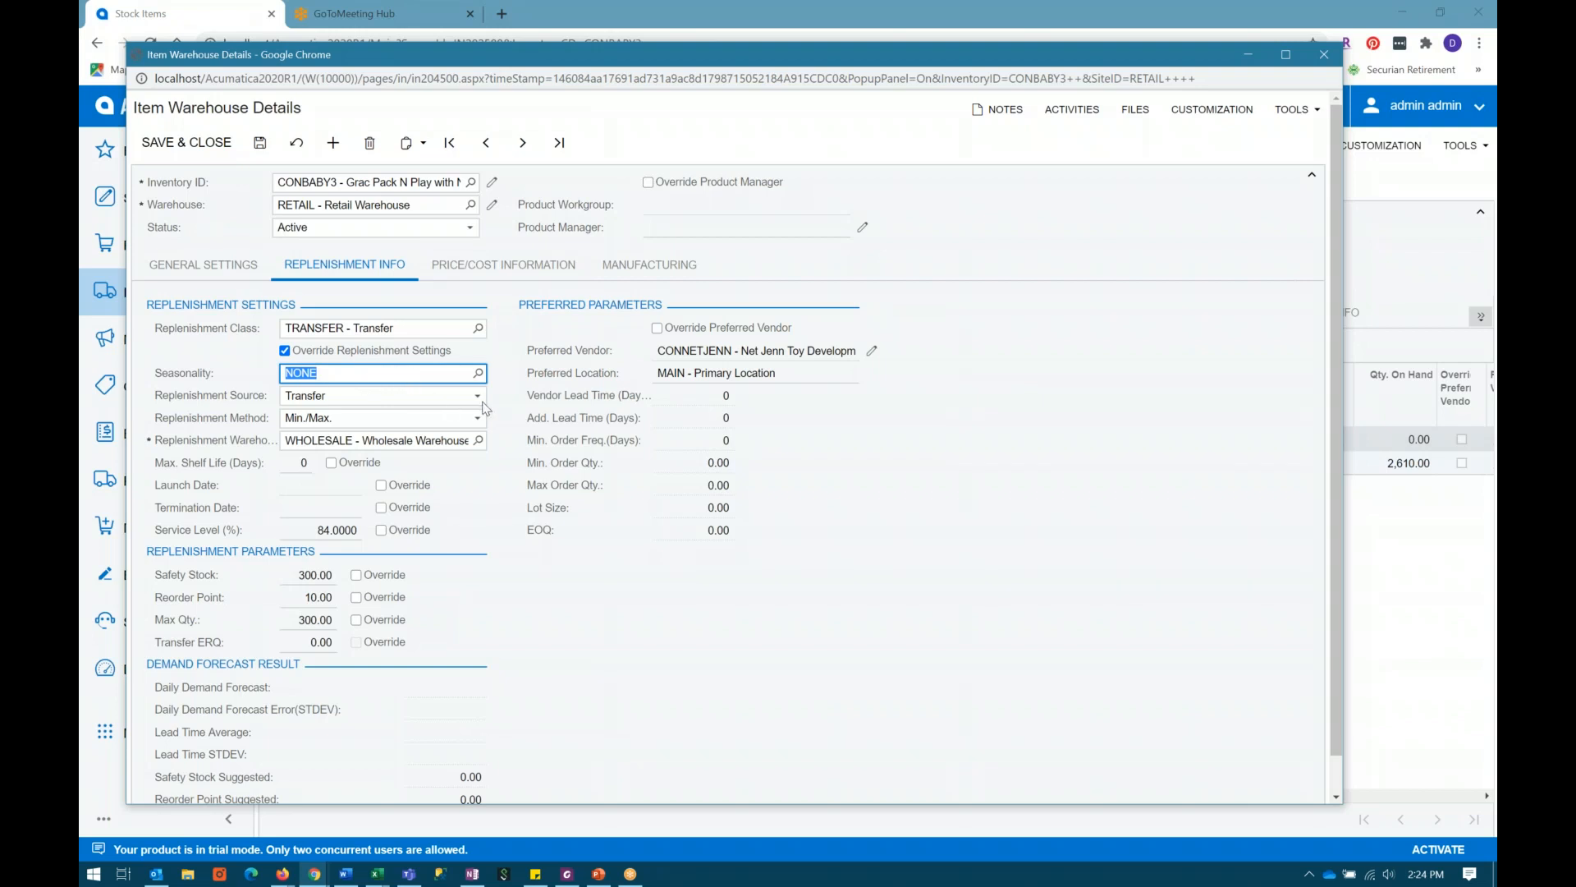
{"action": "left_click", "coordinate": [478, 396]}
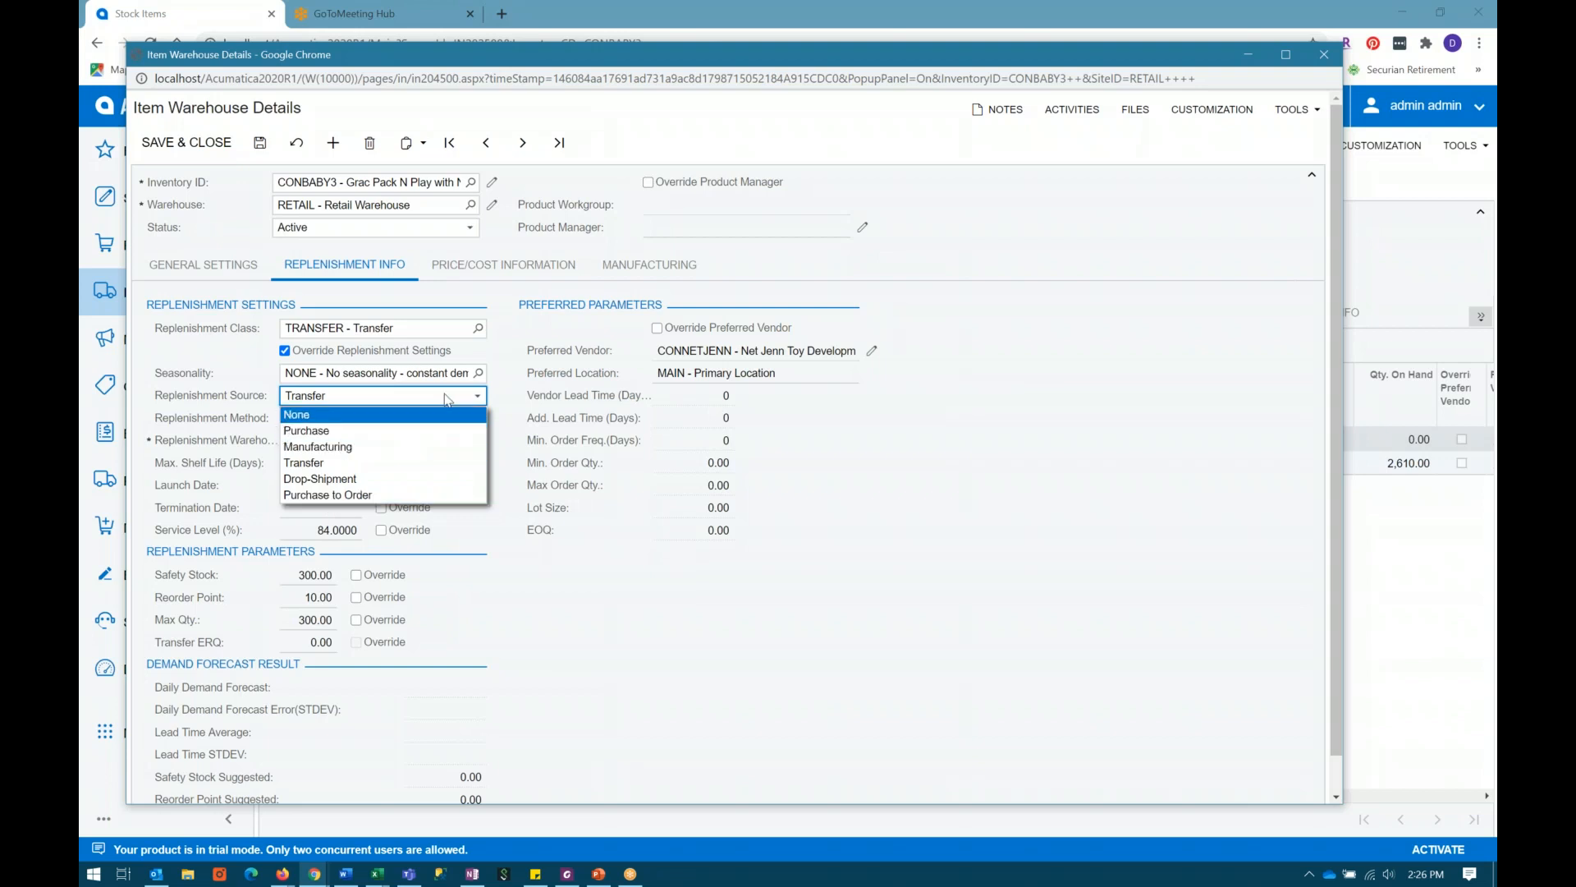
{"action": "left_click", "coordinate": [483, 398]}
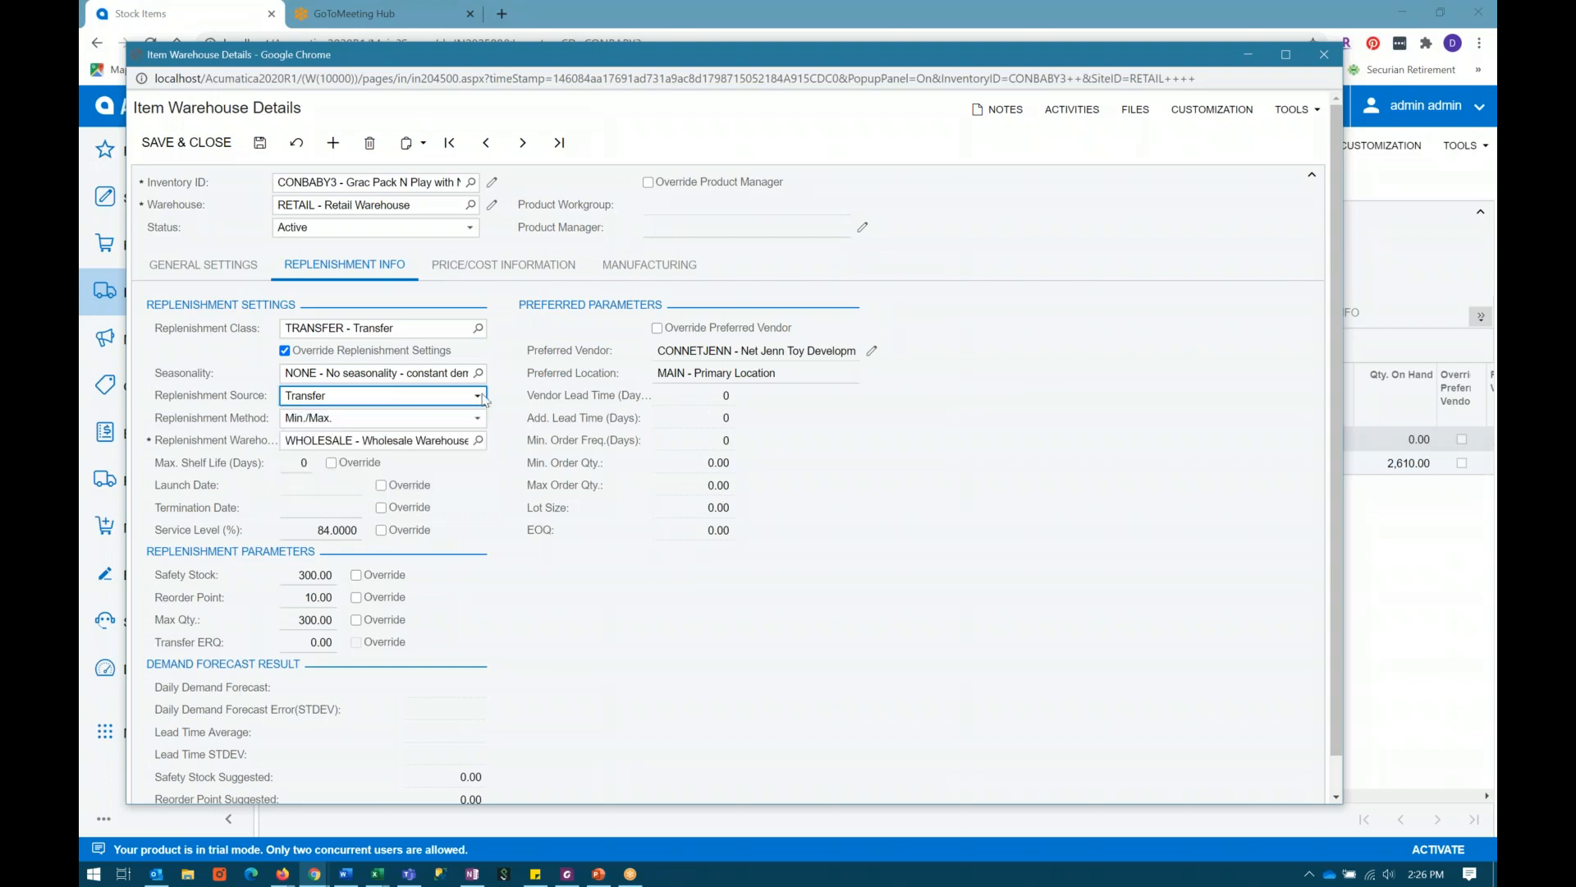
Step: View the replenishment method options, keep Min./Max. and examine the RETAIL warehouse's reorder point and maximum quantity
{"action": "left_click", "coordinate": [377, 422]}
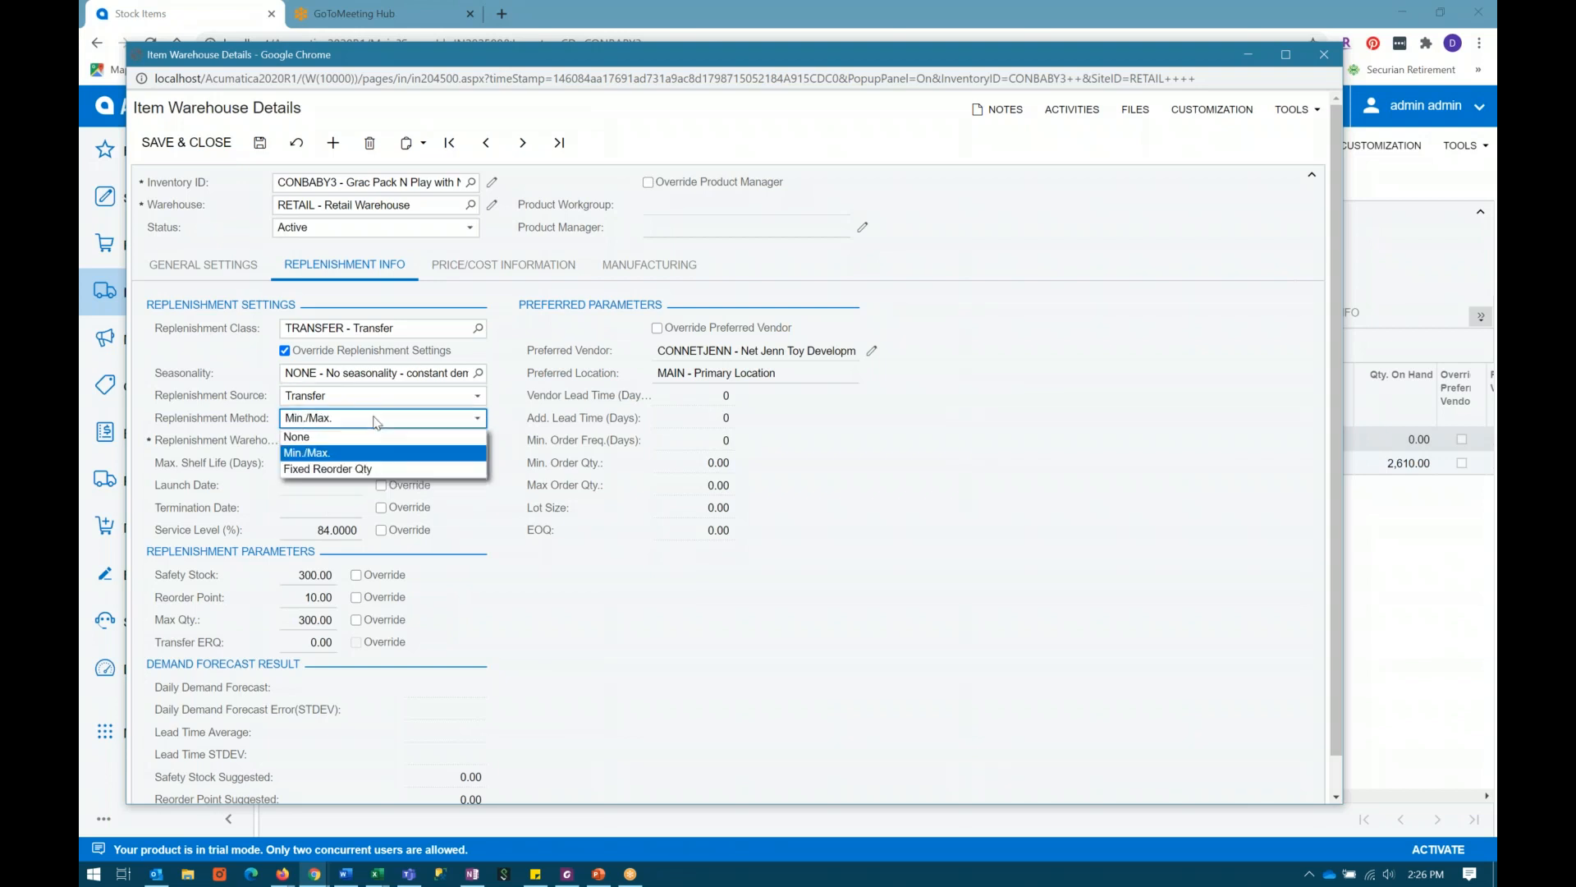
{"action": "left_click", "coordinate": [331, 455]}
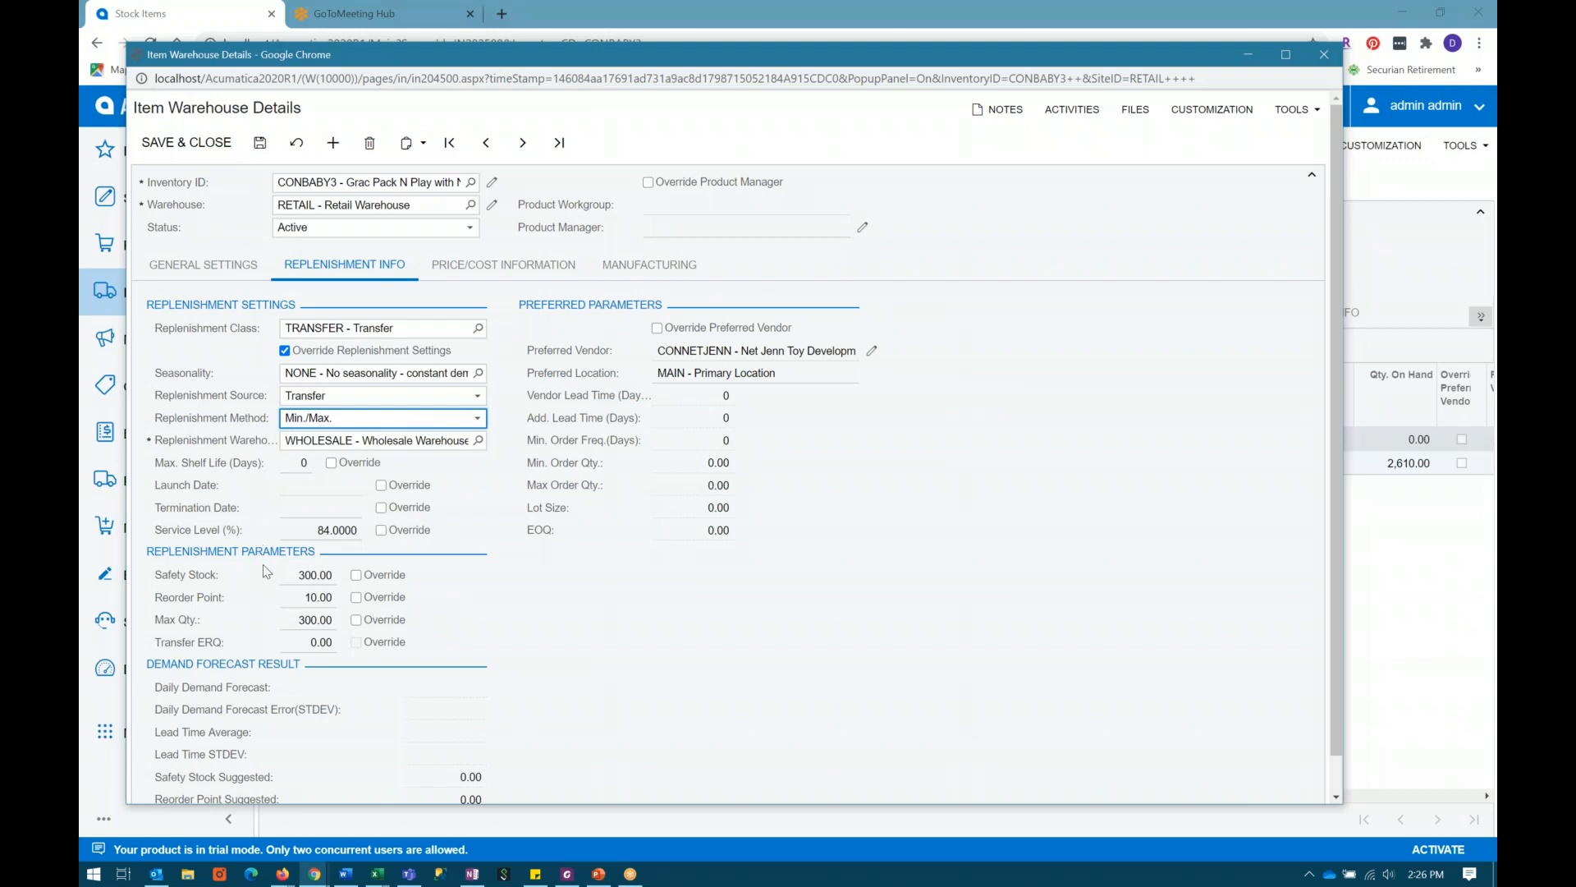
{"action": "left_click", "coordinate": [302, 595]}
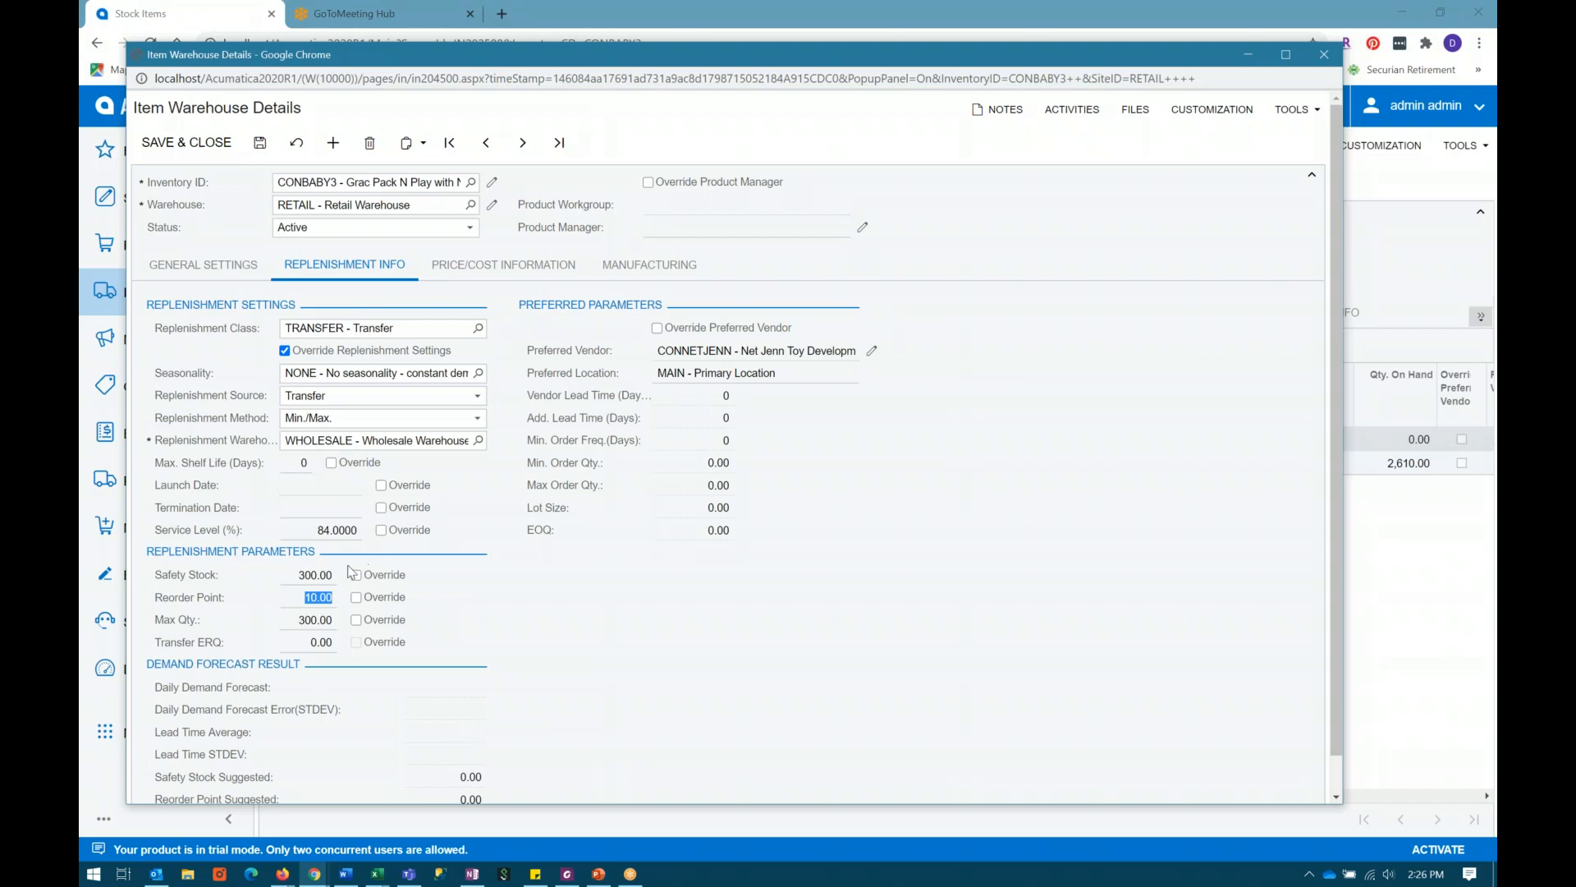
{"action": "left_click", "coordinate": [310, 600]}
{"action": "left_click", "coordinate": [297, 624]}
{"action": "left_click", "coordinate": [294, 616]}
Step: Try the Fixed Reorder Qty replenishment method, return to Min./Max. and turn off Override Replenishment Settings
{"action": "left_click", "coordinate": [477, 420]}
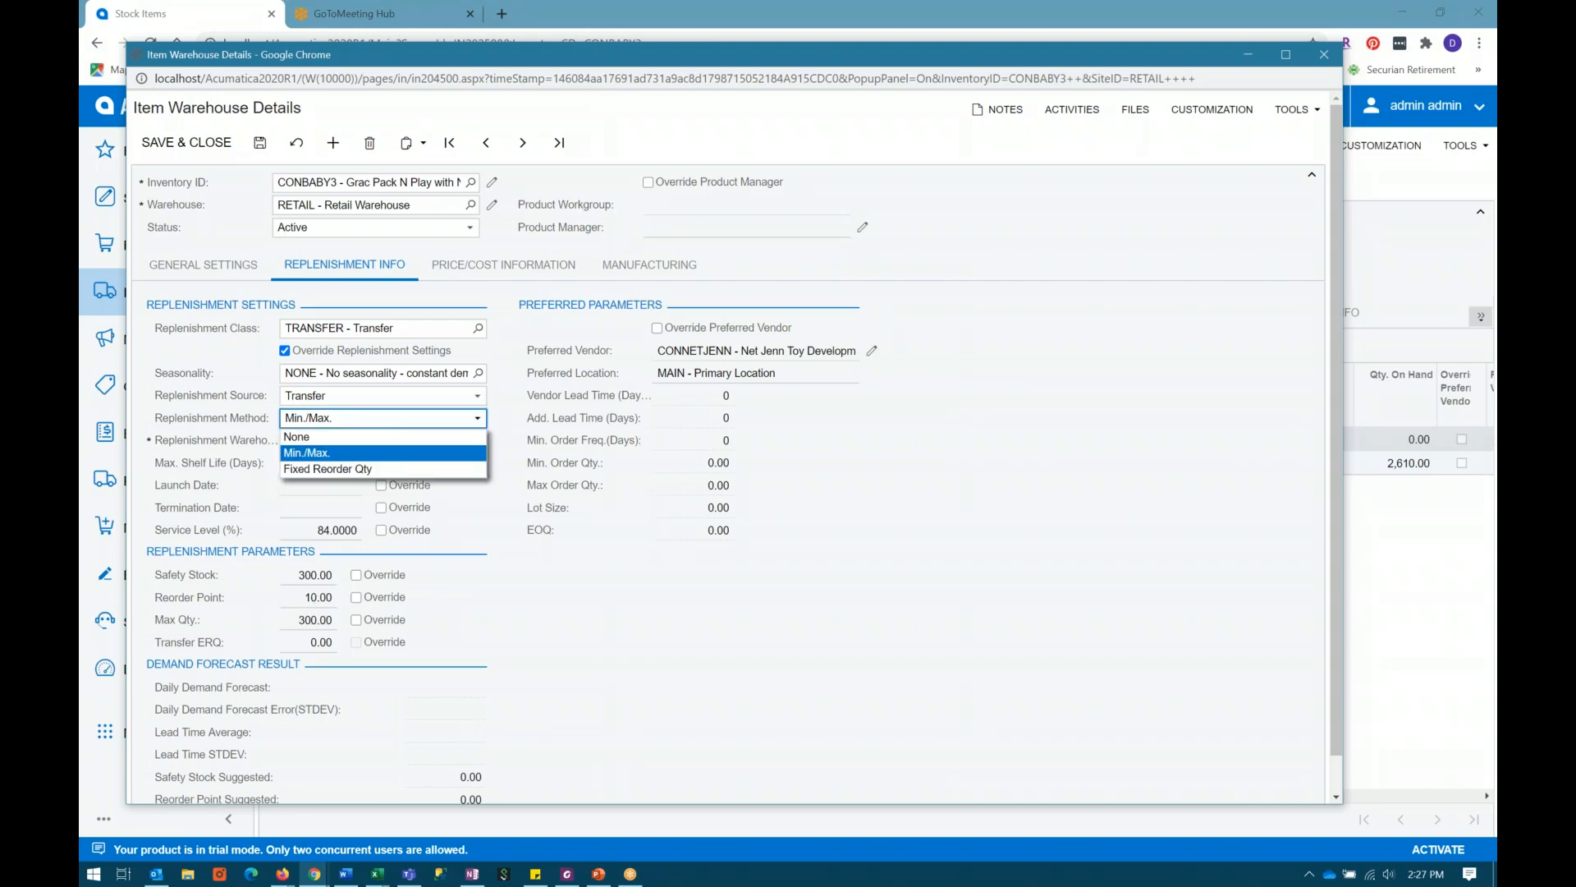
{"action": "left_click", "coordinate": [345, 468]}
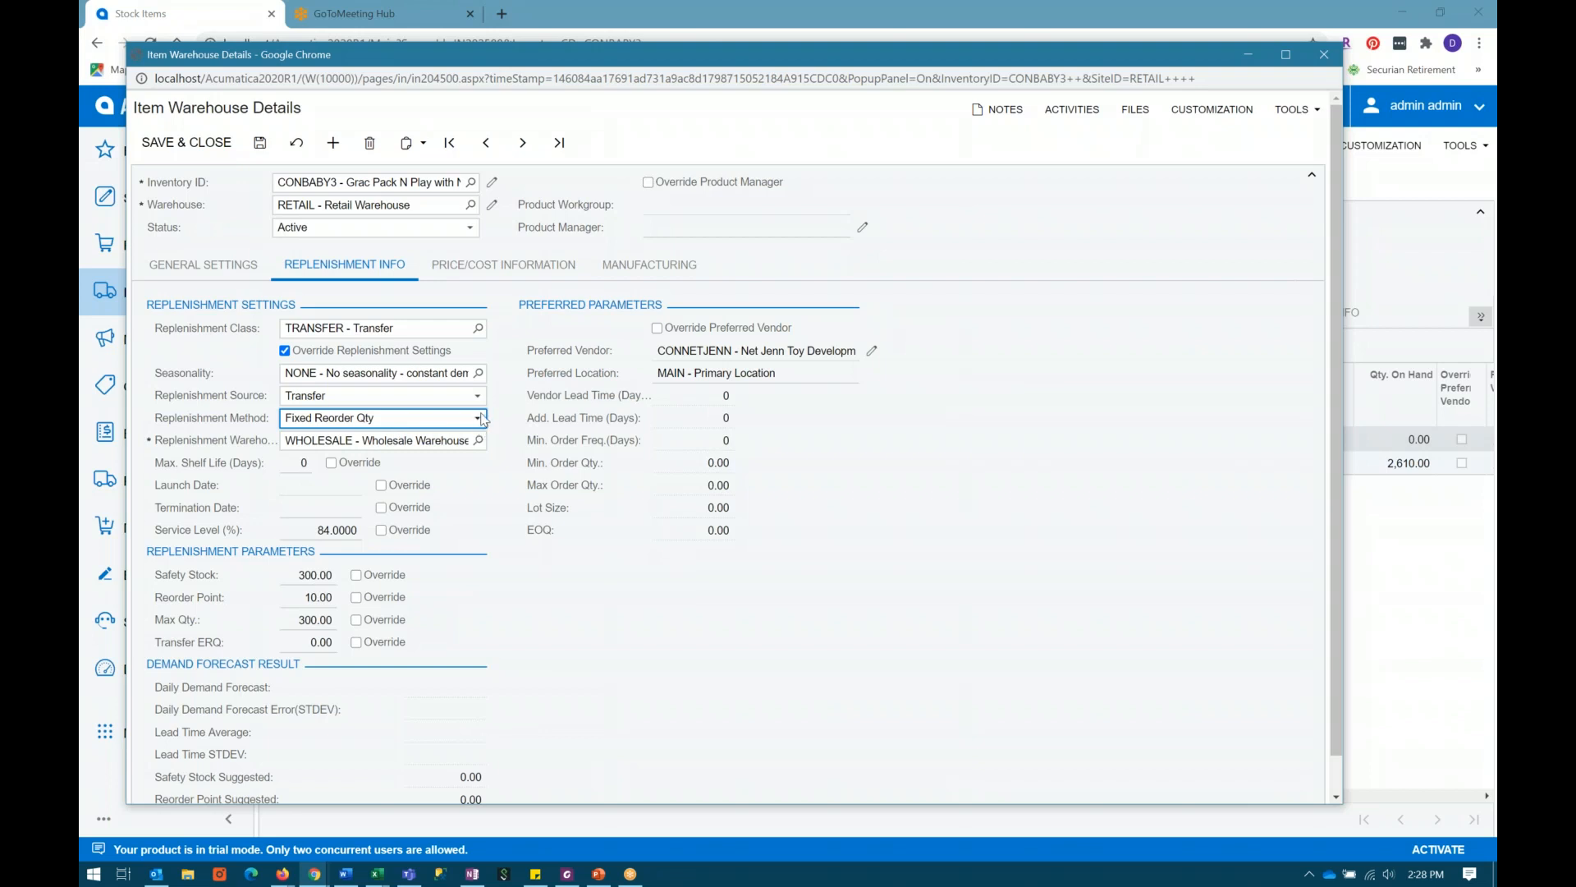
{"action": "left_click", "coordinate": [478, 420]}
{"action": "left_click", "coordinate": [317, 451]}
{"action": "left_click", "coordinate": [284, 351]}
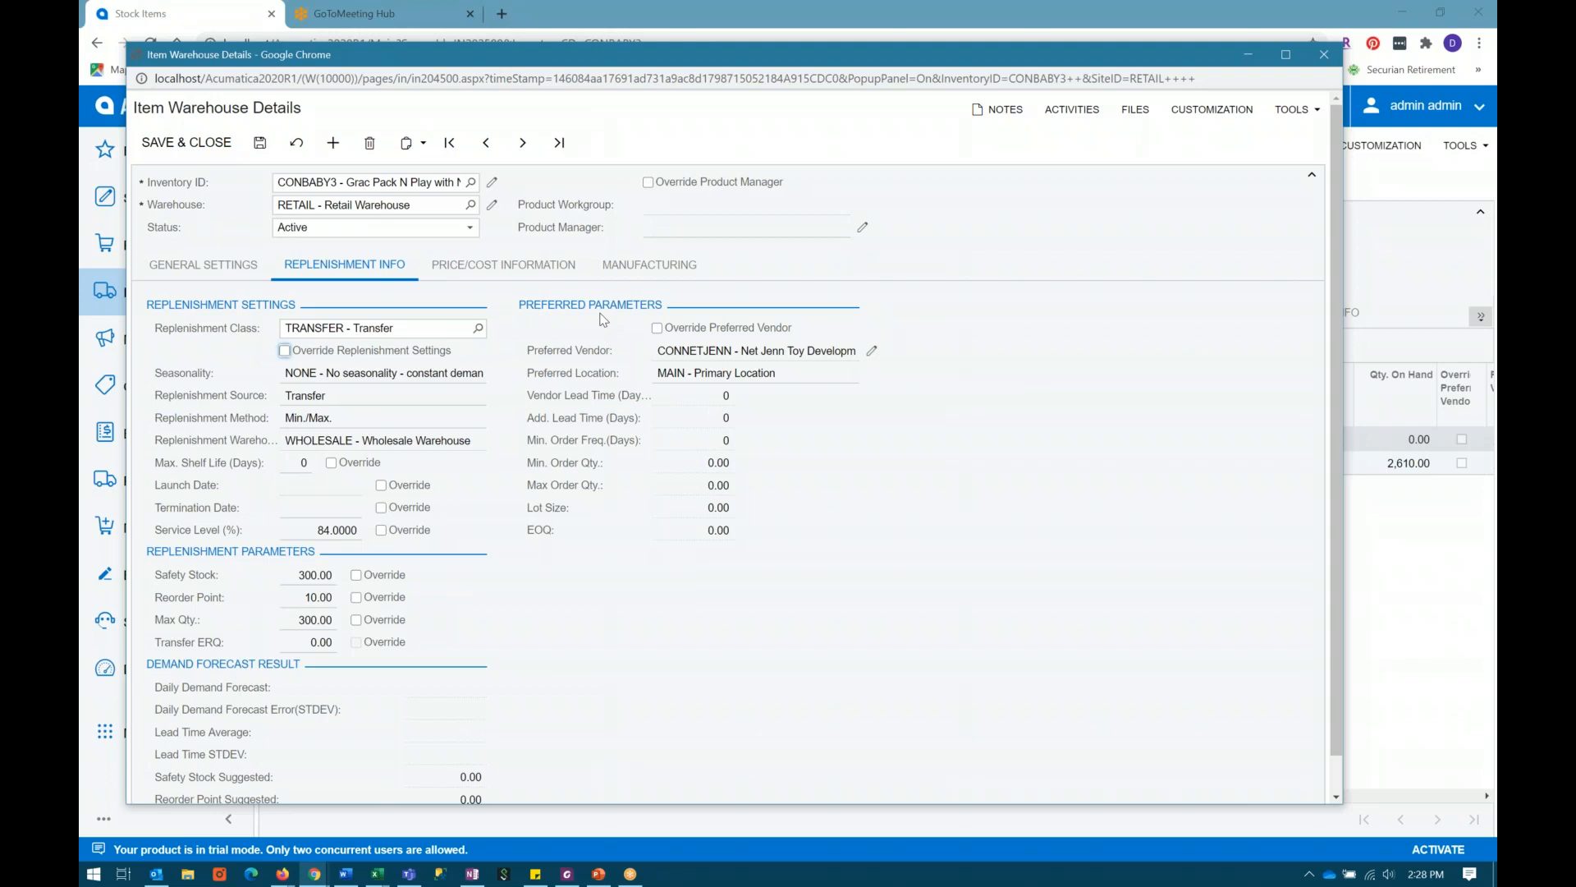
Step: Examine the RETAIL warehouse's preferred vendor, reorder point and maximum quantity, then close its details without saving
{"action": "left_click", "coordinate": [684, 349]}
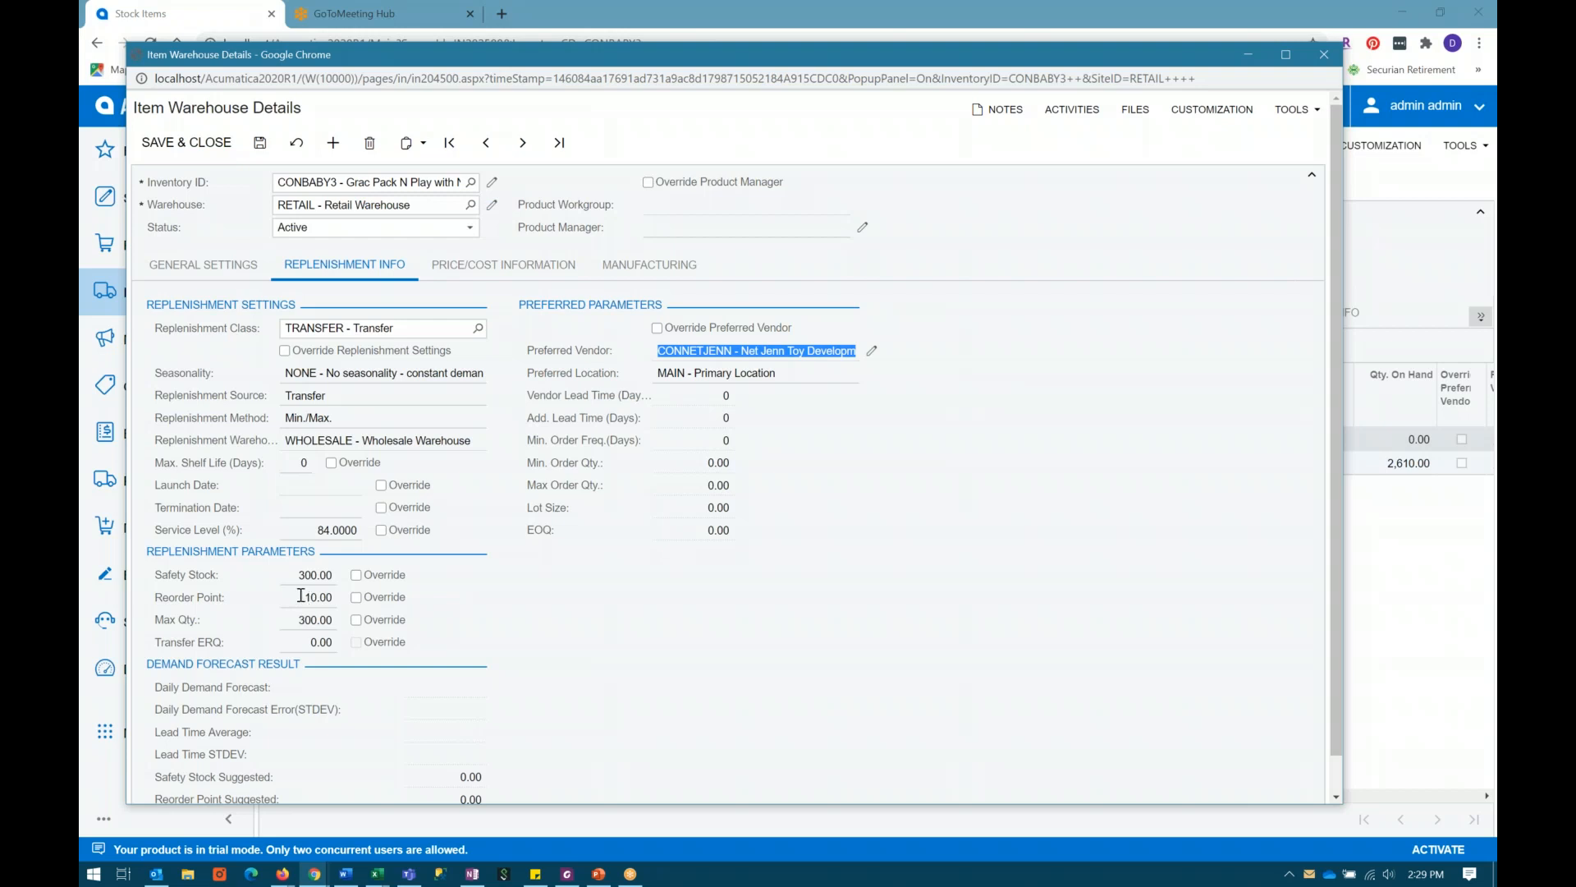
{"action": "left_click", "coordinate": [301, 595]}
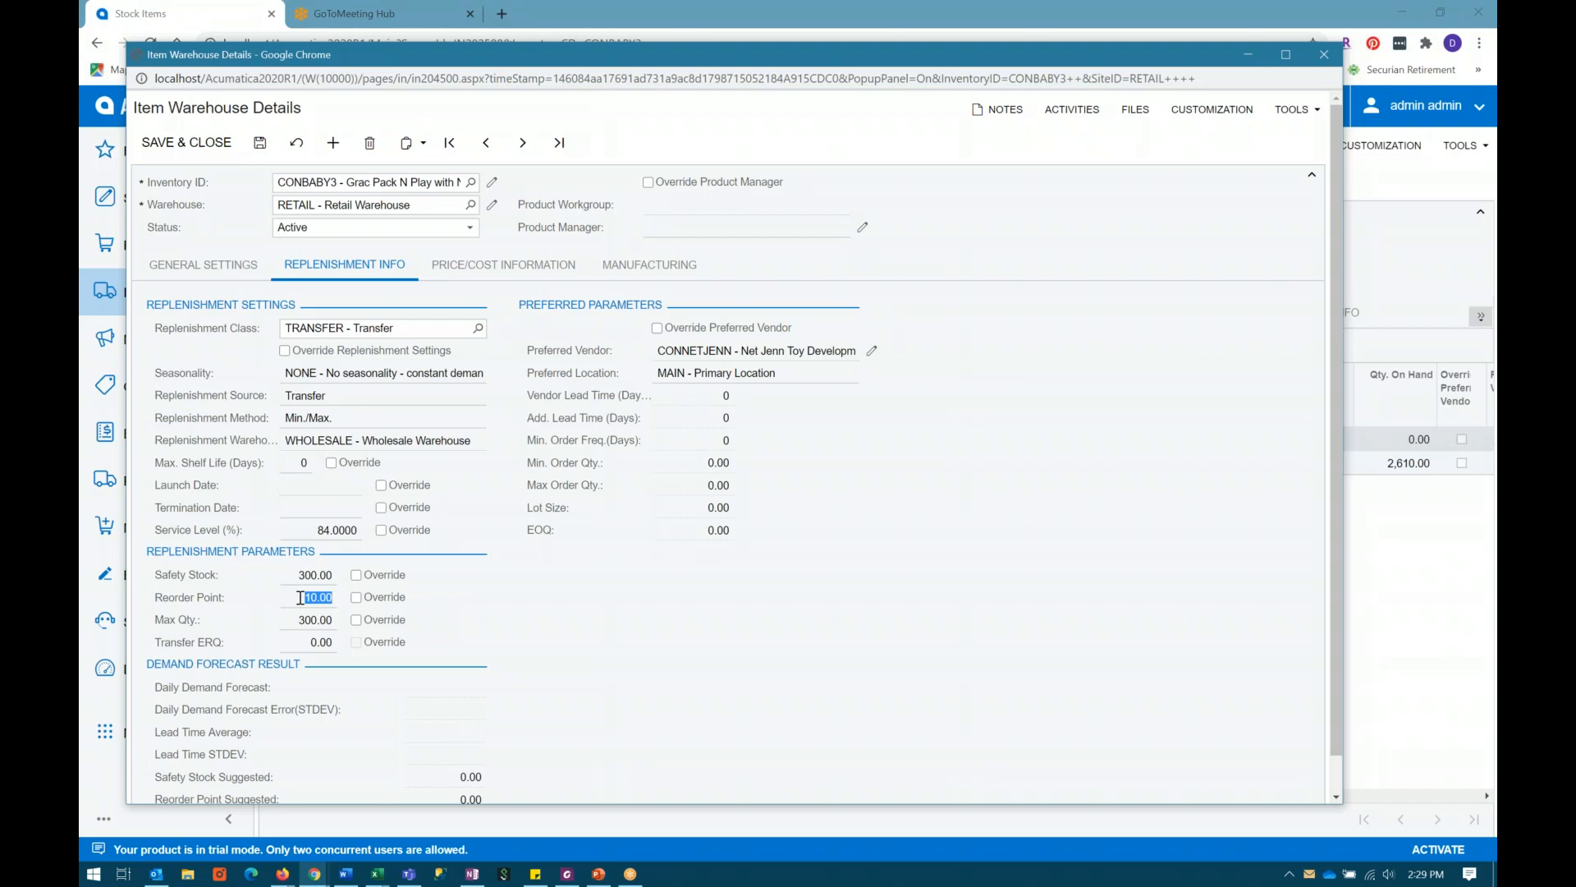
{"action": "left_click", "coordinate": [301, 625]}
{"action": "left_click", "coordinate": [1324, 56]}
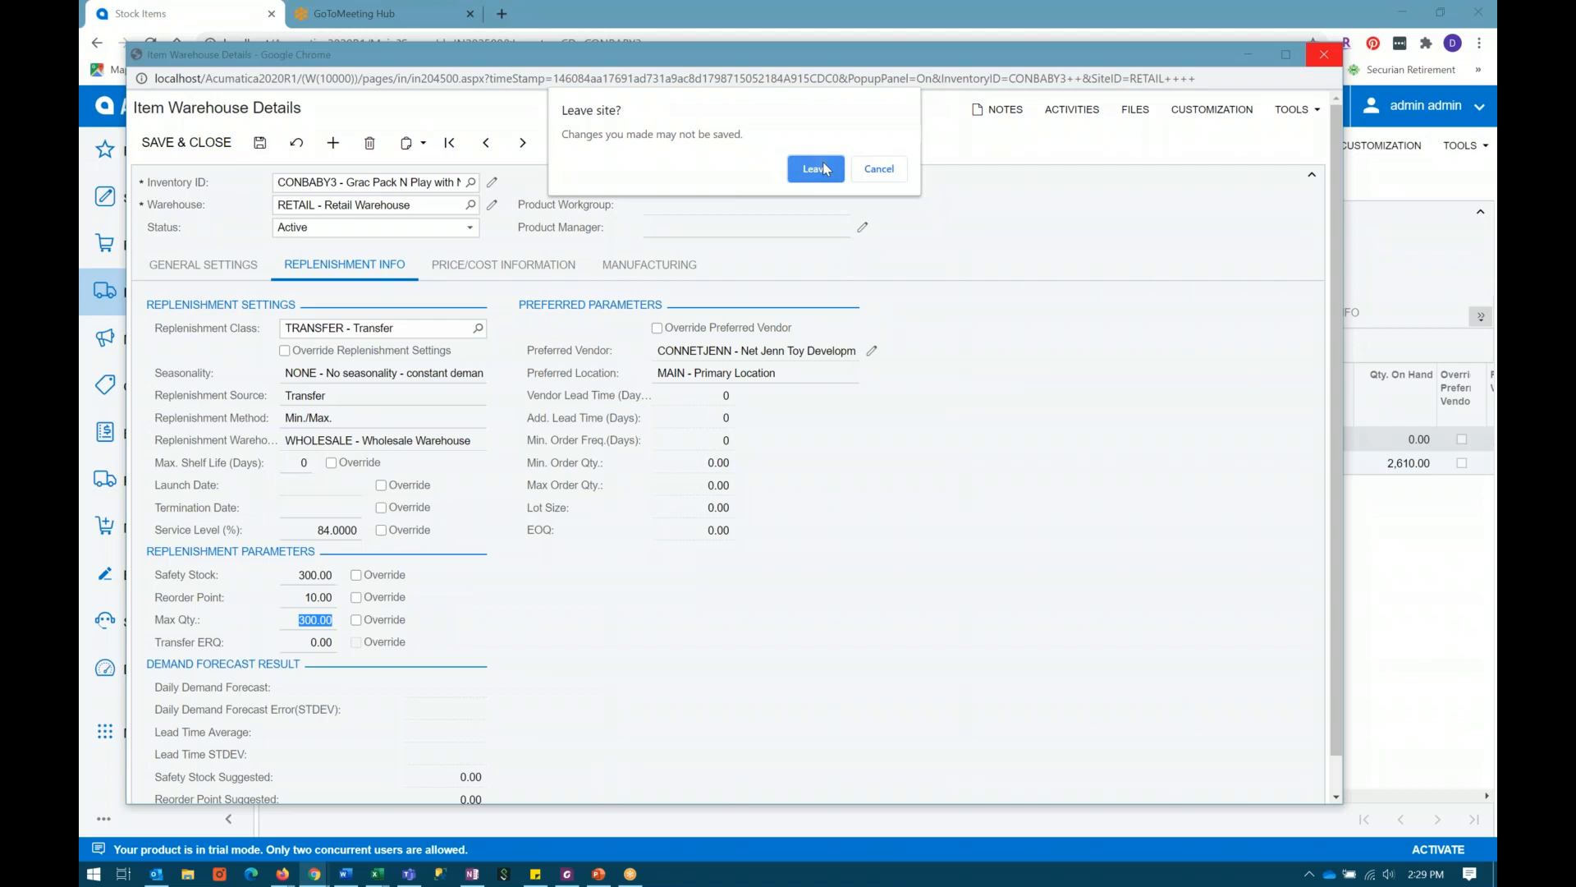
{"action": "left_click", "coordinate": [817, 169]}
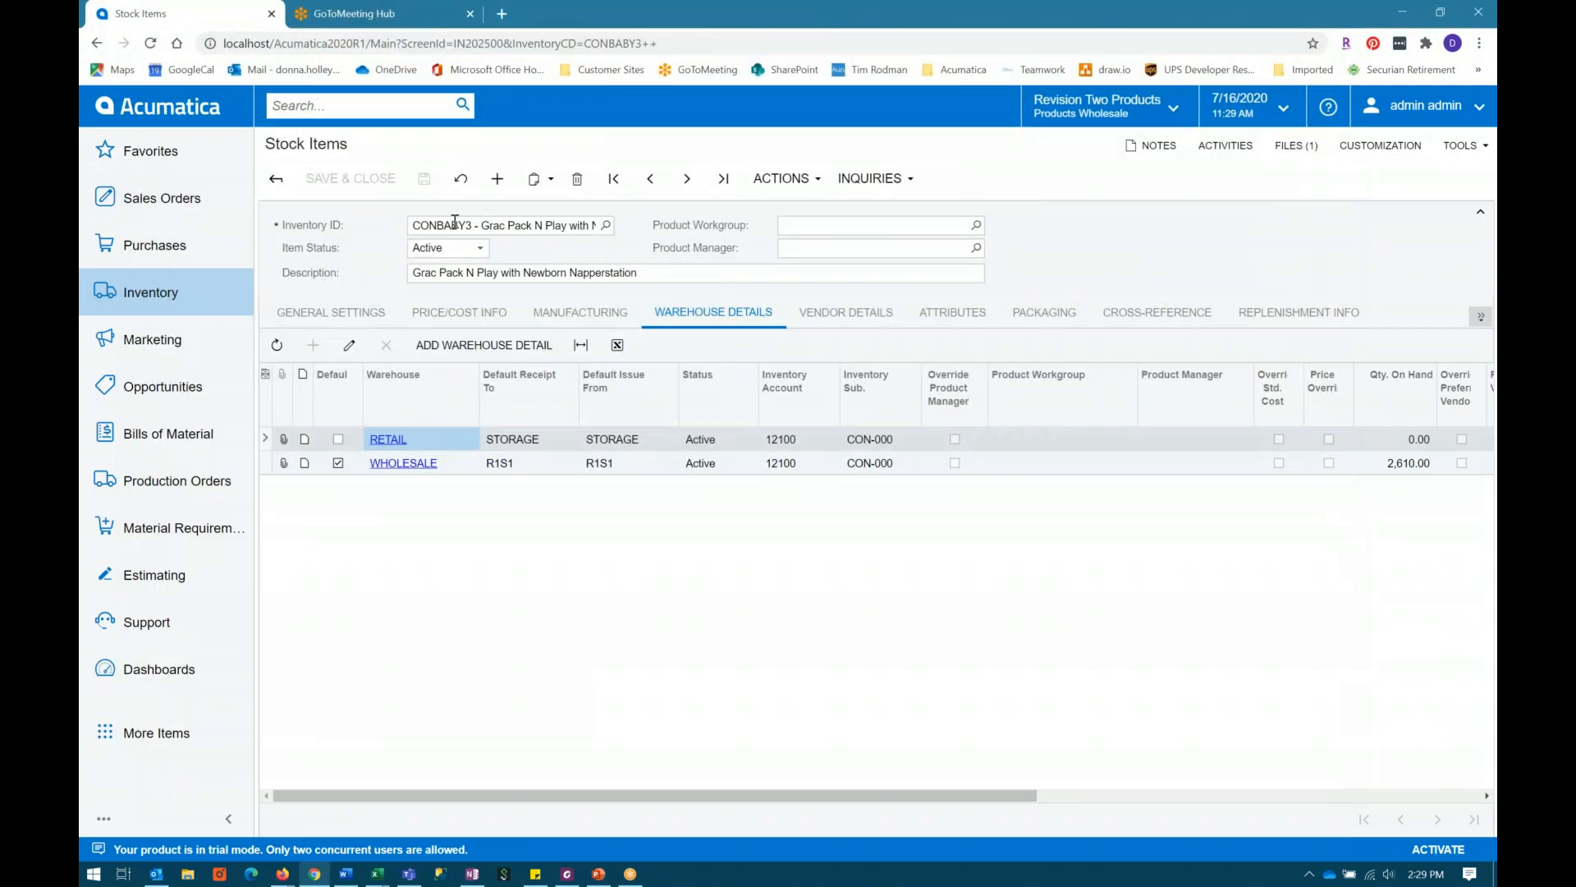
Step: Open CONBABY3's item warehouse details for the WHOLESALE warehouse and show its replenishment info
{"action": "left_click", "coordinate": [543, 226]}
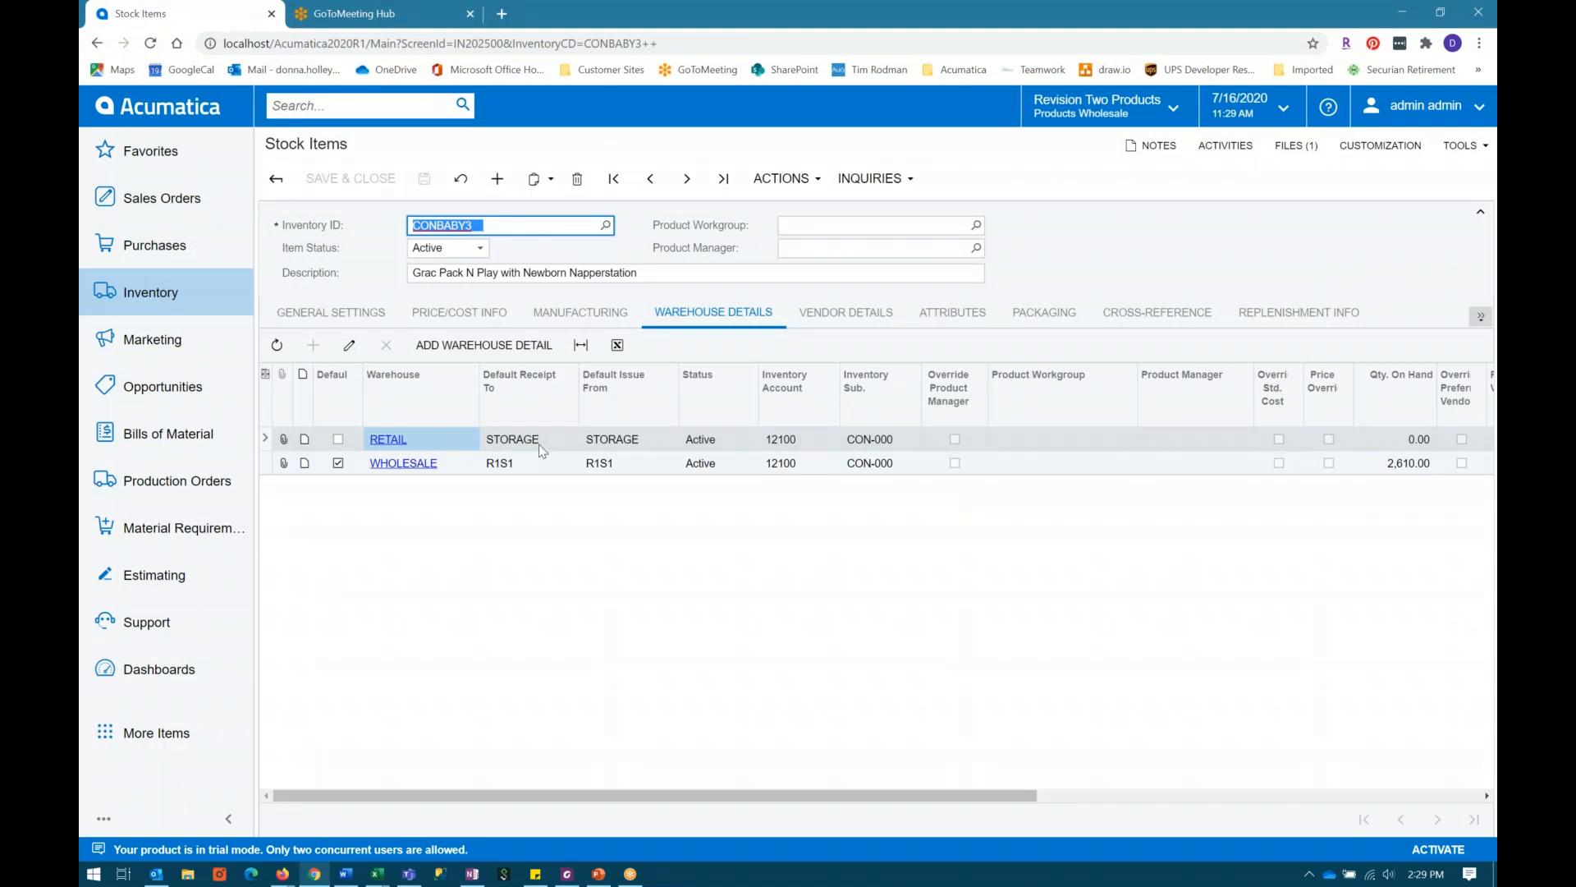
{"action": "left_click", "coordinate": [411, 465]}
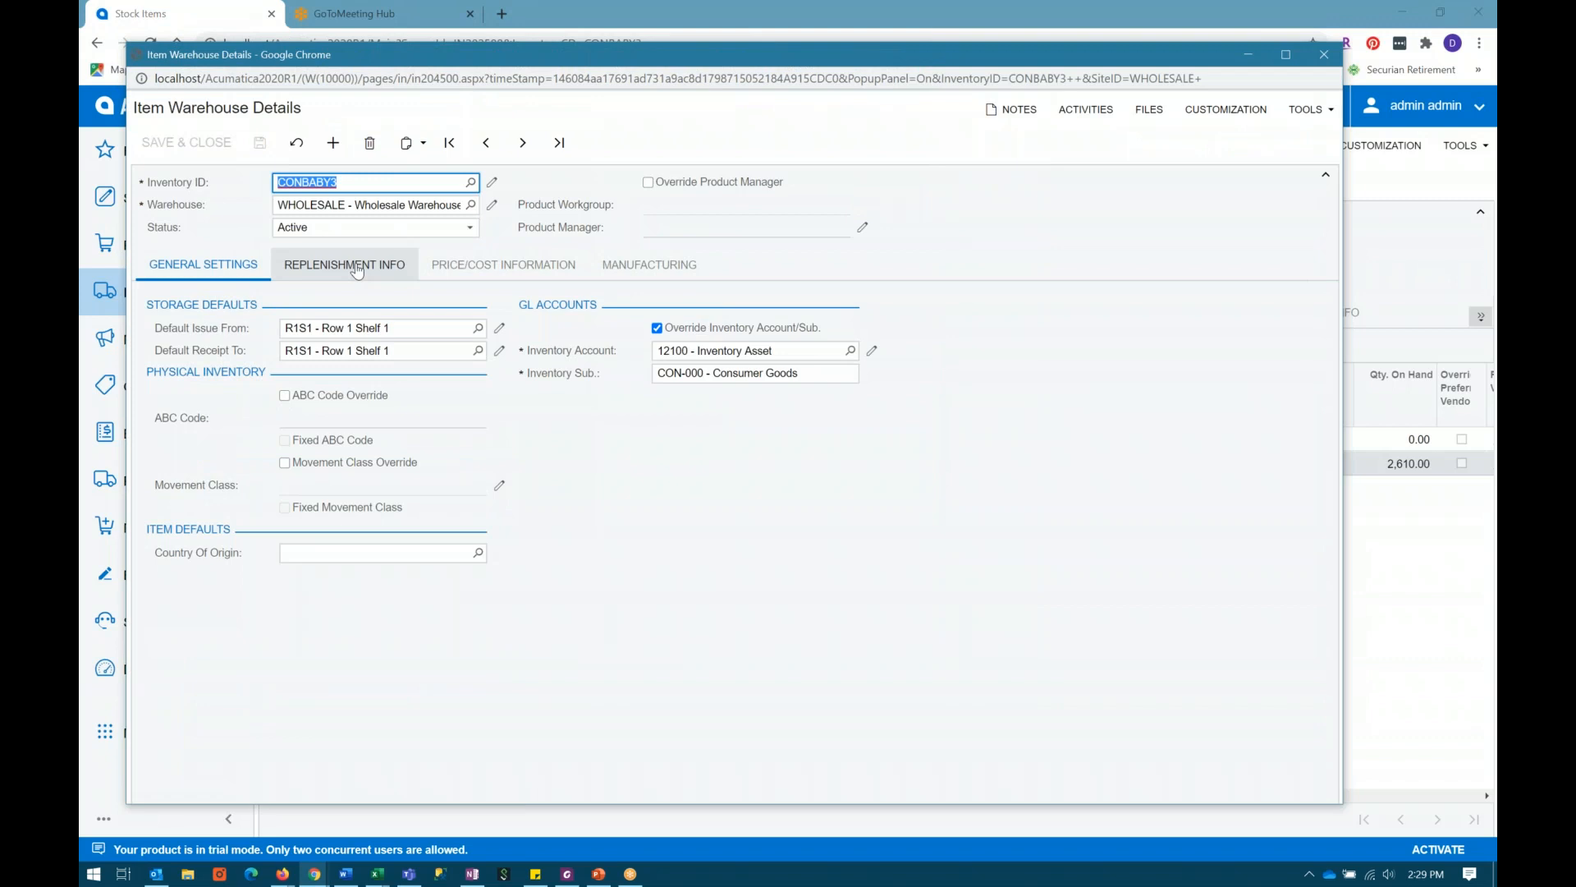
{"action": "key", "text": "Tab"}
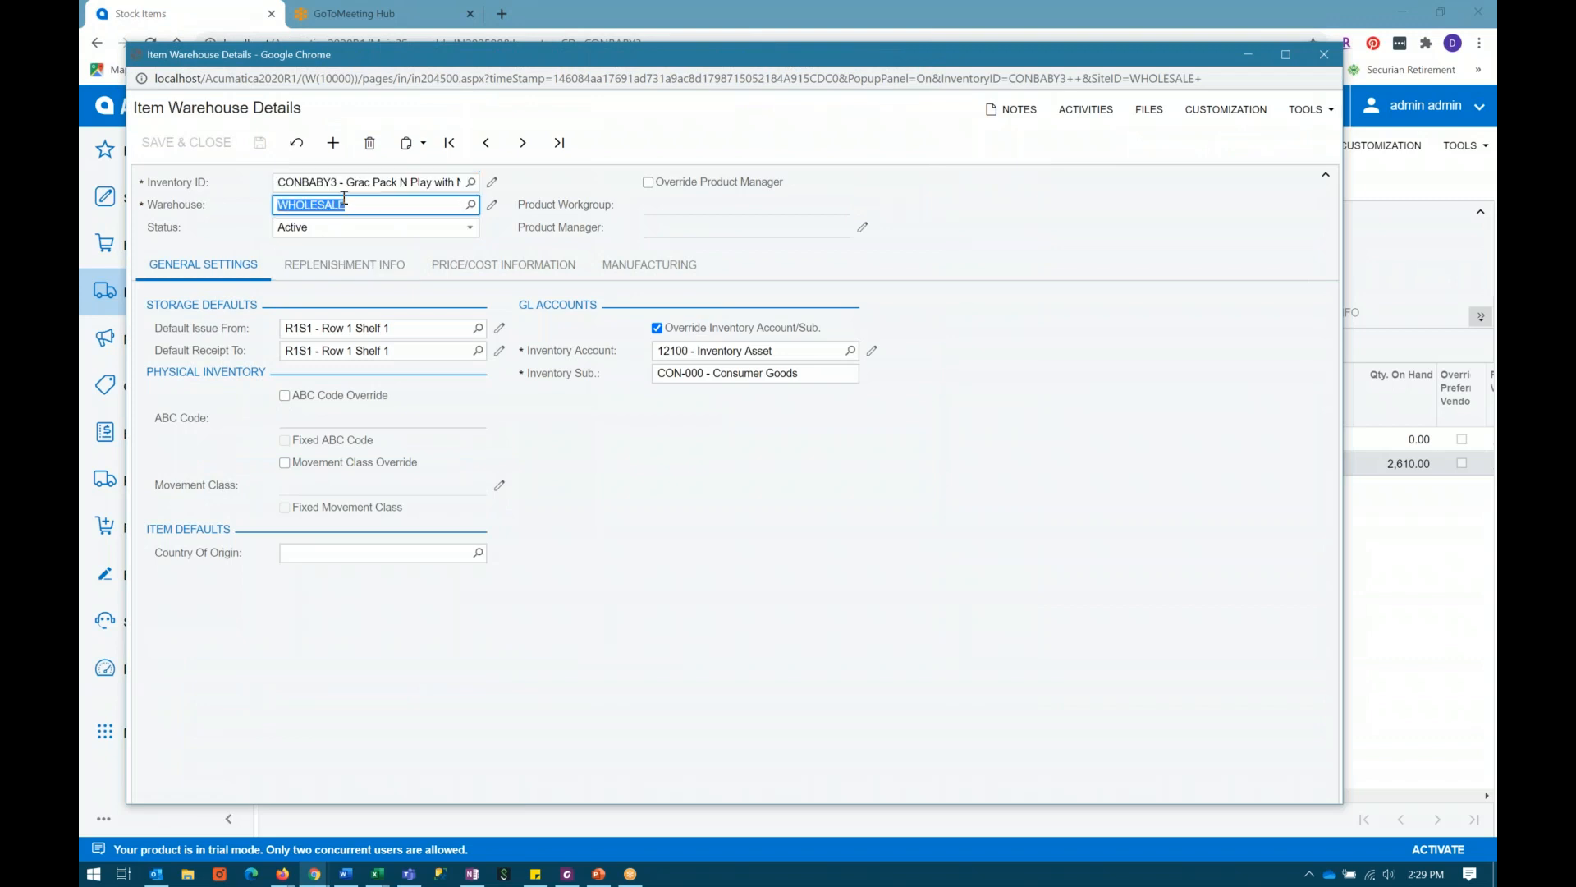
{"action": "left_click", "coordinate": [344, 271]}
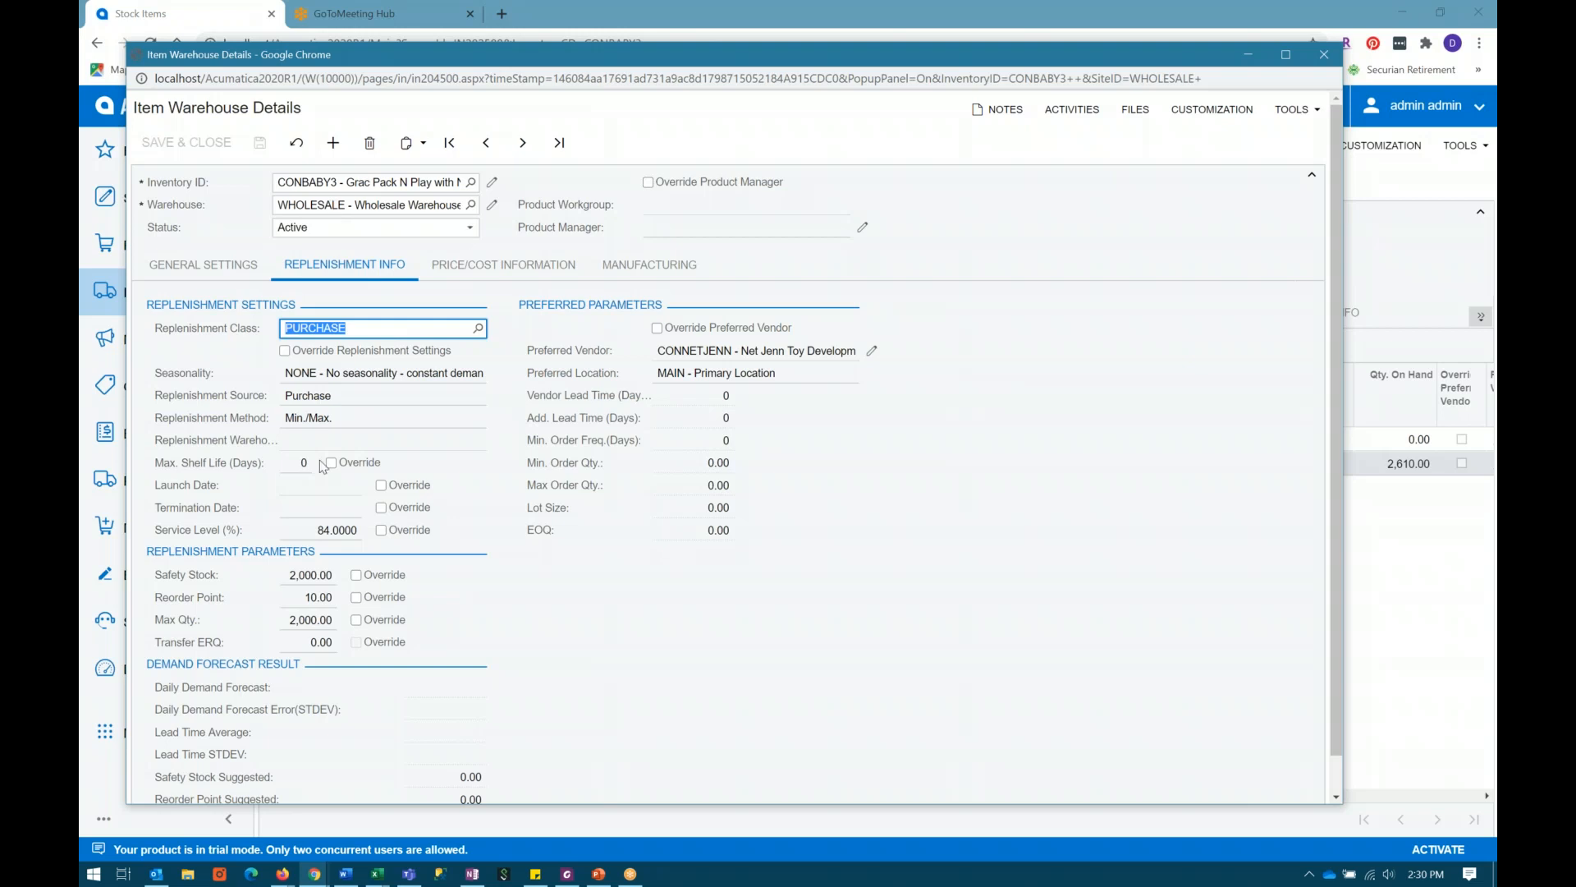
Step: Examine the WHOLESALE warehouse's reorder point, replenishment class, source and maximum quantity, then close its details
{"action": "left_click", "coordinate": [300, 598]}
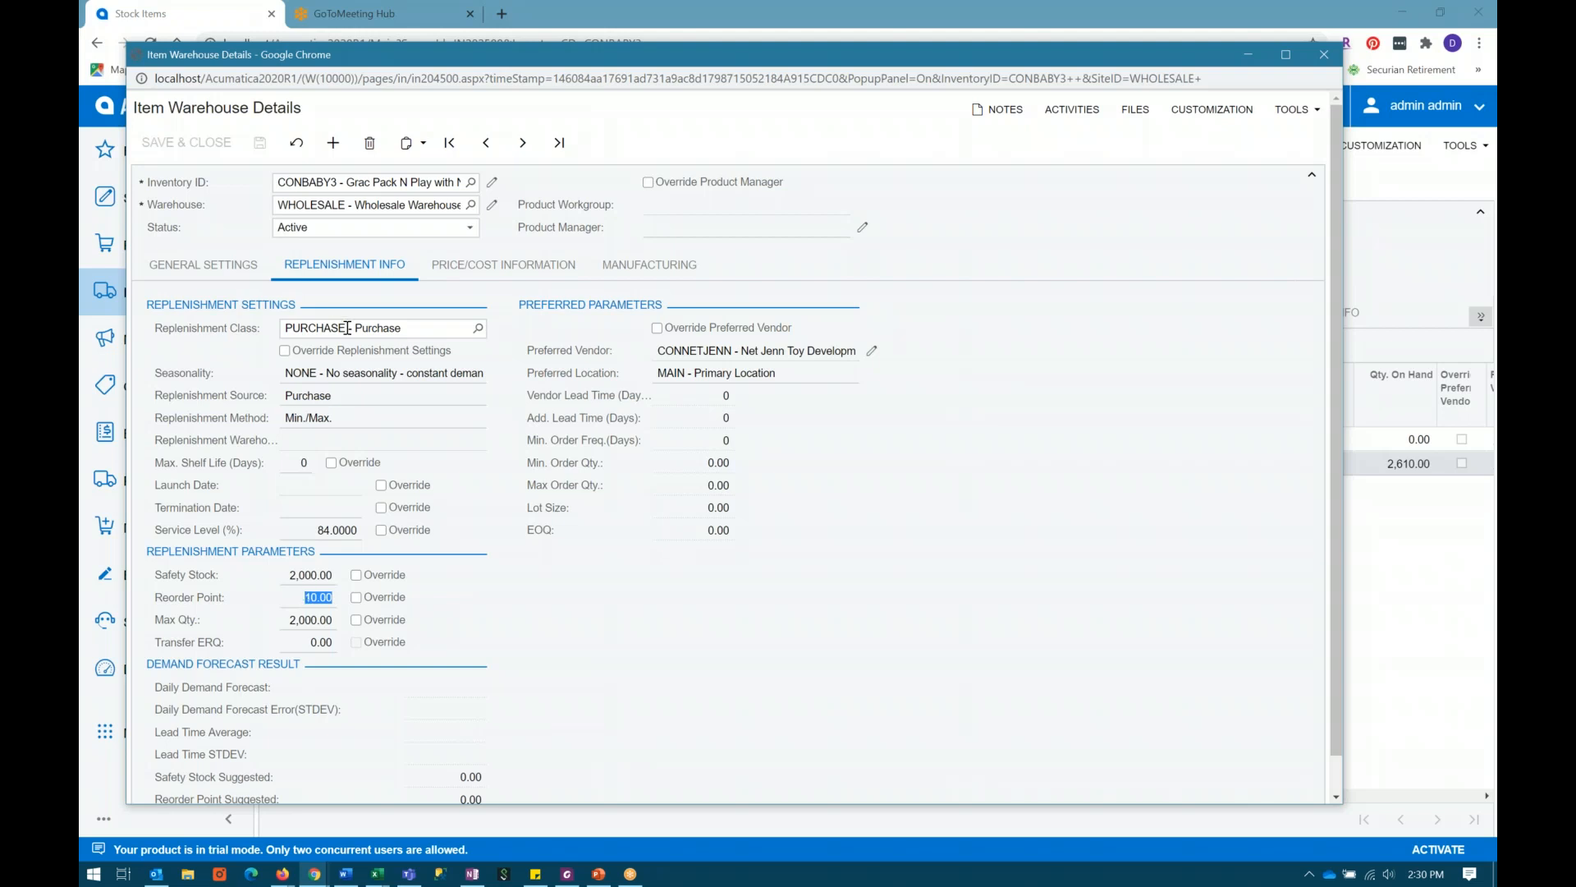
{"action": "left_click", "coordinate": [348, 327]}
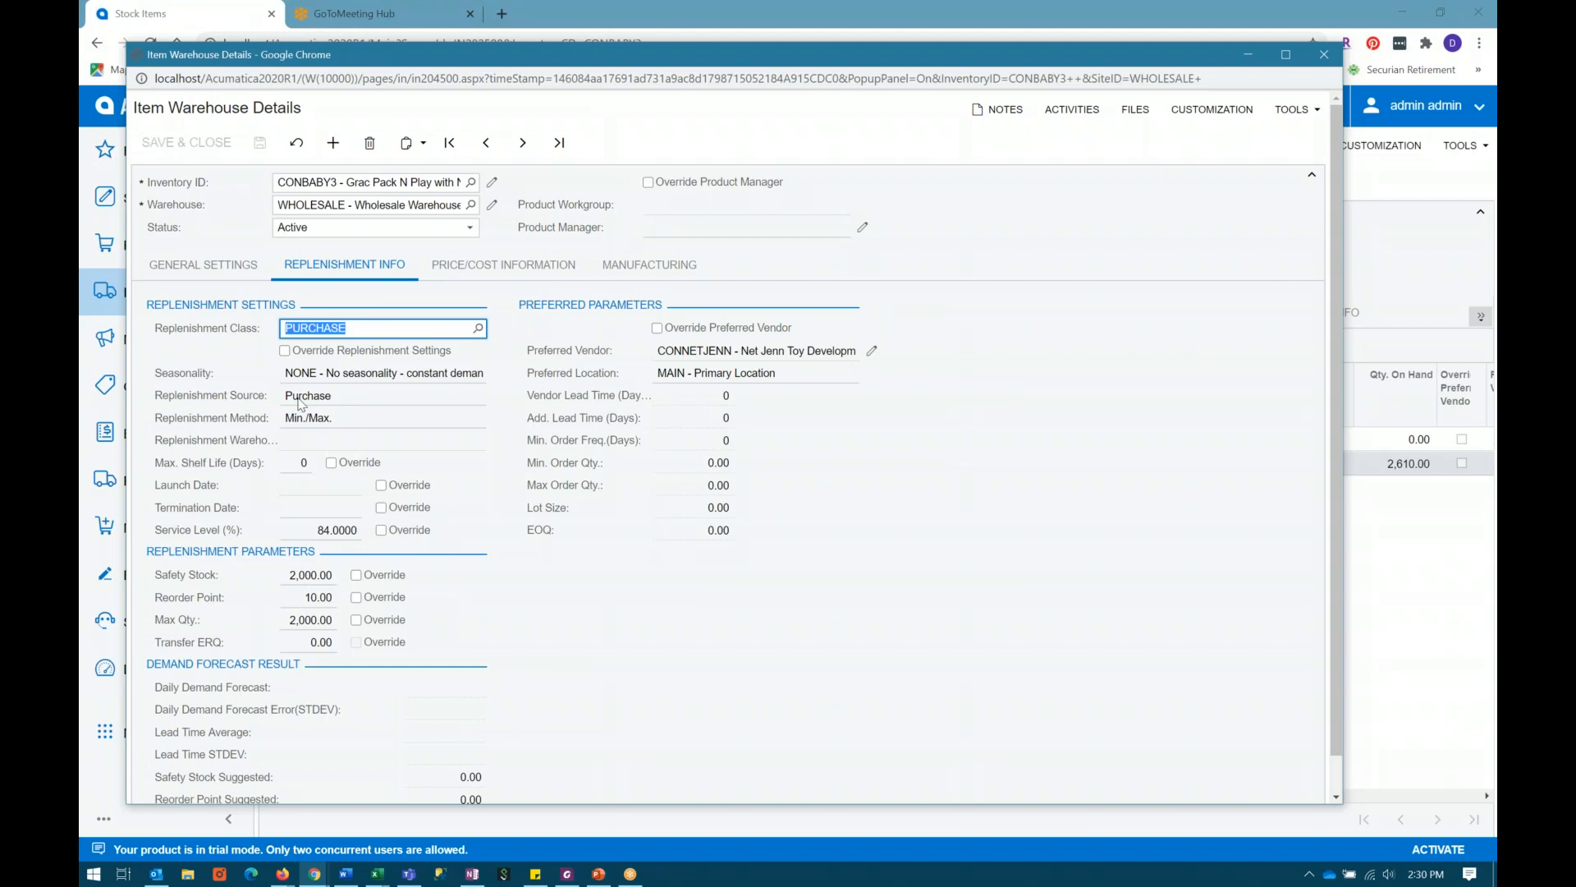
{"action": "left_click", "coordinate": [317, 398]}
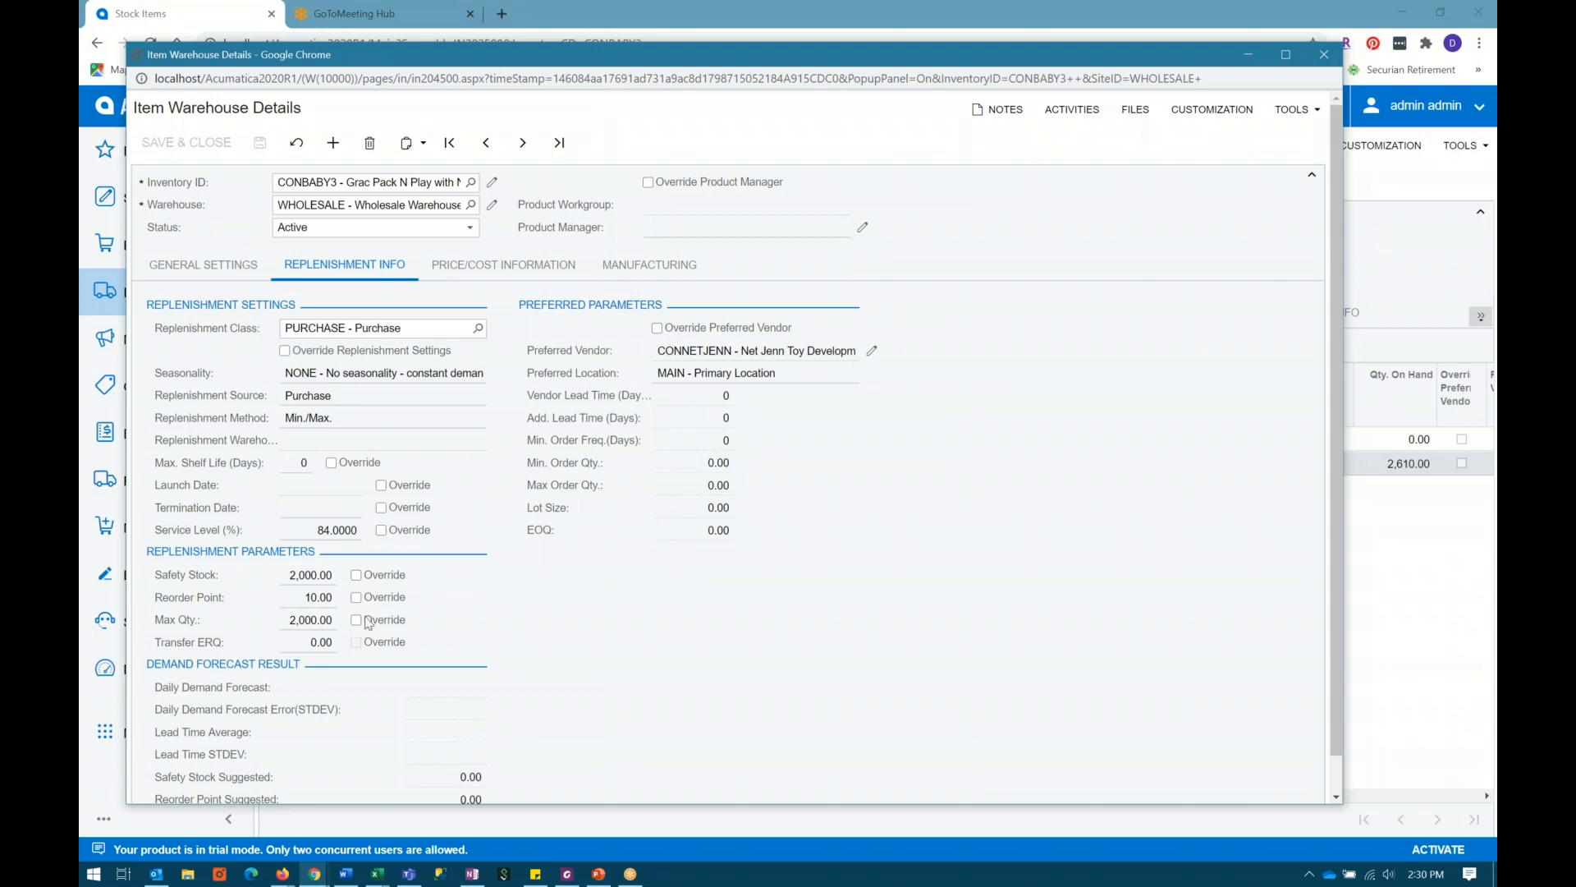
{"action": "left_click", "coordinate": [303, 620]}
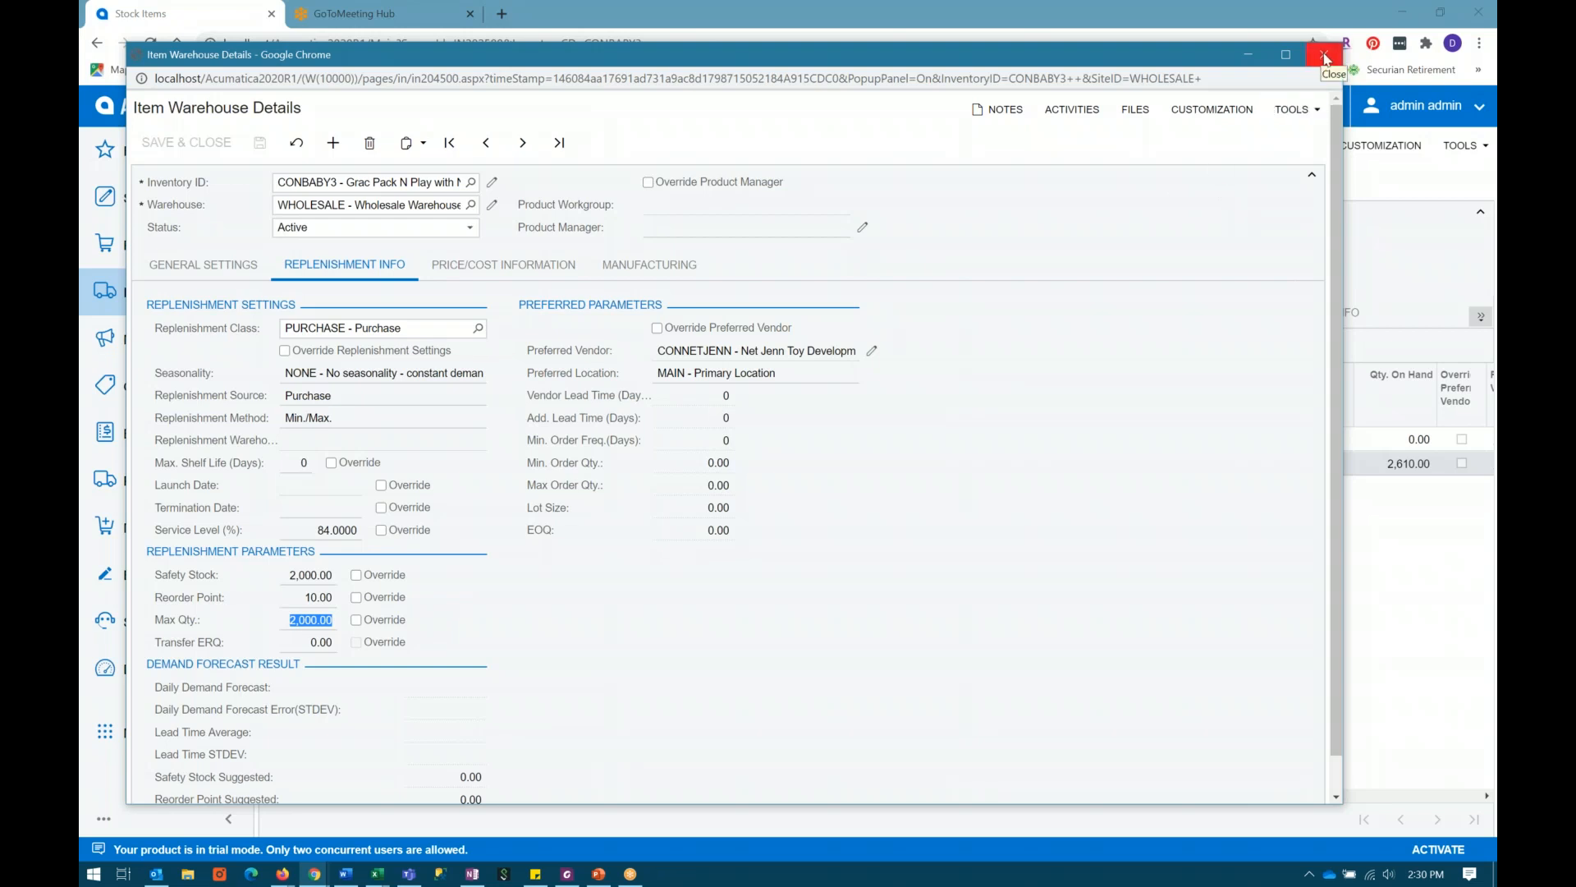
{"action": "left_click", "coordinate": [1324, 56]}
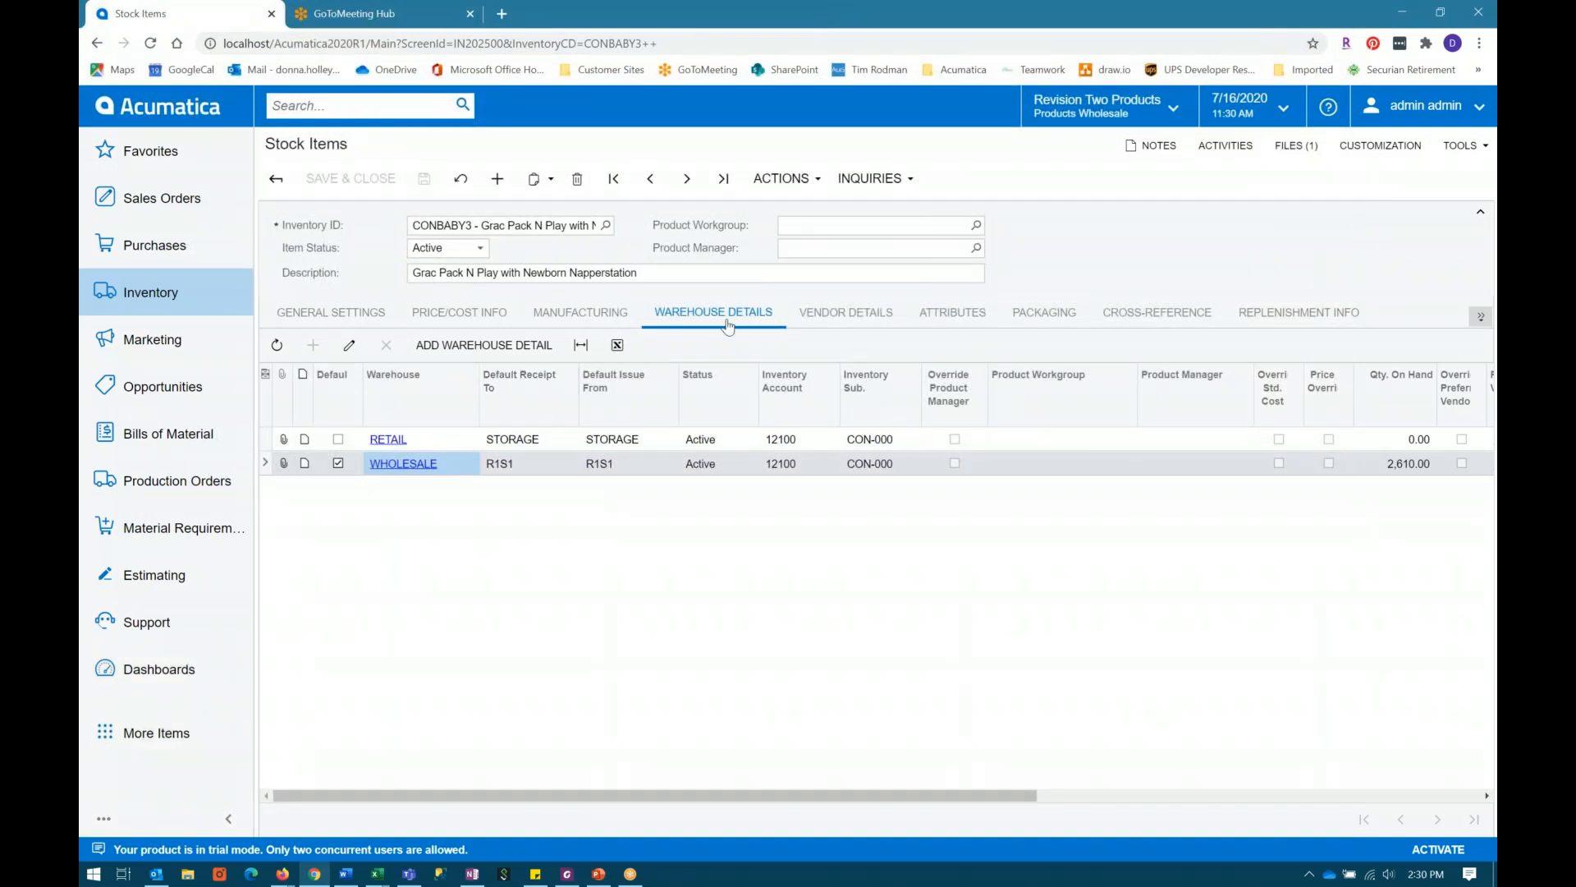
Step: Review CONBABY3's item-level replenishment parameters, its warehouse list and its general settings
{"action": "left_click", "coordinate": [1288, 319]}
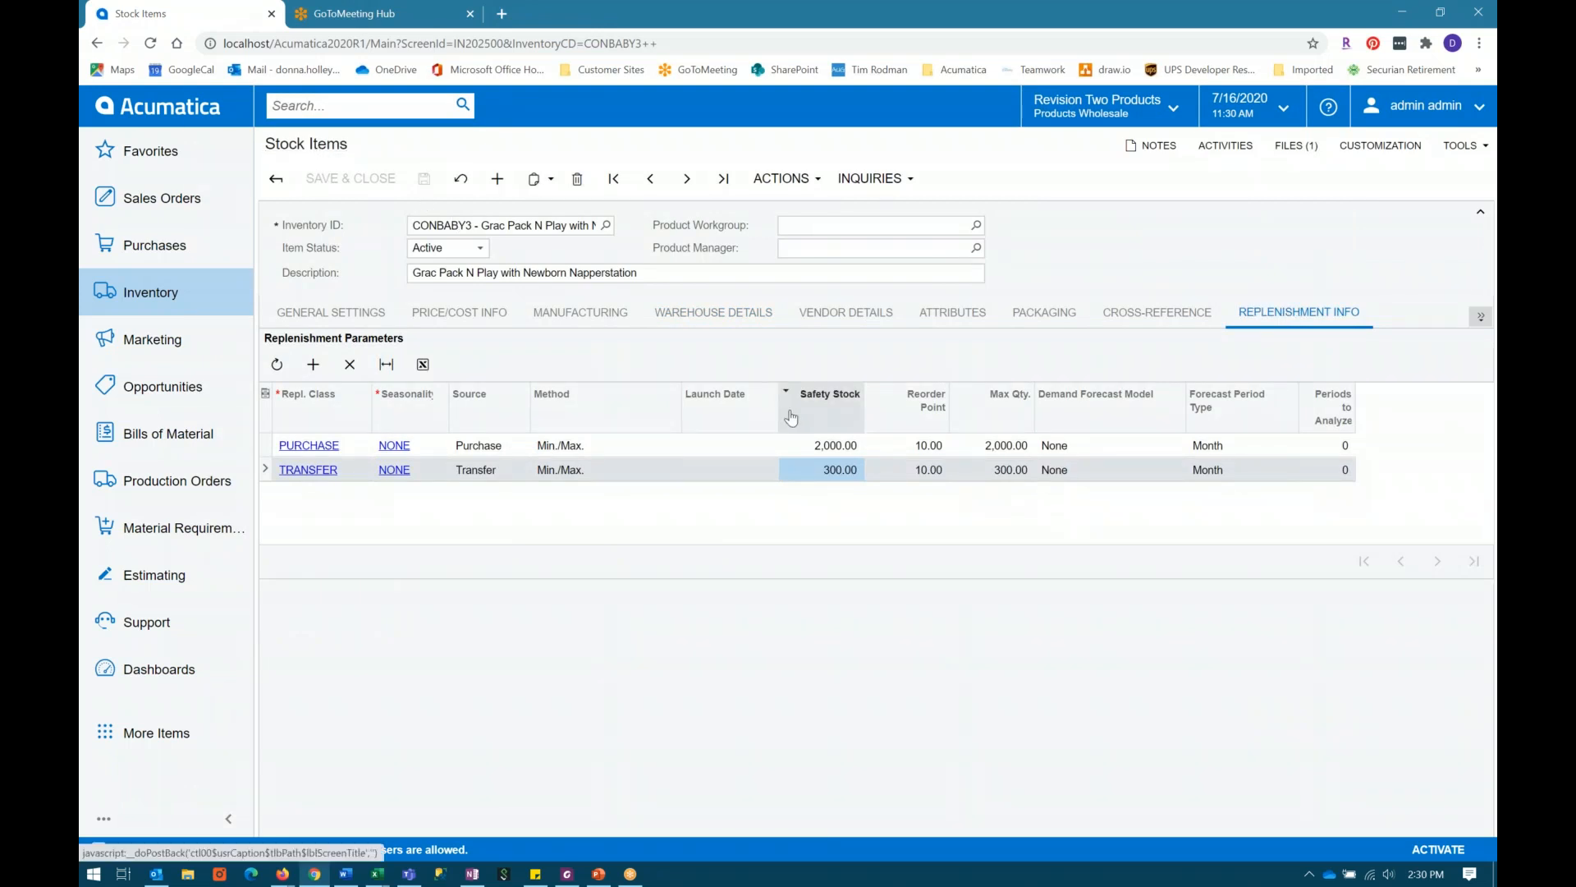
{"action": "left_click", "coordinate": [732, 316]}
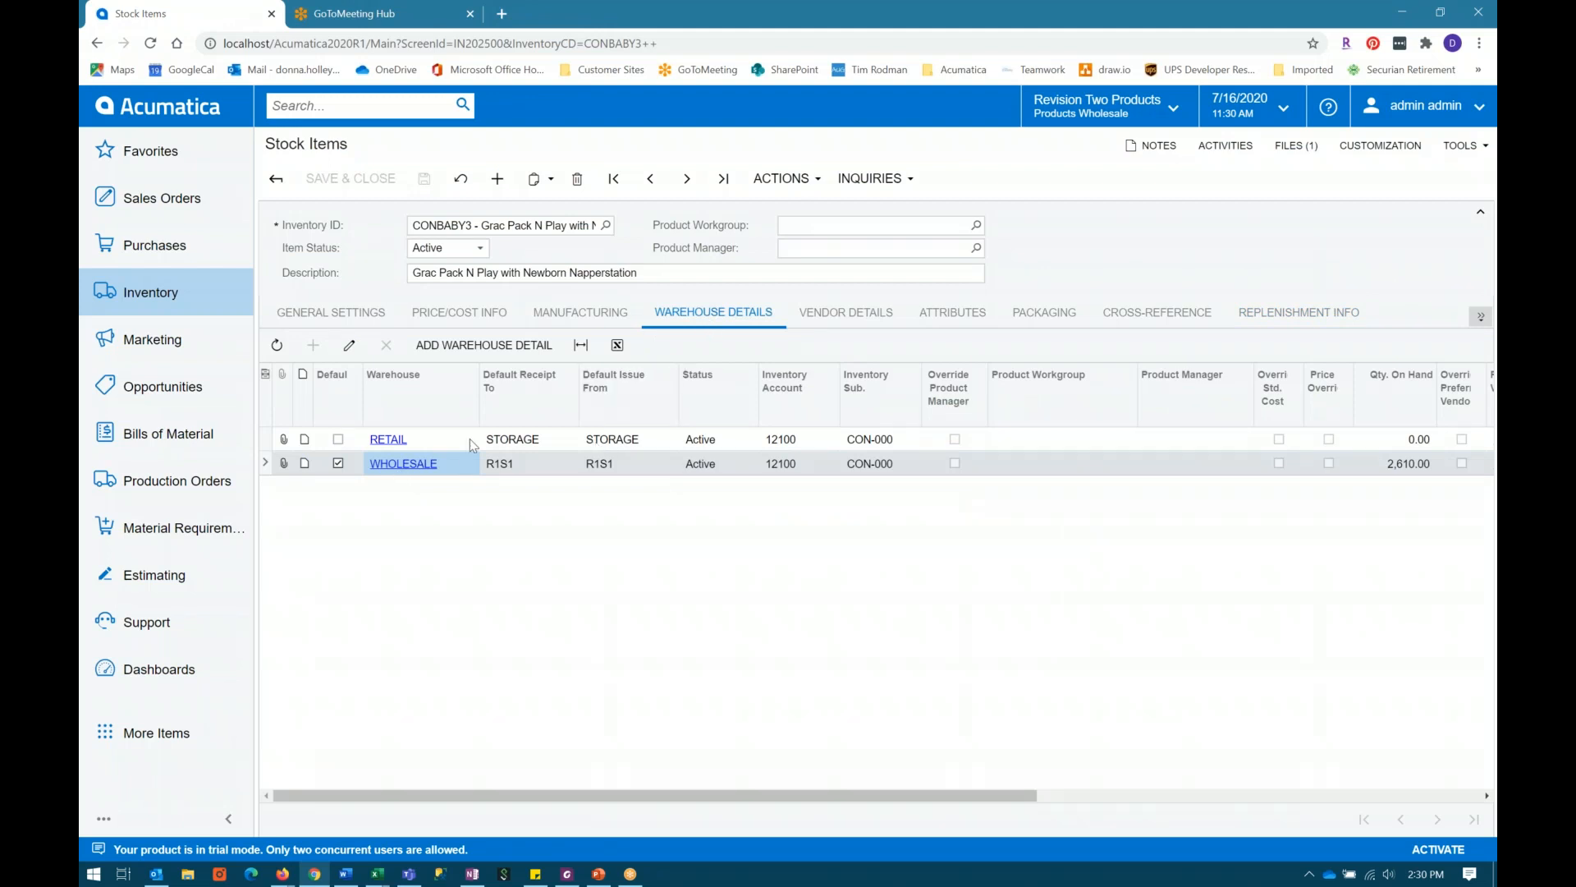
{"action": "left_click", "coordinate": [347, 312]}
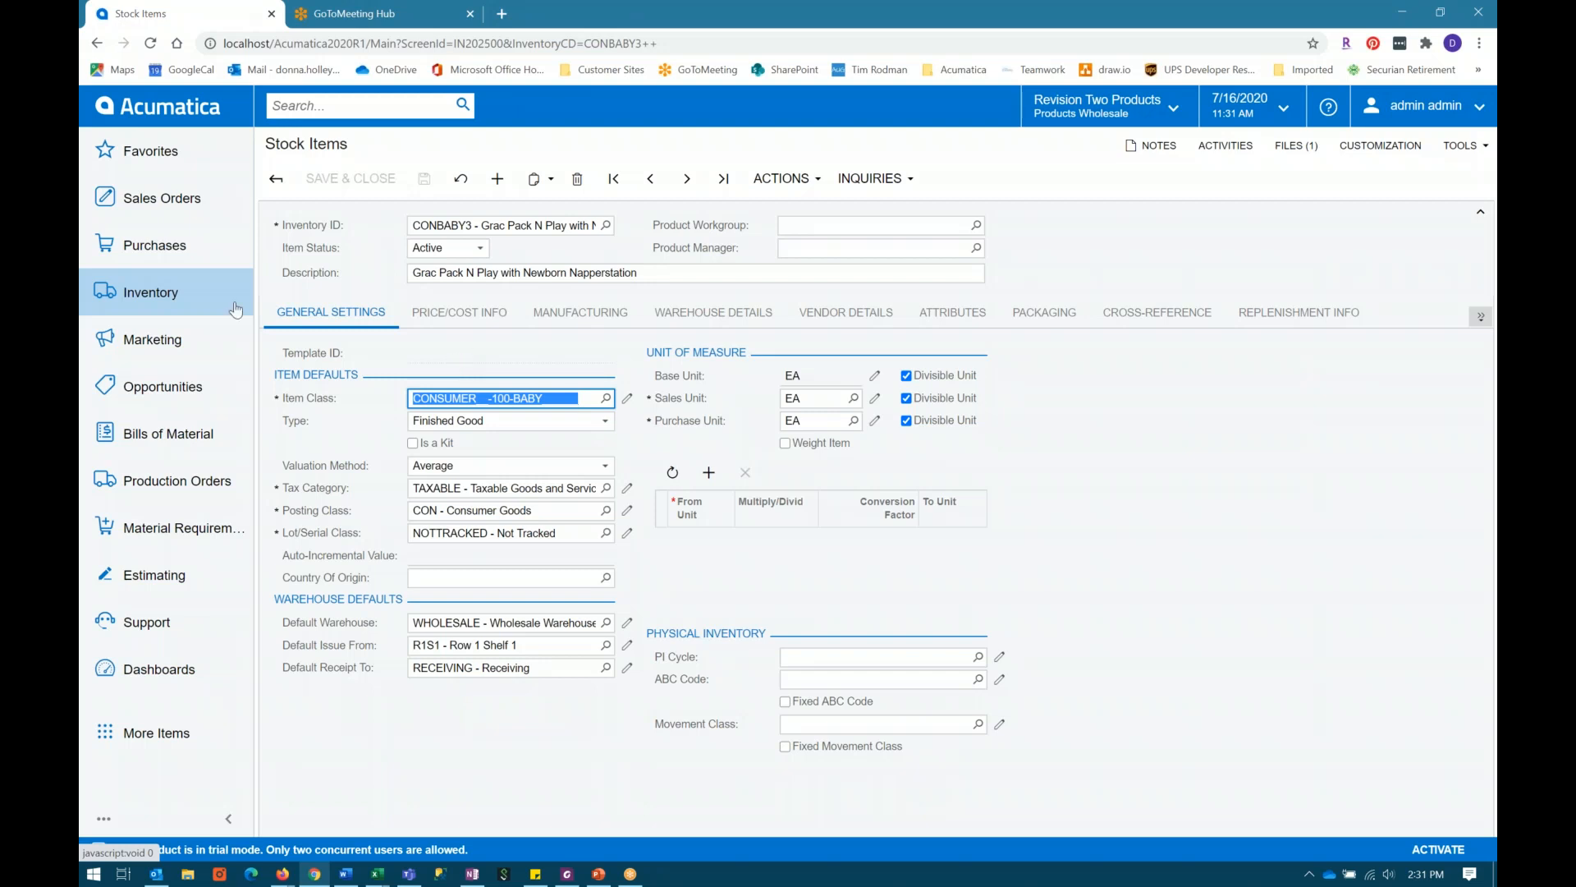
Step: Open the Prepare Replenishment form and check that it covers the RETAIL warehouse
{"action": "left_click", "coordinate": [148, 301]}
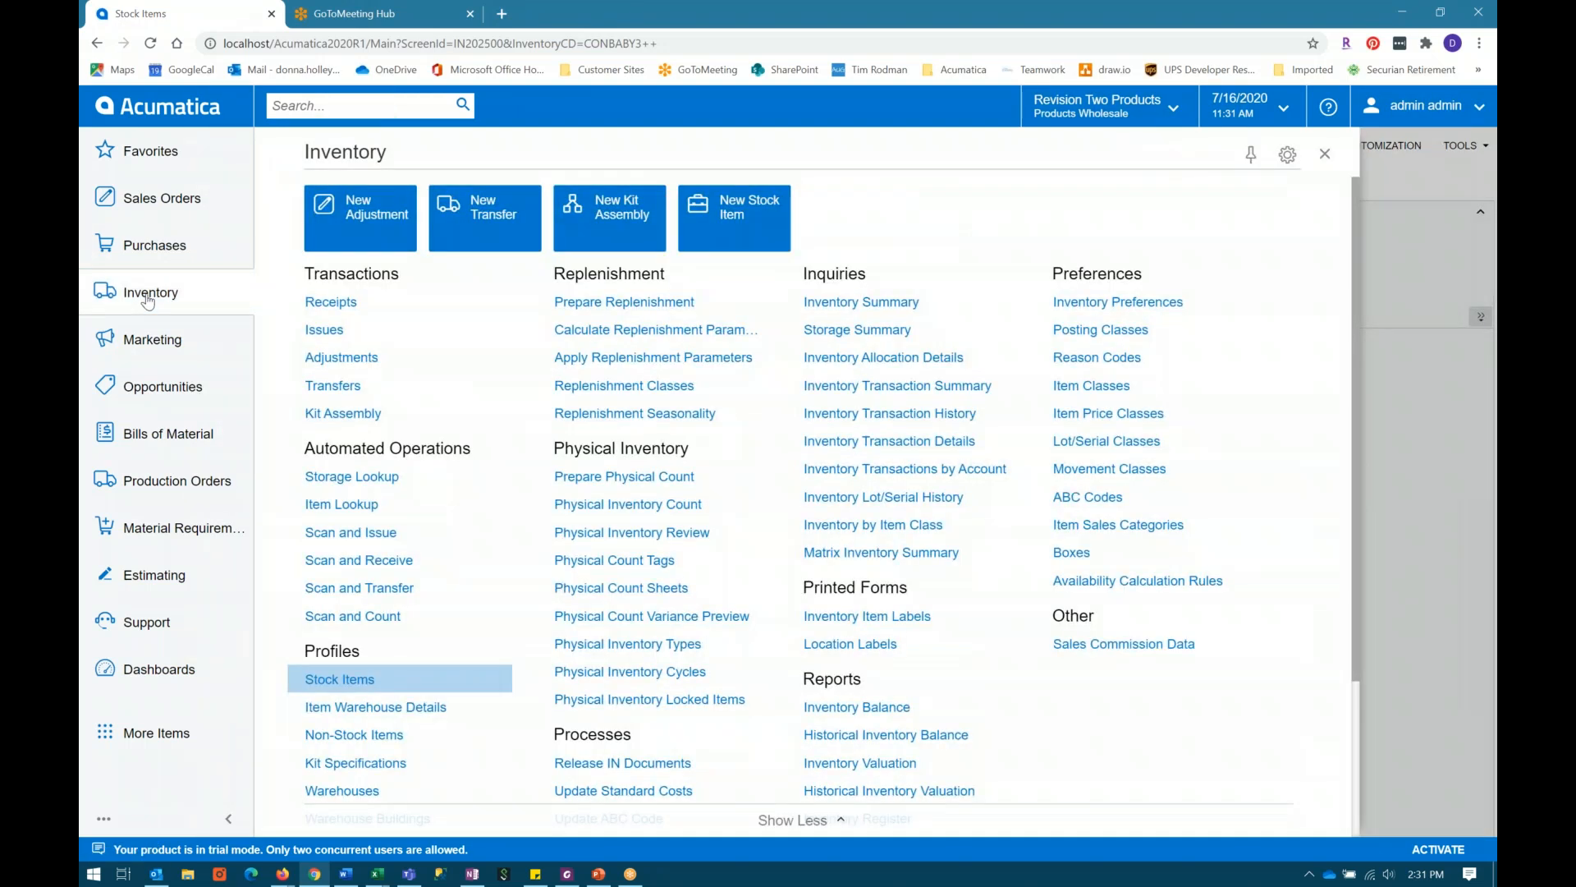
{"action": "left_click", "coordinate": [611, 304]}
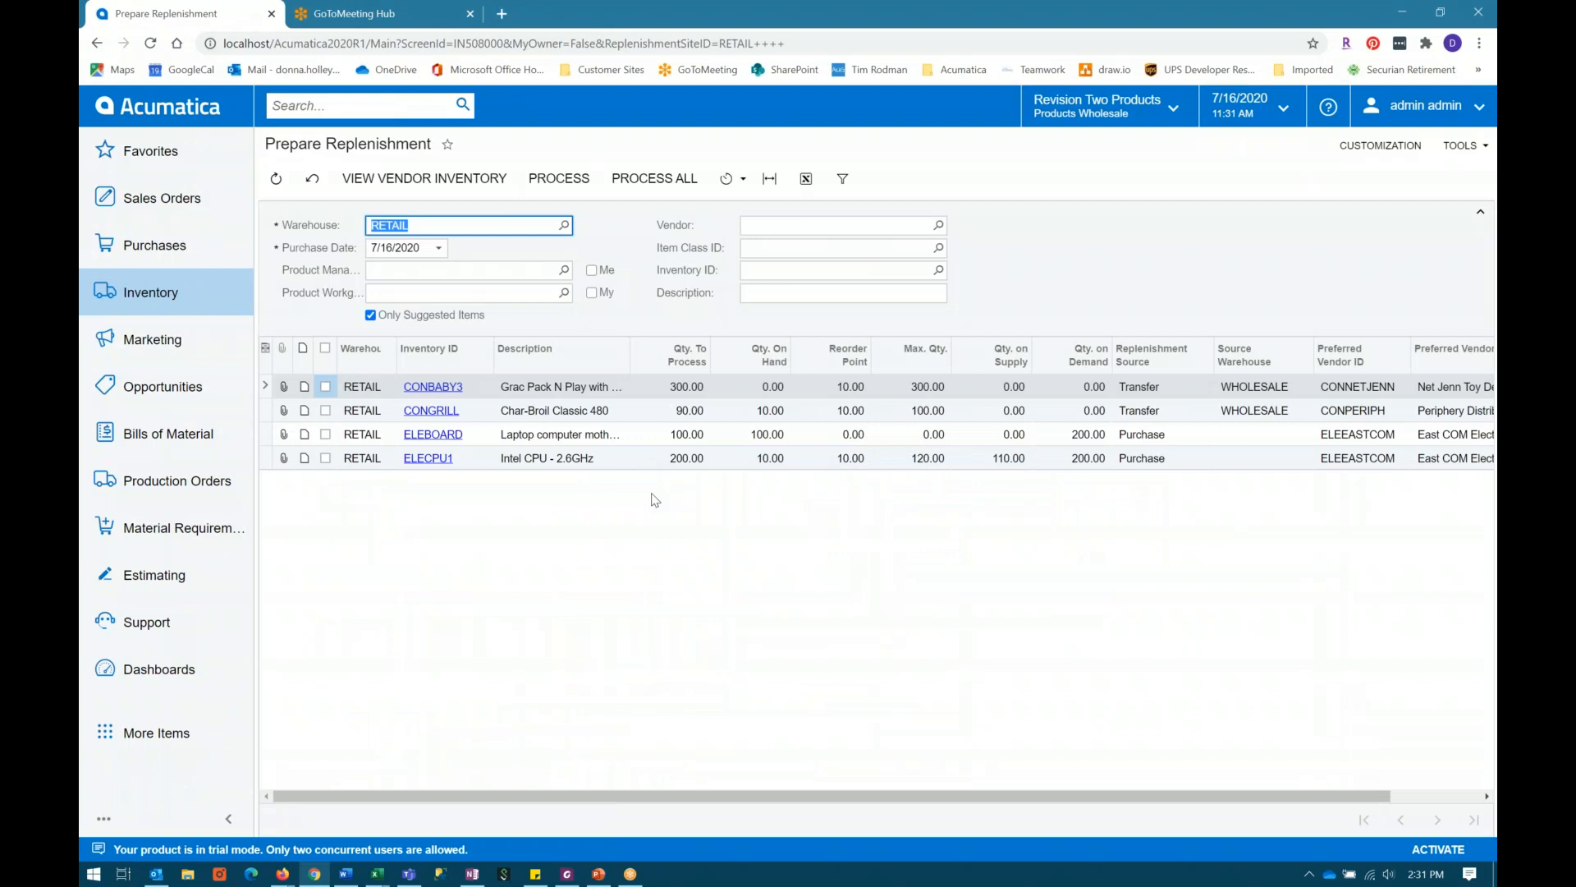
{"action": "left_click", "coordinate": [889, 529]}
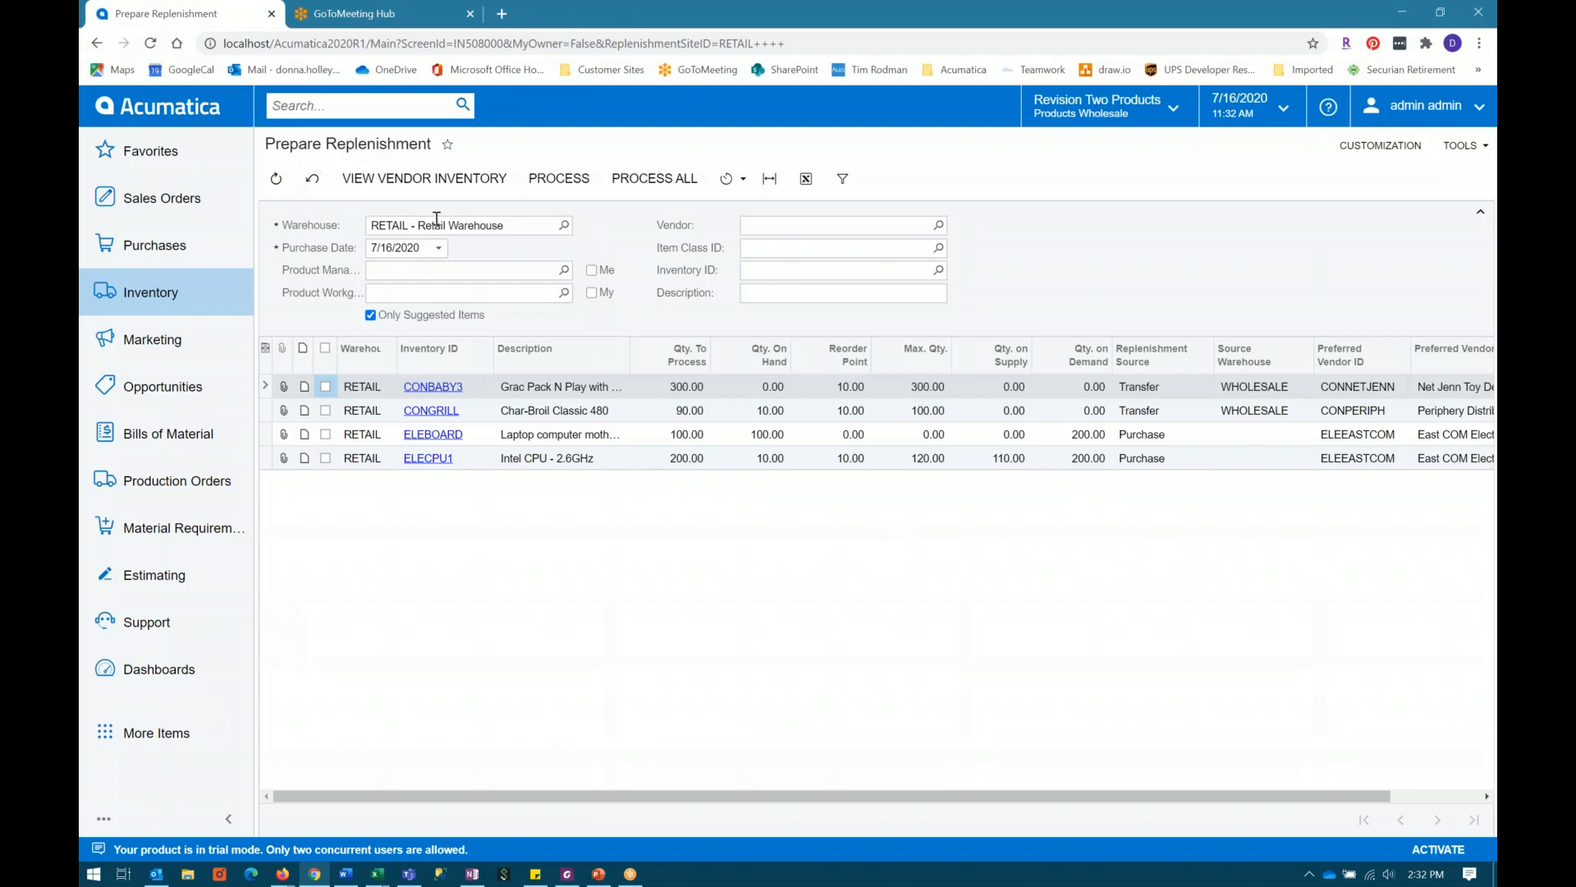
{"action": "left_click", "coordinate": [437, 223]}
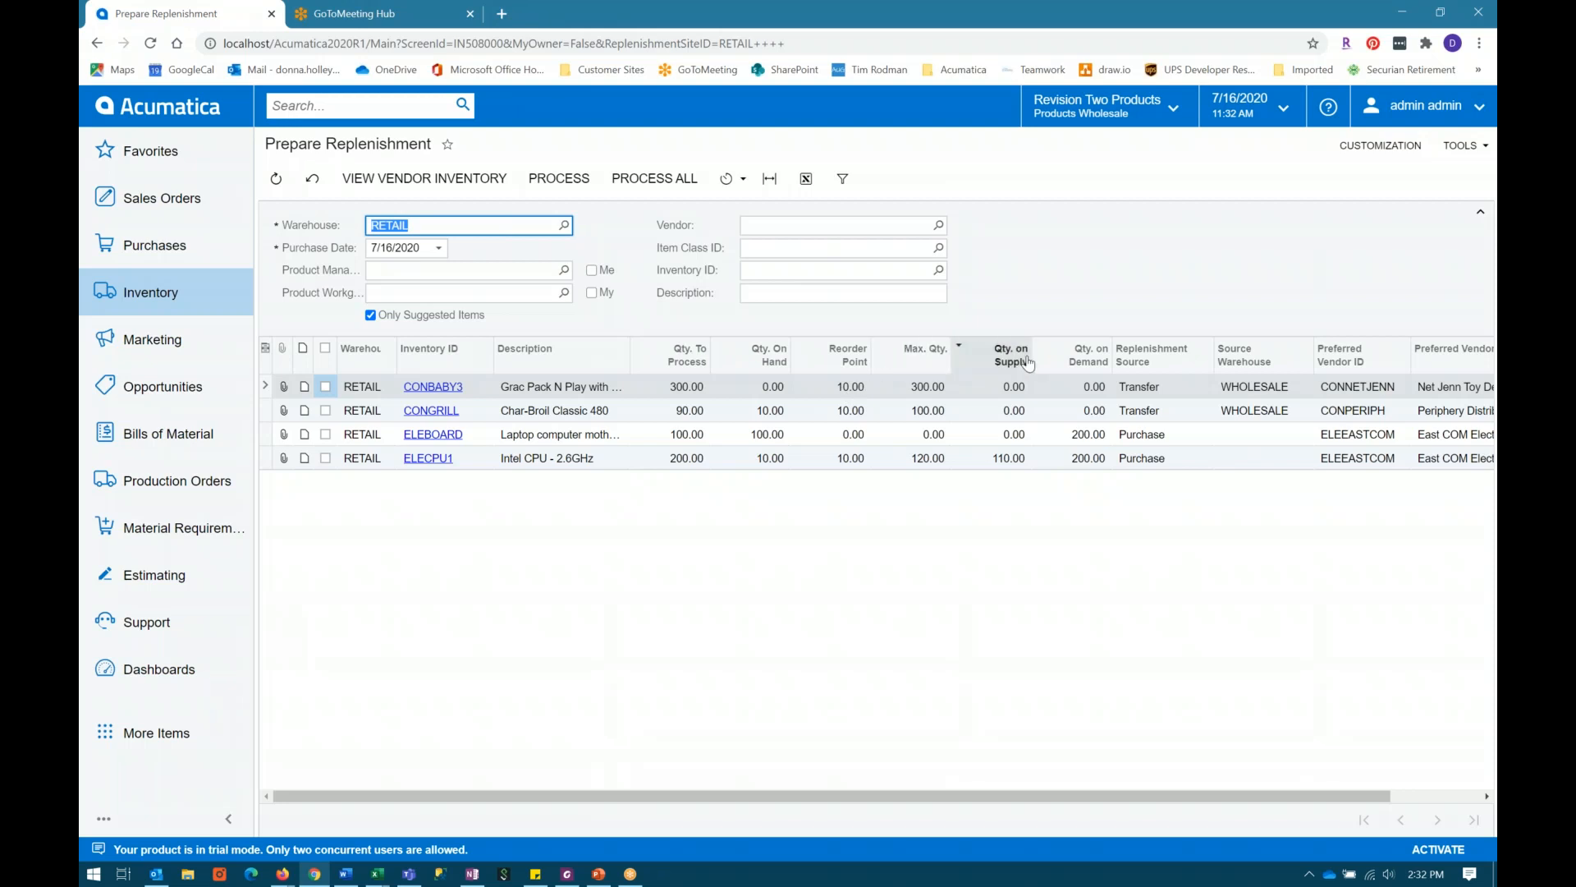
Step: Examine CONBABY3's maximum quantity, reorder point, quantity on hand and quantity to process in the replenishment list
{"action": "left_click", "coordinate": [922, 393]}
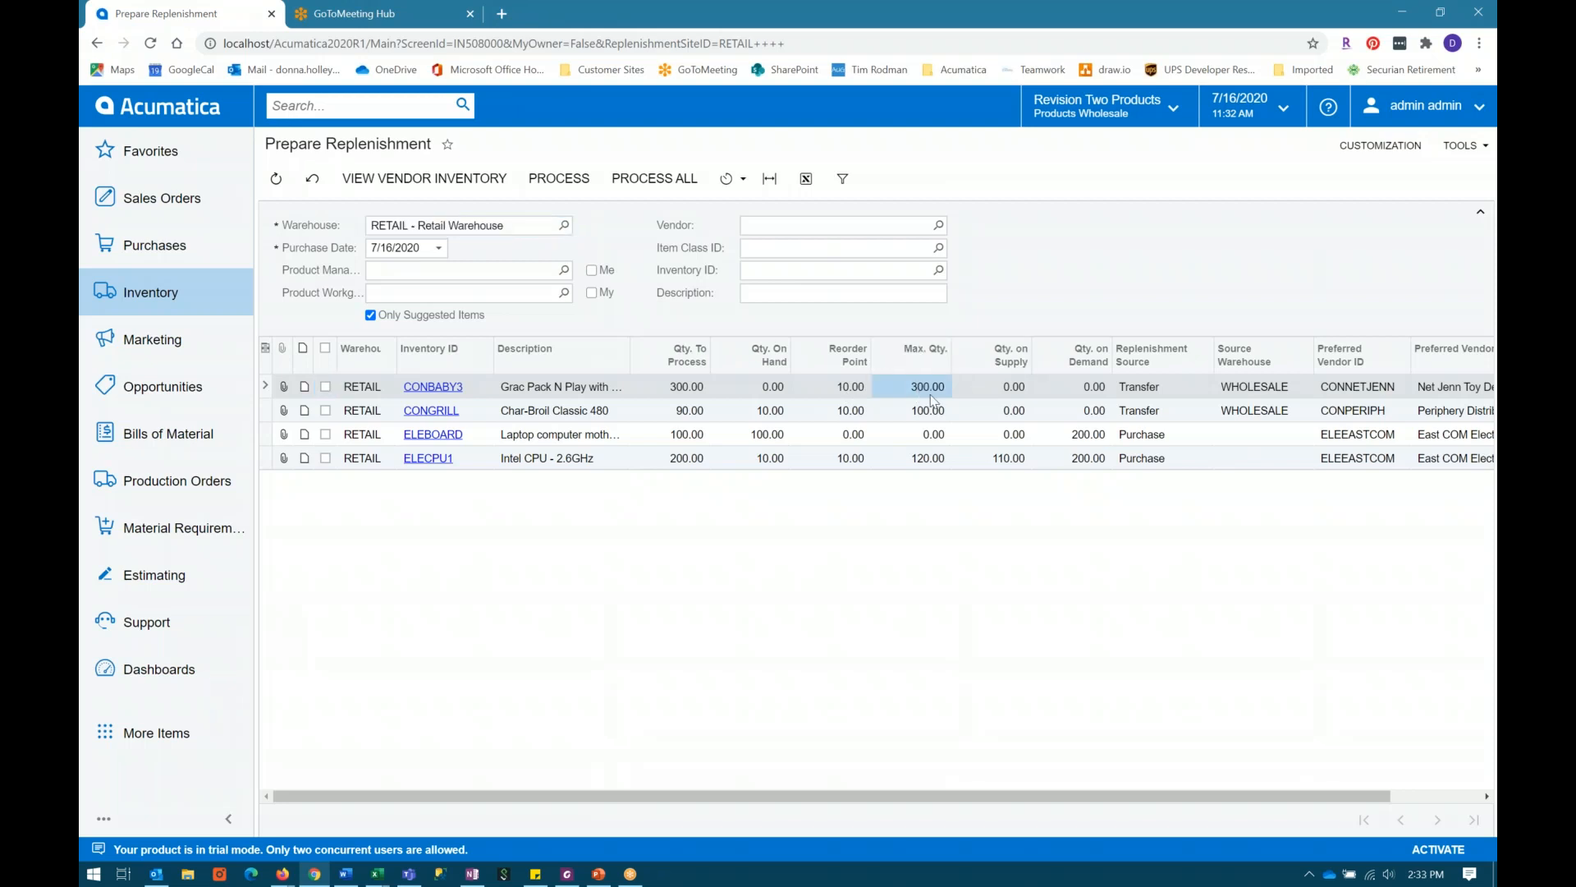
{"action": "left_click", "coordinate": [858, 395]}
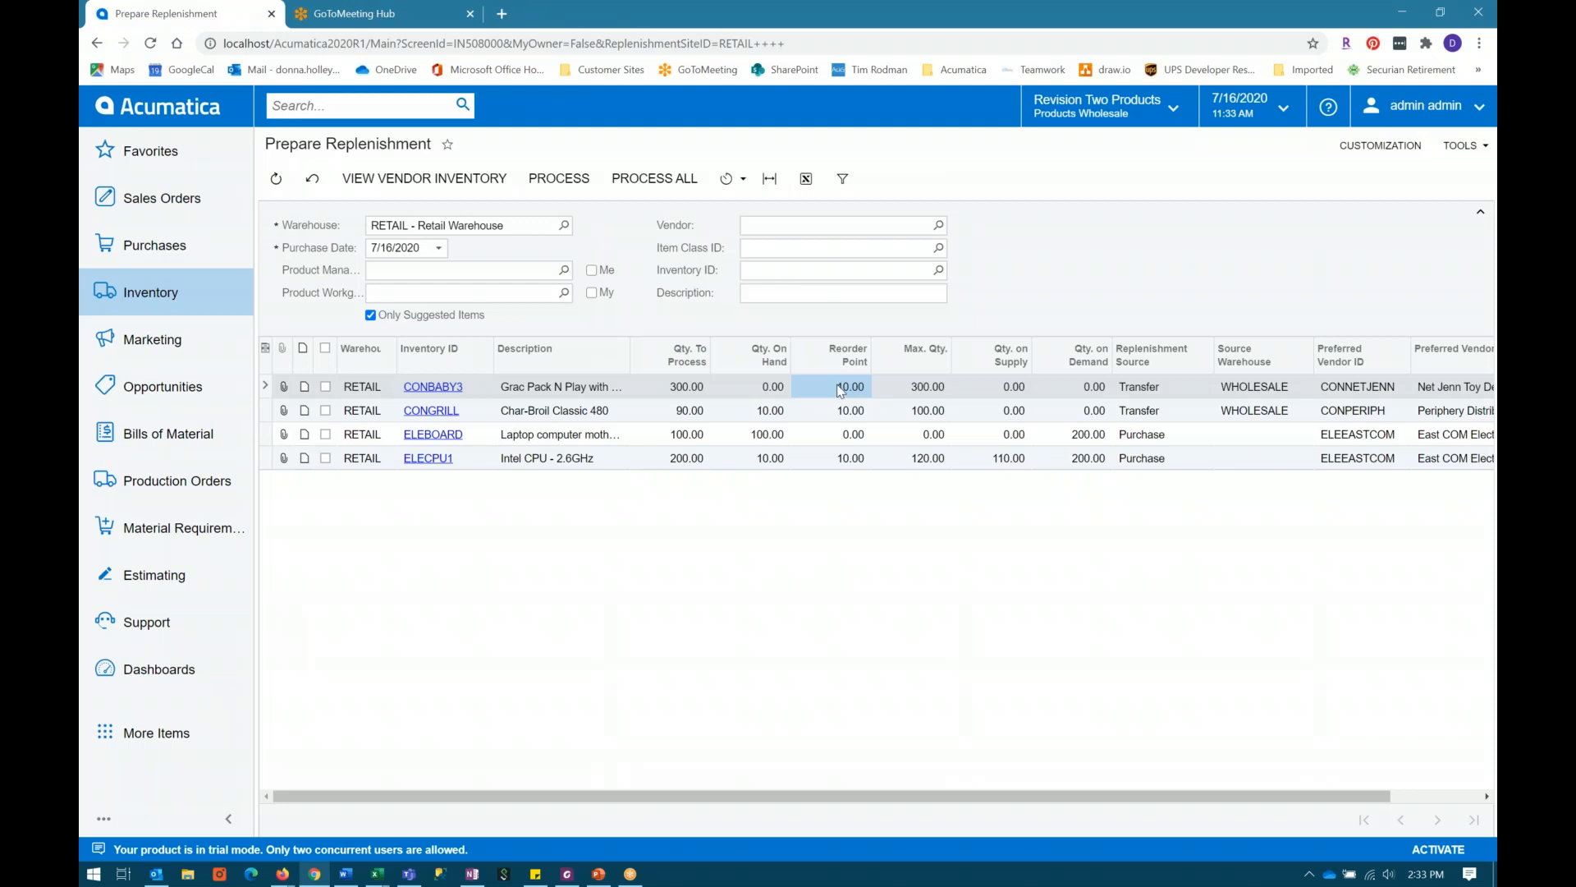
{"action": "left_click", "coordinate": [749, 389]}
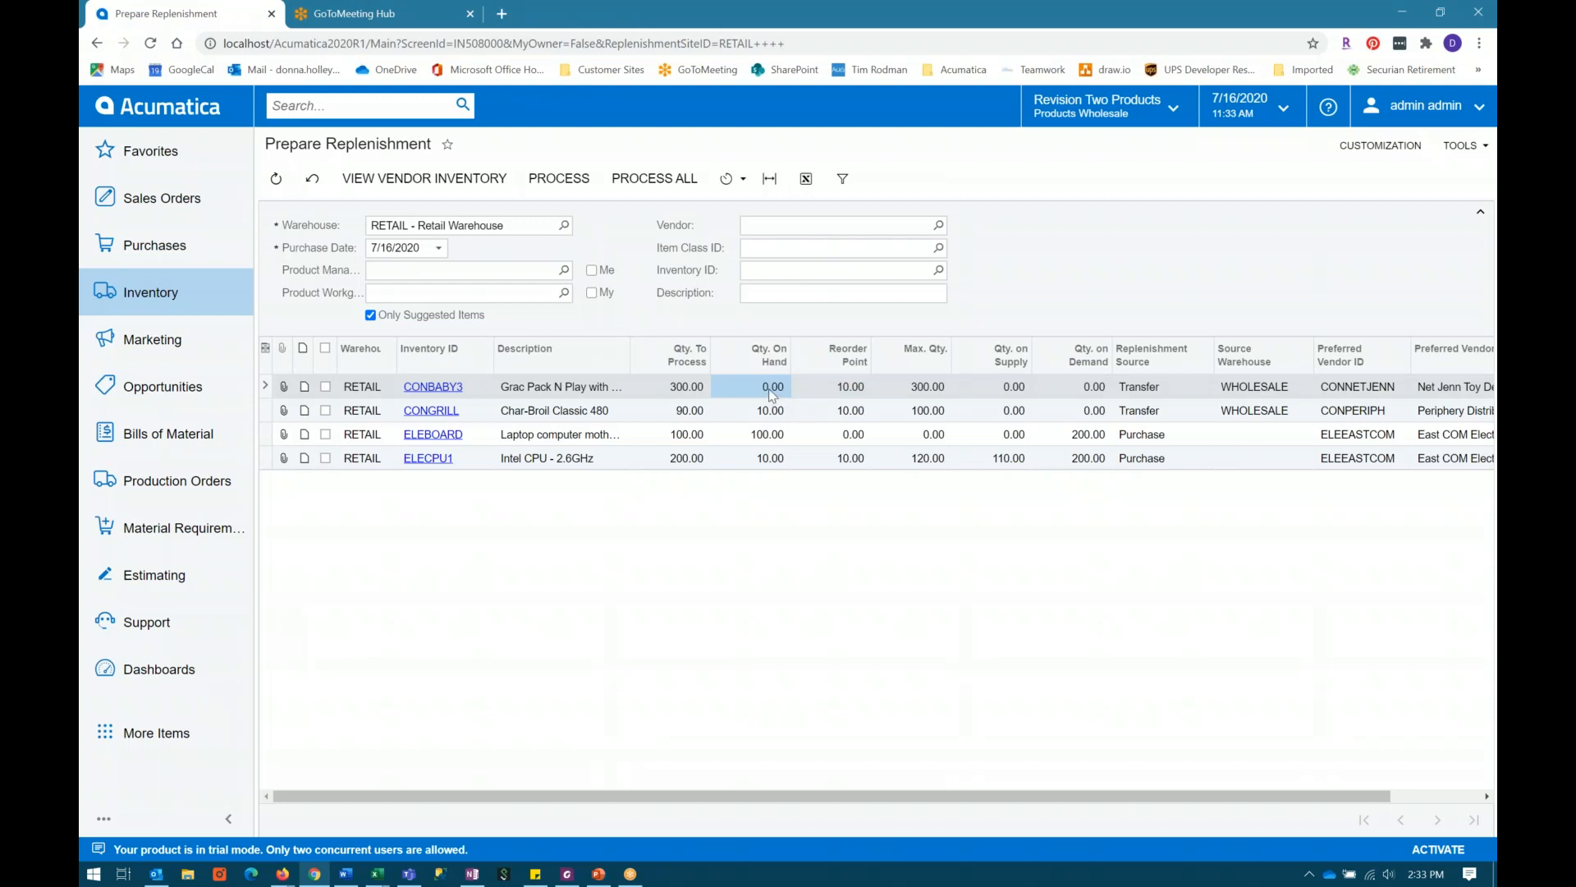
{"action": "left_click", "coordinate": [688, 387]}
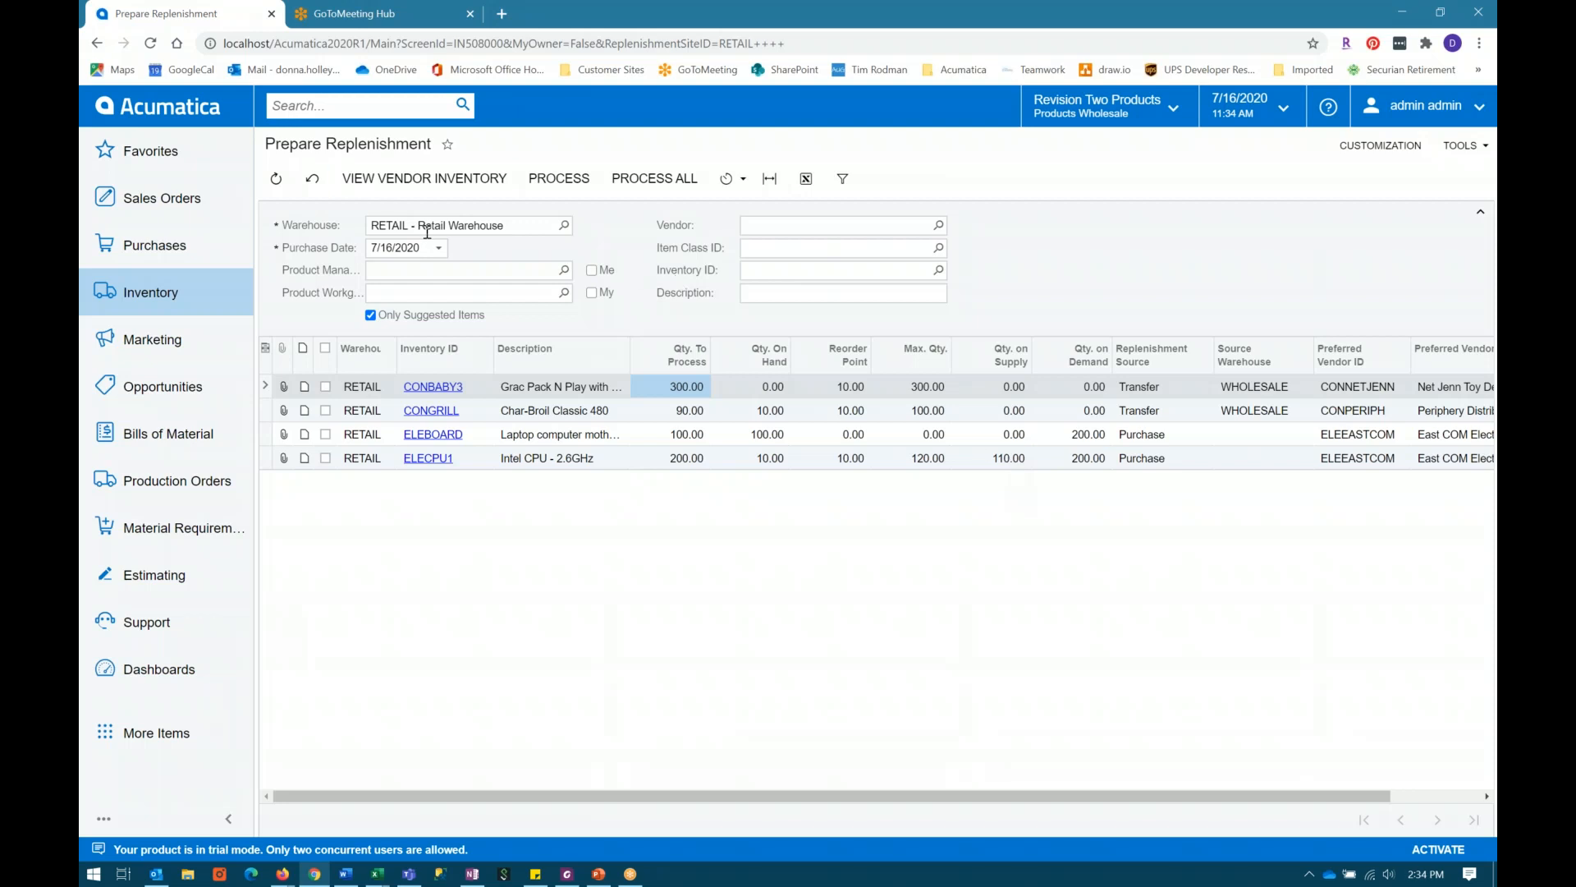
Step: Examine ELECPU1's demand, on-hand quantity, reorder point, maximum, supply and quantity to process in the replenishment list
{"action": "left_click", "coordinate": [1098, 462]}
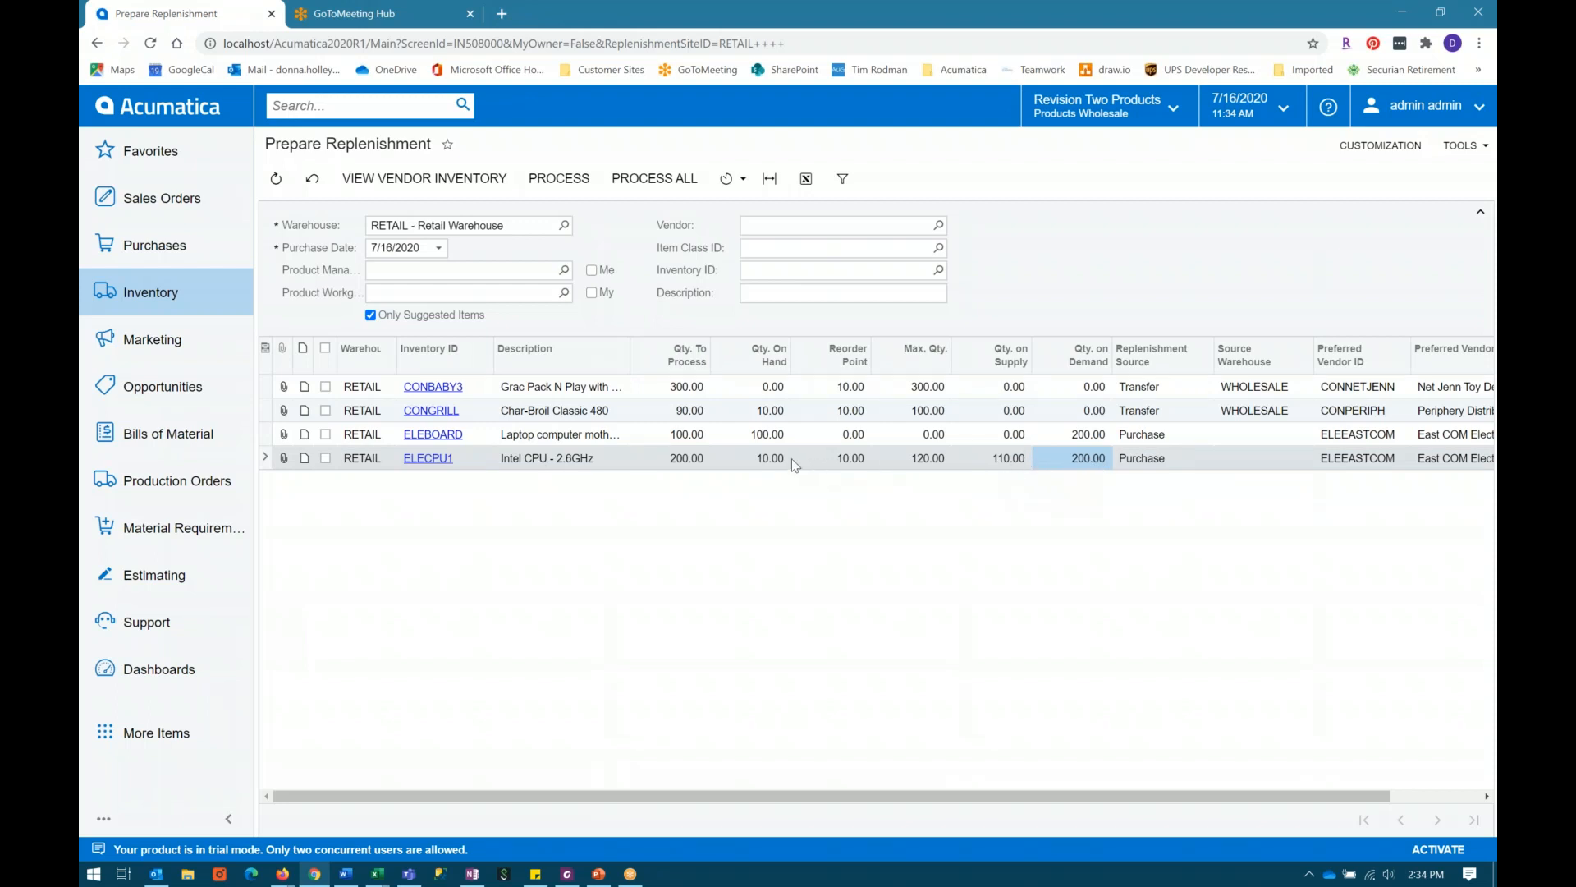
{"action": "left_click", "coordinate": [768, 461]}
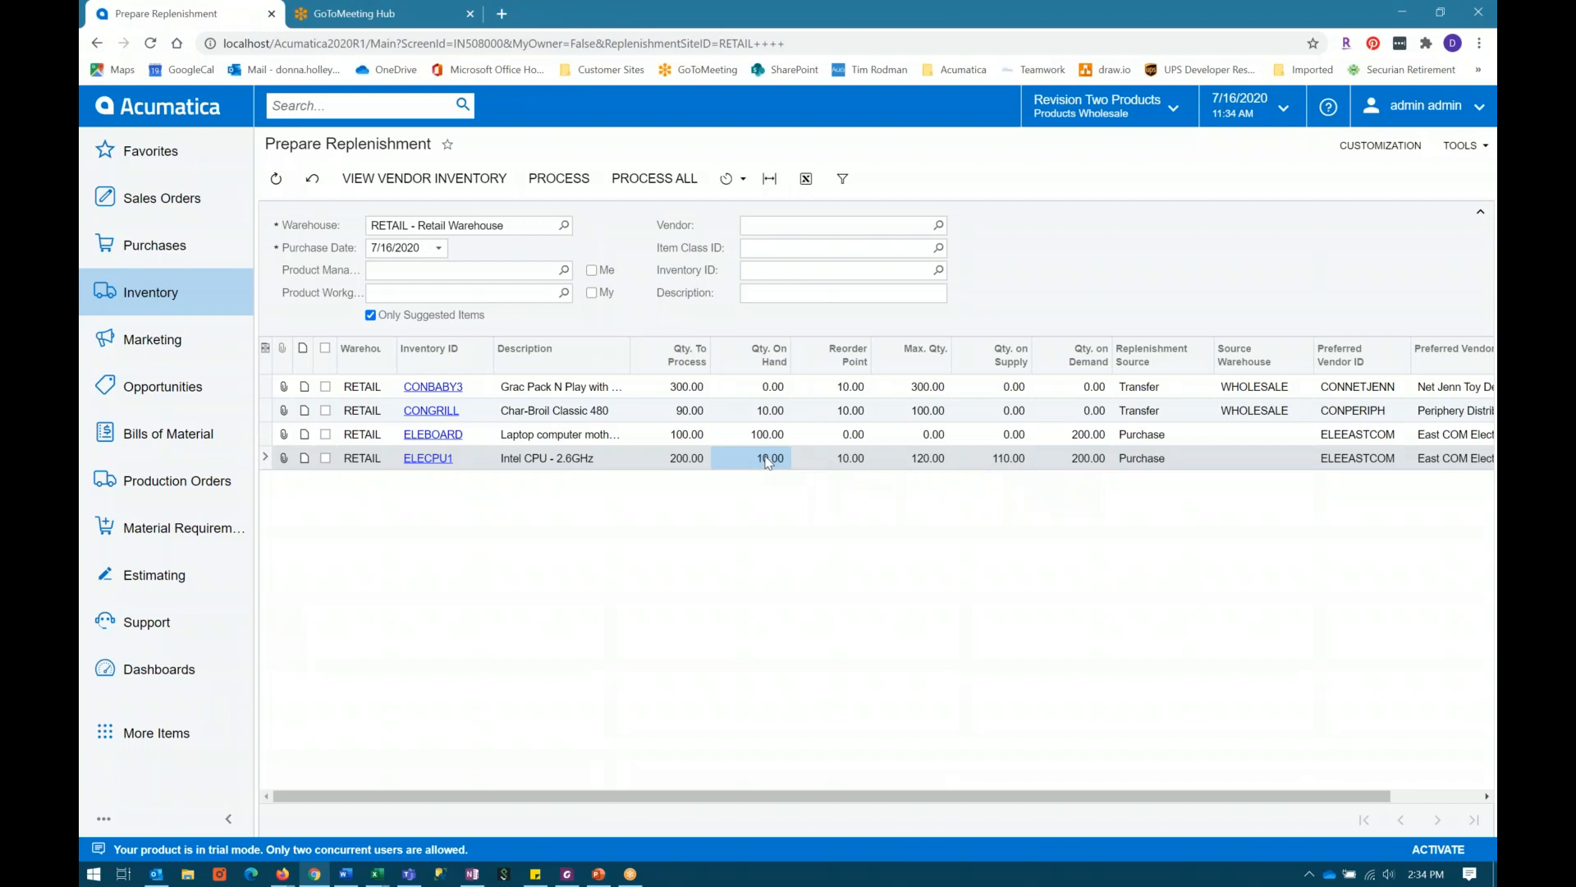
{"action": "left_click", "coordinate": [849, 460]}
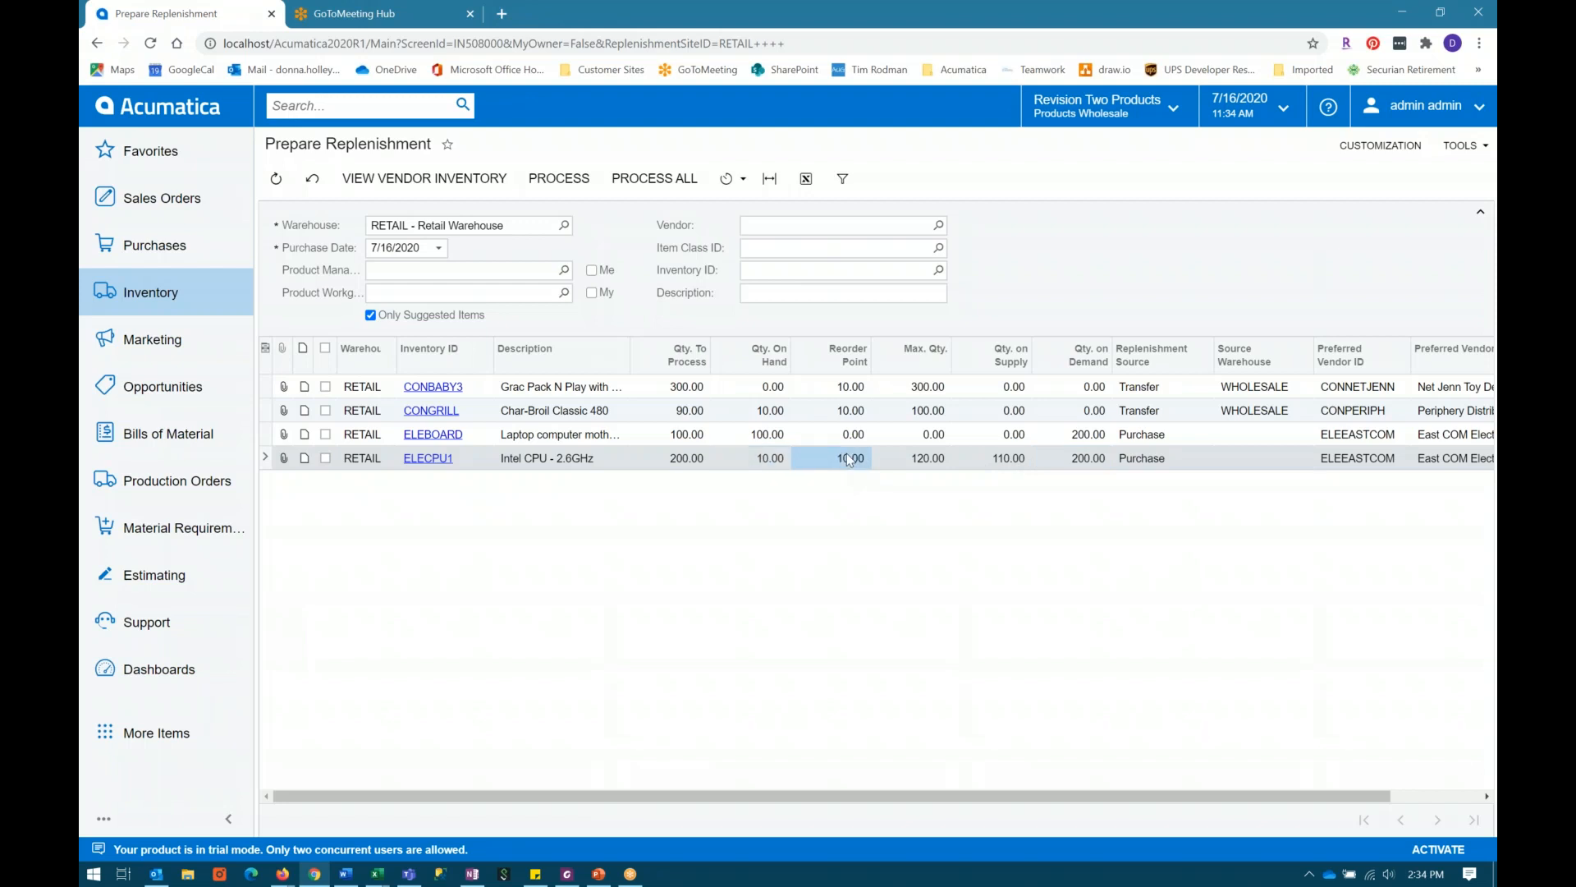
{"action": "left_click", "coordinate": [929, 458]}
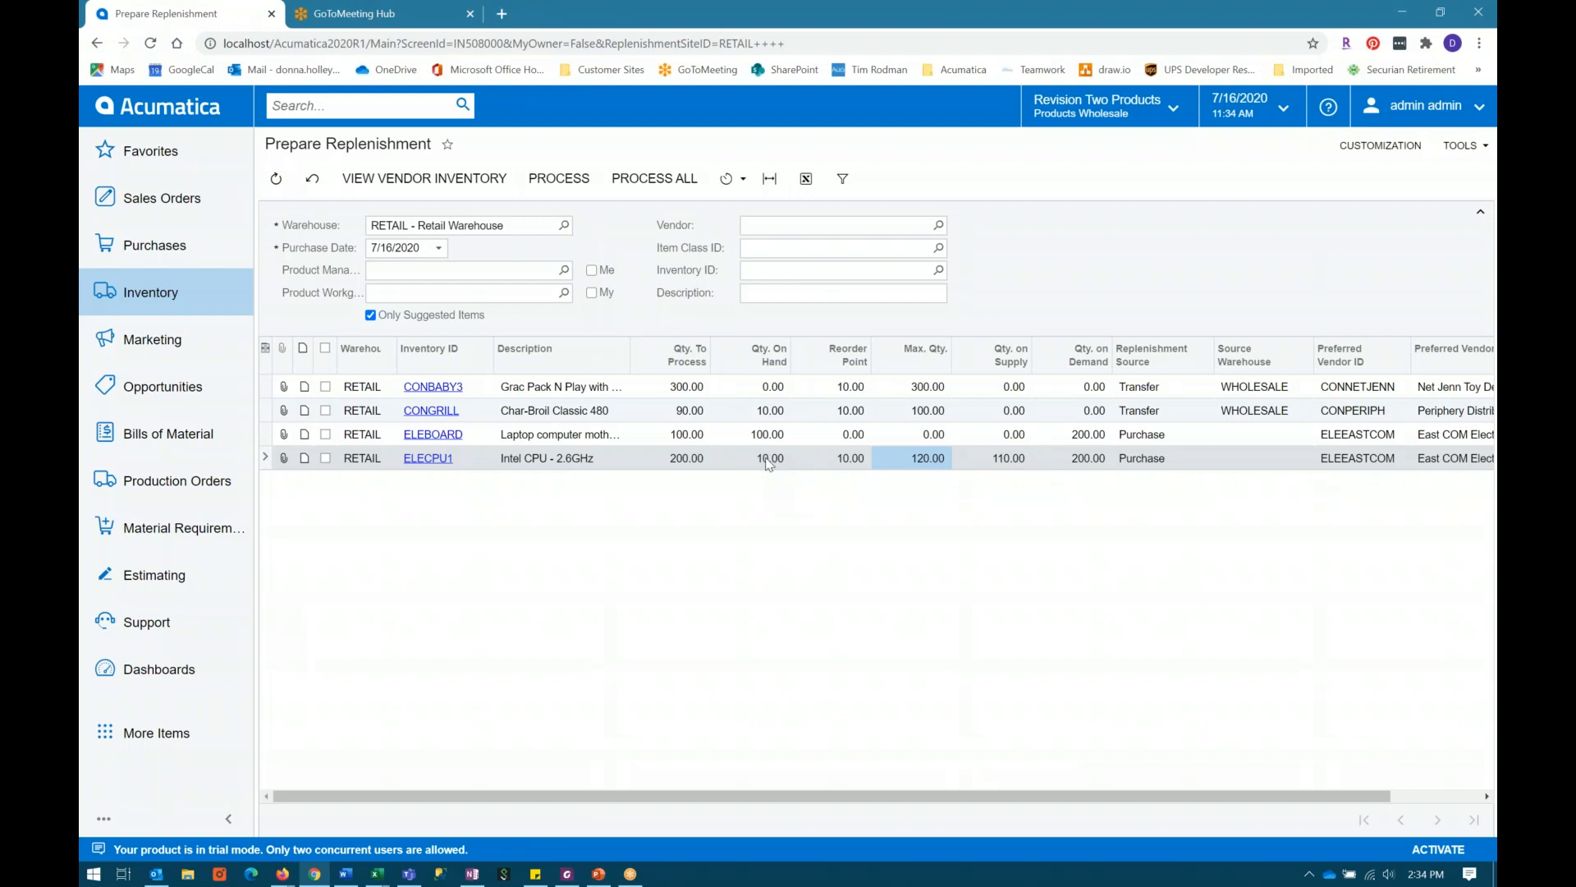
{"action": "left_click", "coordinate": [1010, 466]}
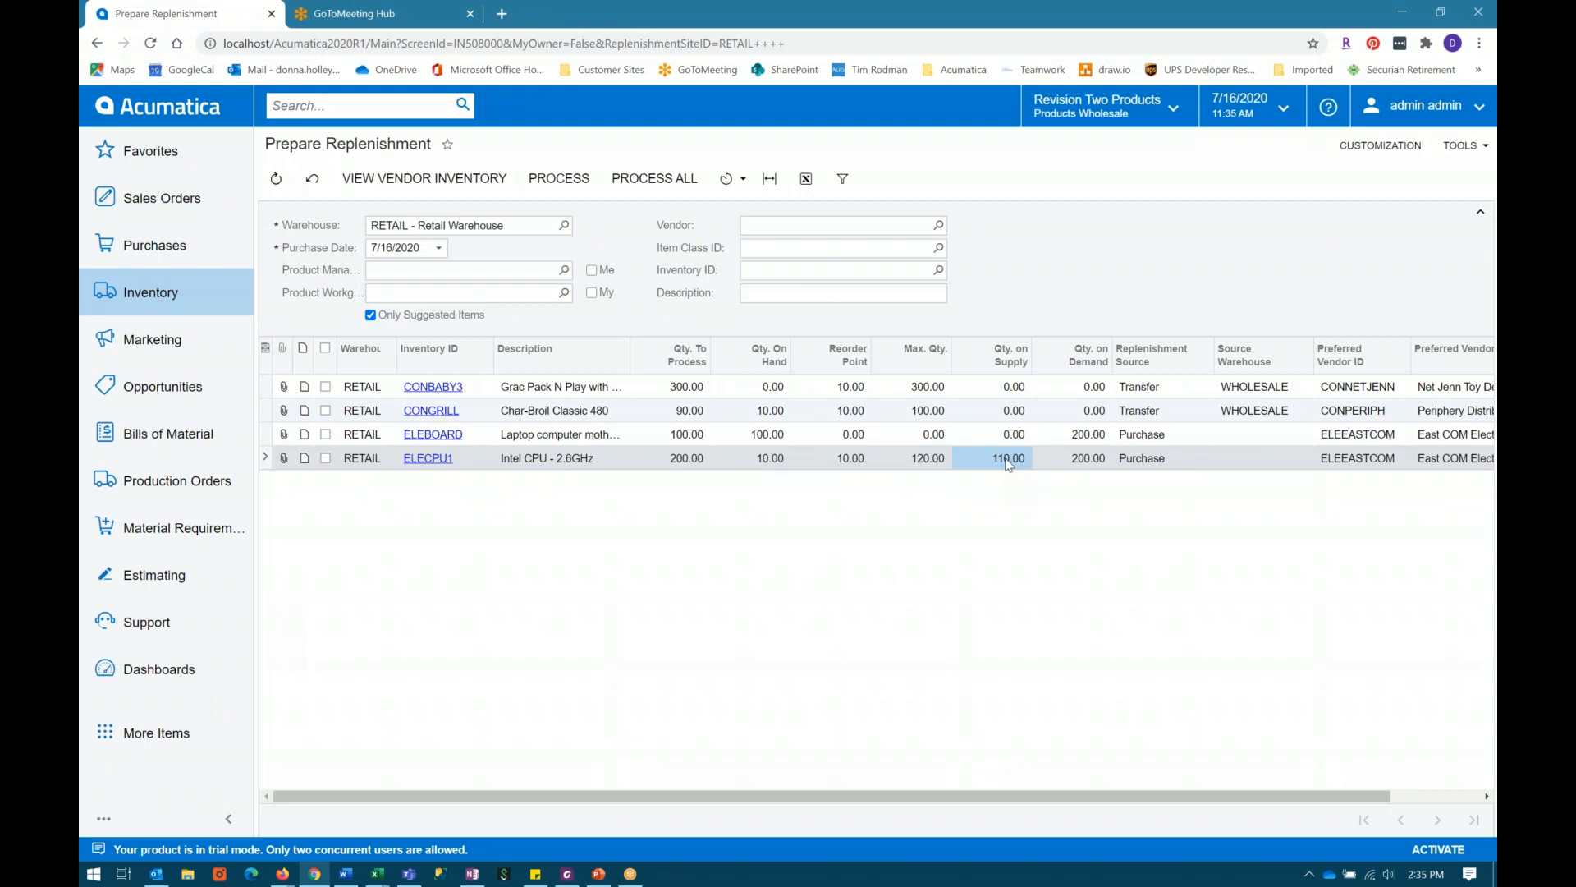
{"action": "left_click", "coordinate": [926, 462]}
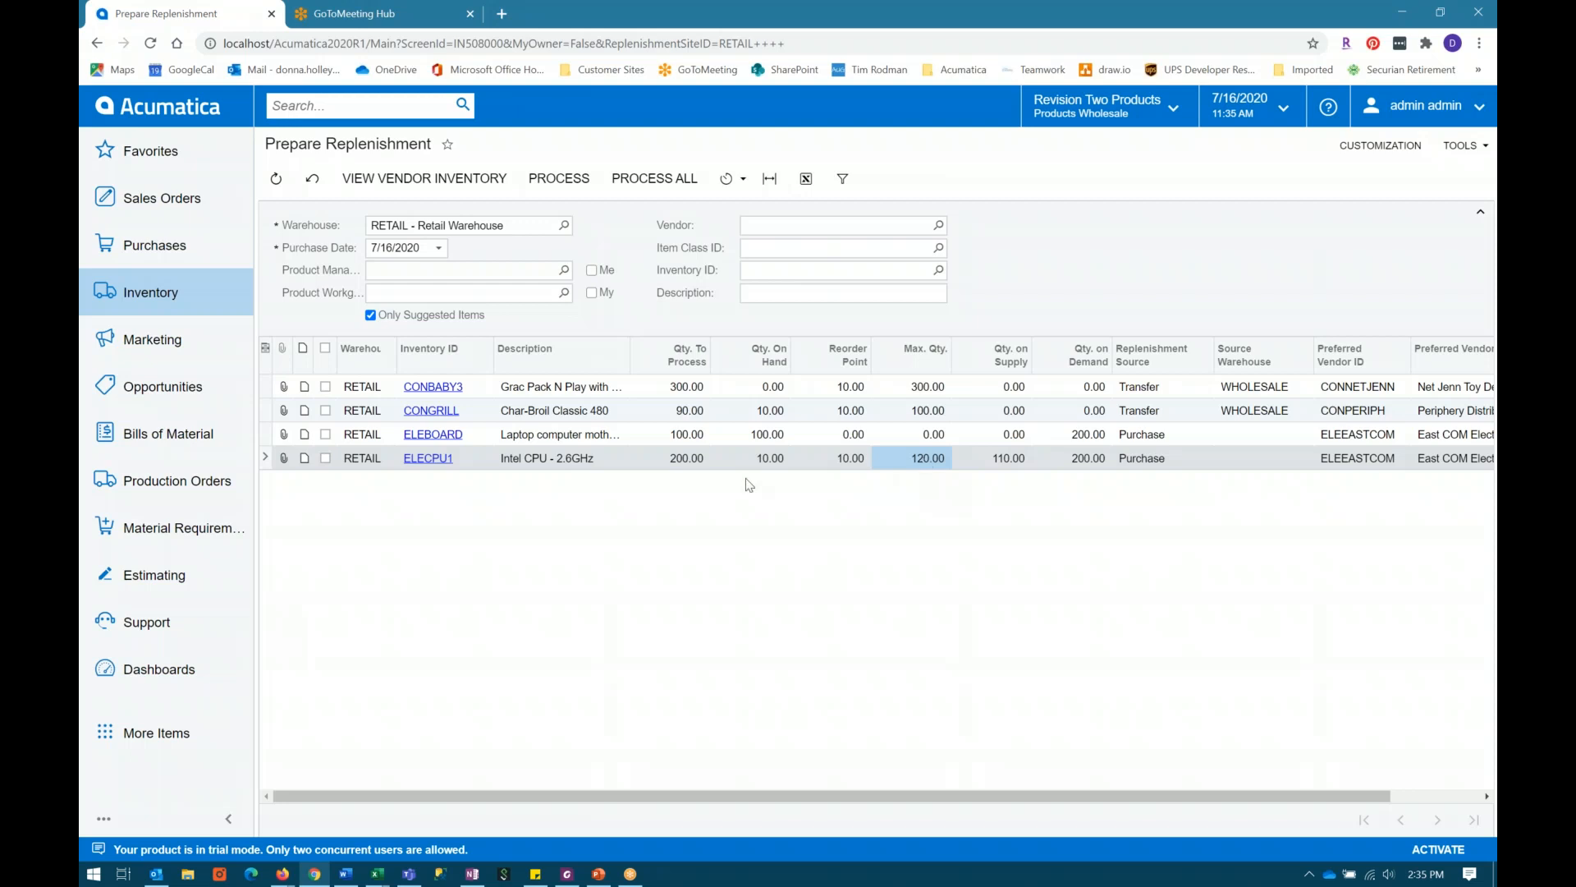
{"action": "left_click", "coordinate": [688, 462]}
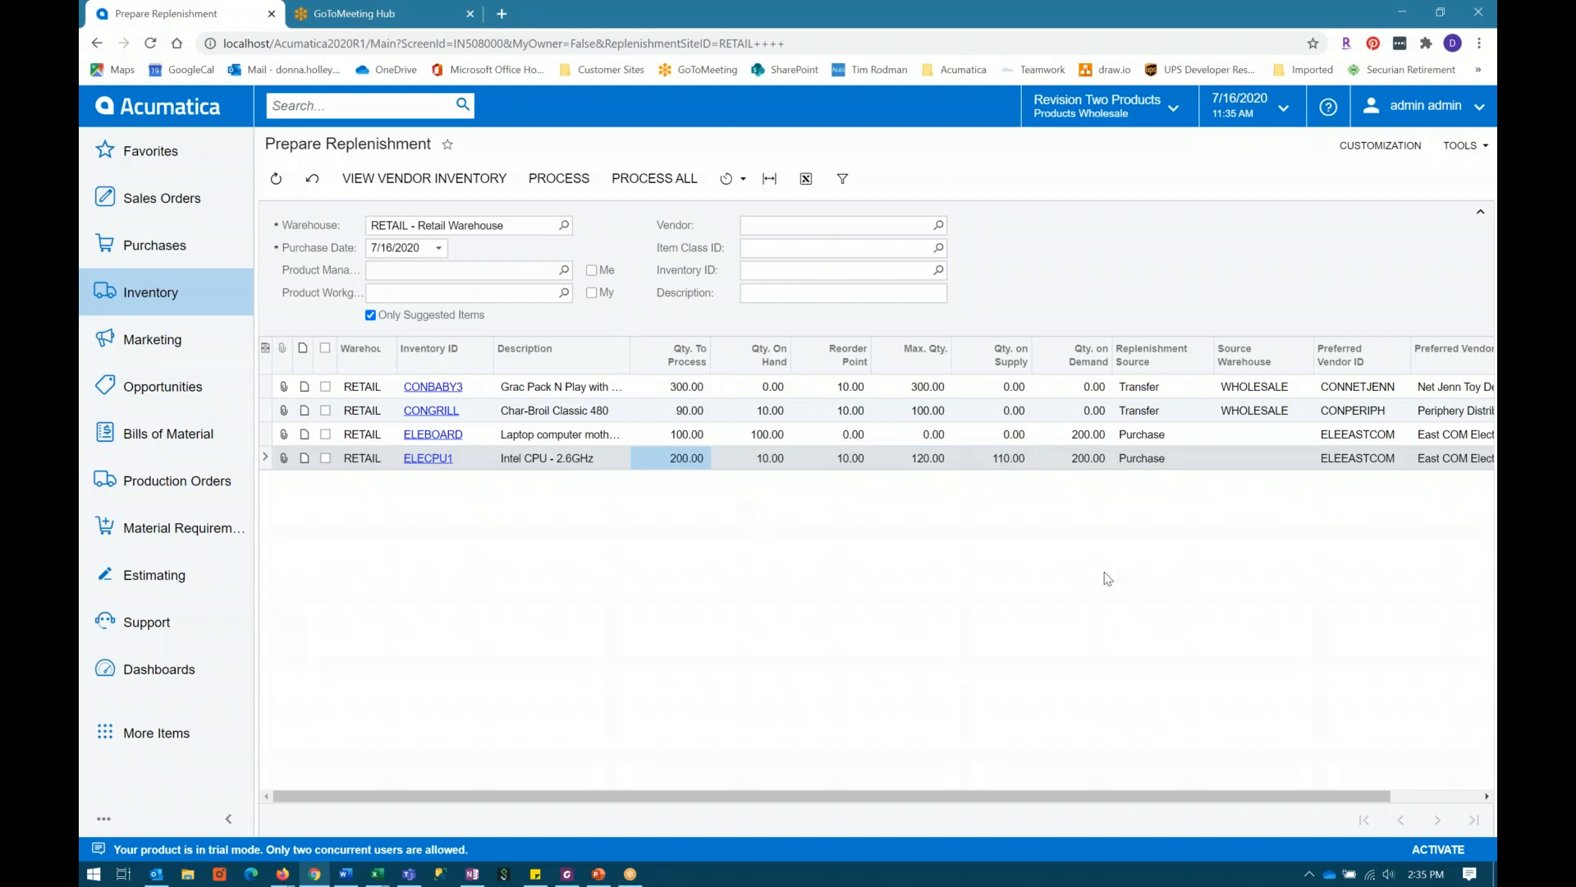
{"action": "left_click", "coordinate": [1092, 459]}
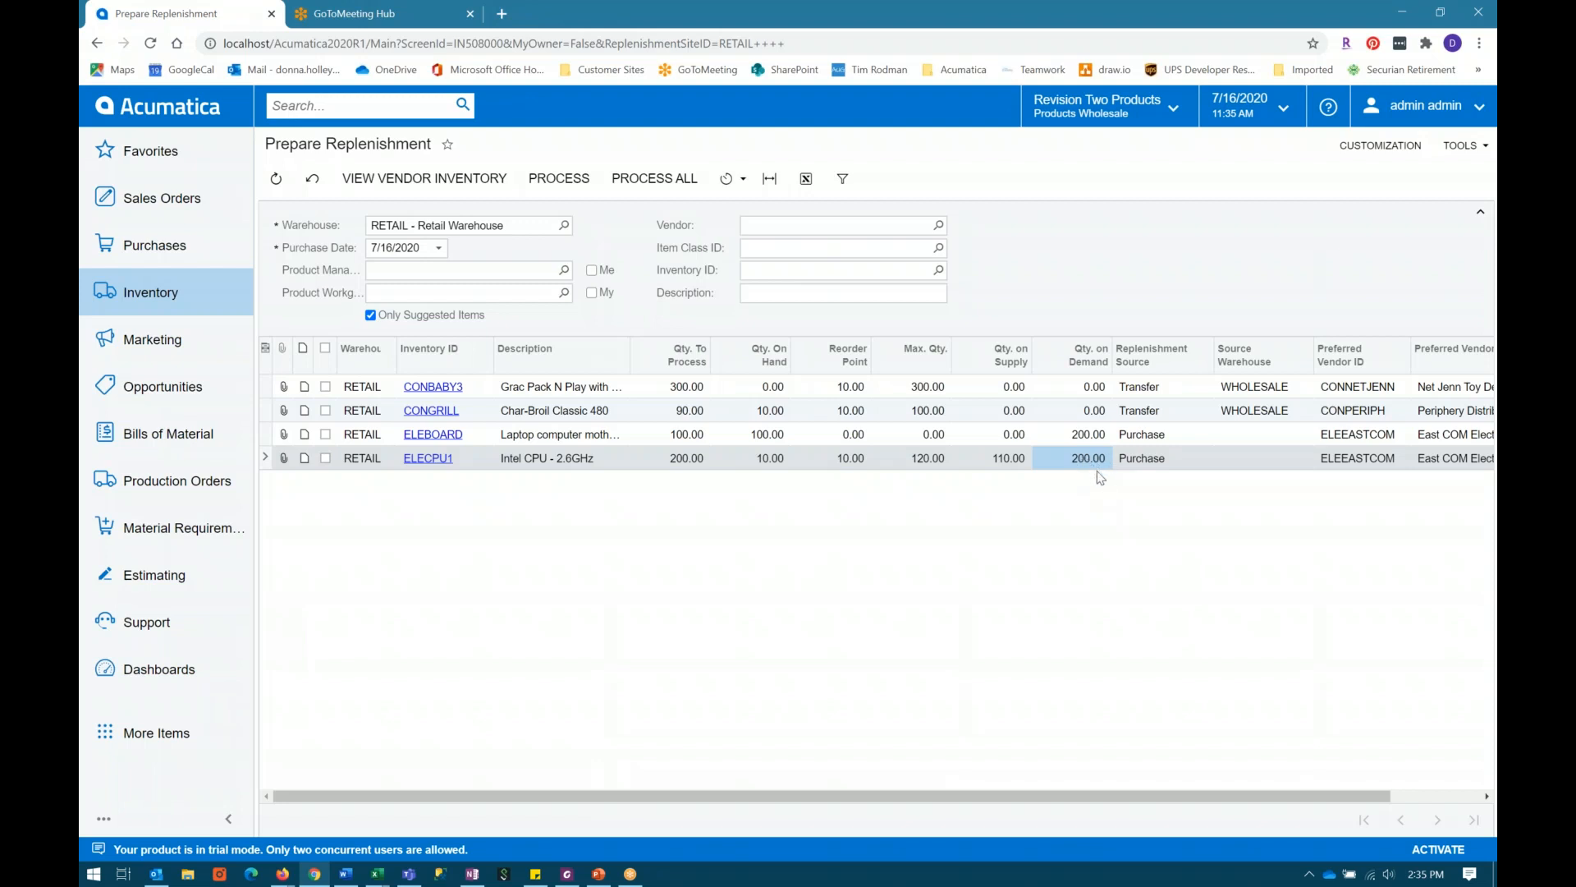
{"action": "left_click", "coordinate": [927, 463]}
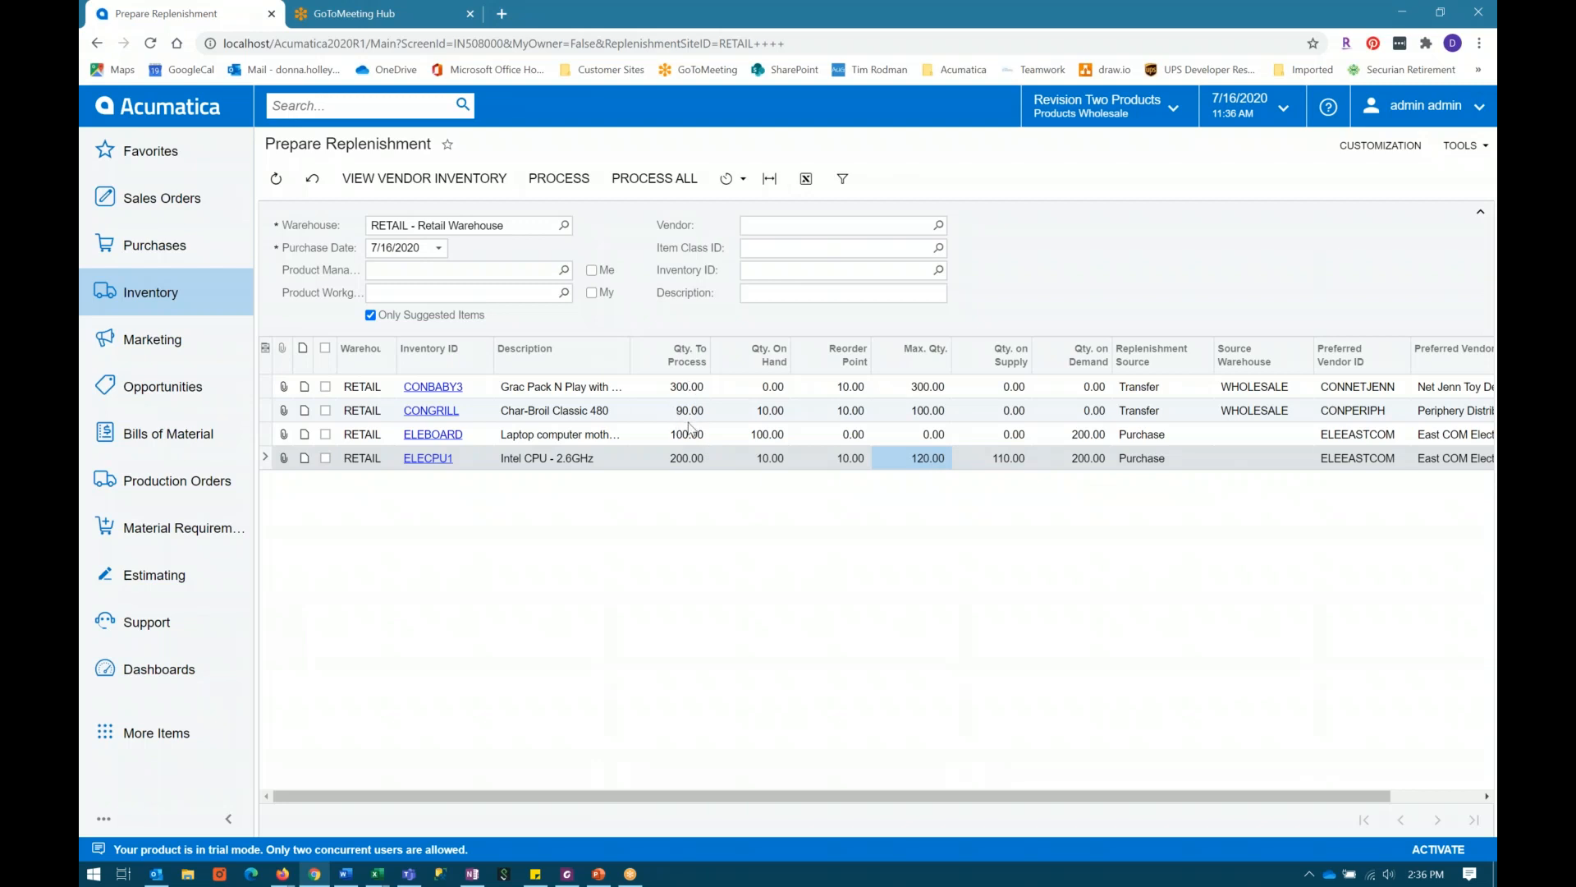
Step: Check CONBABY3's transfer source and source warehouse against the replenishment settings in its RETAIL warehouse details, then close the item windows
{"action": "left_click", "coordinate": [1163, 387]}
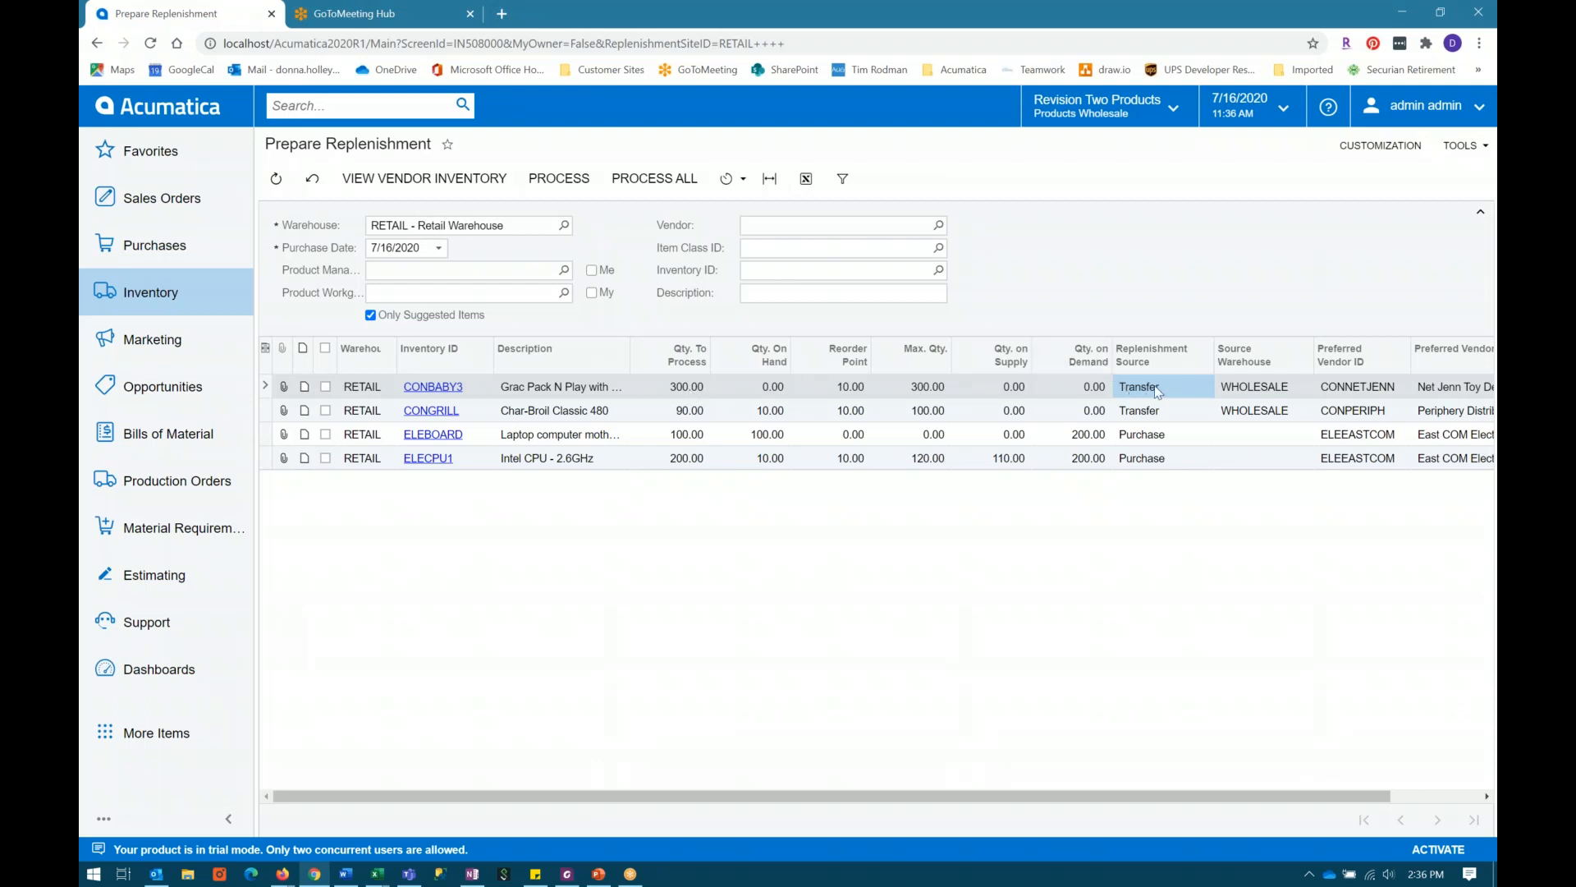
{"action": "left_click", "coordinate": [1269, 392]}
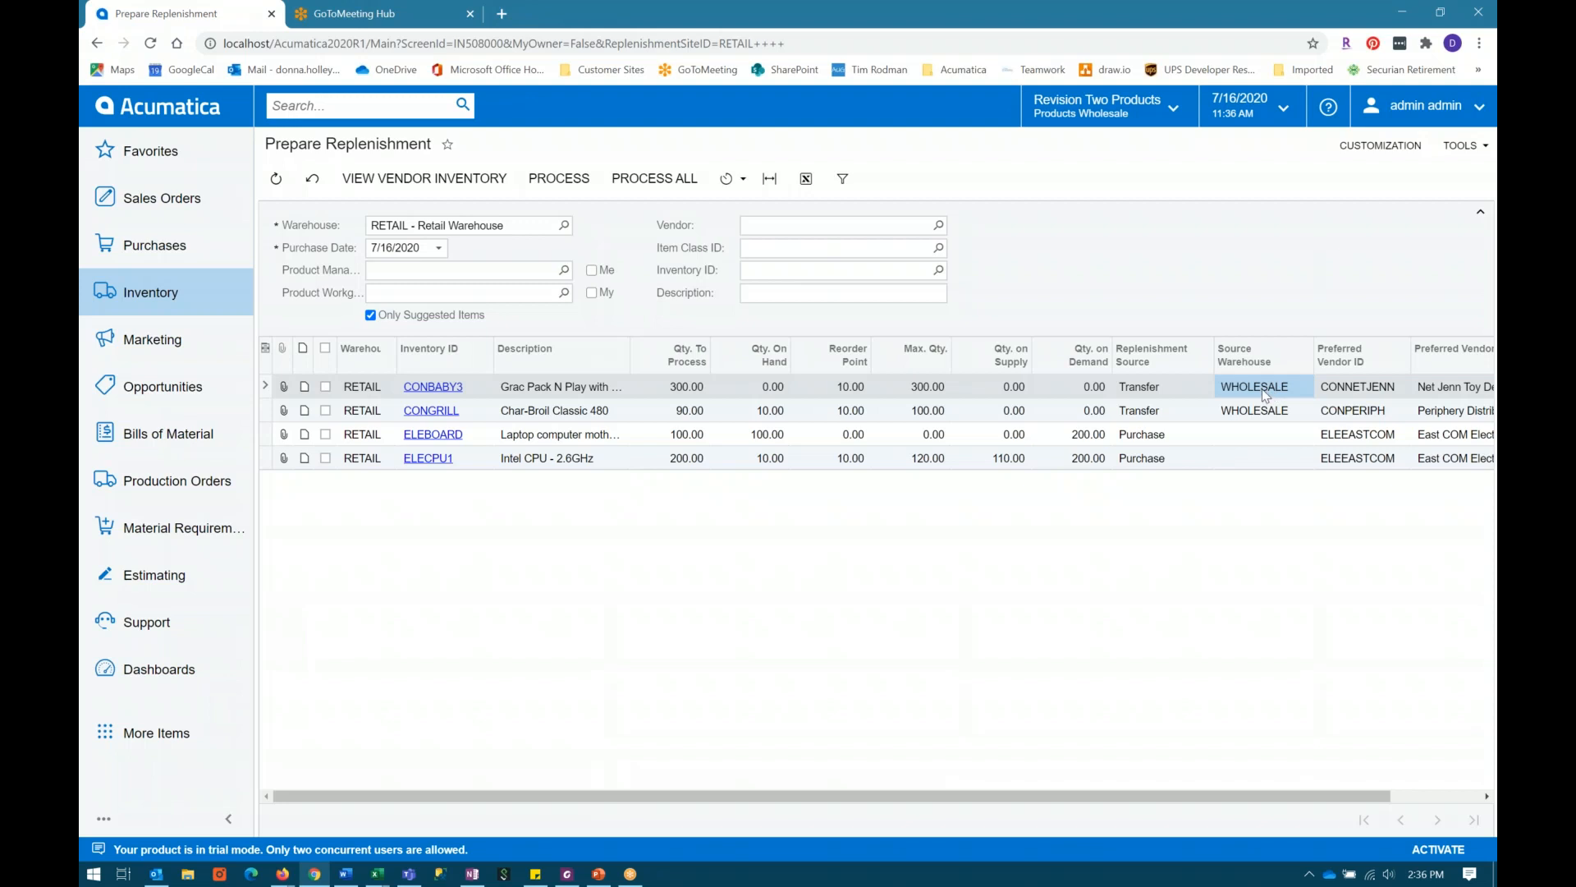
{"action": "left_click", "coordinate": [442, 387]}
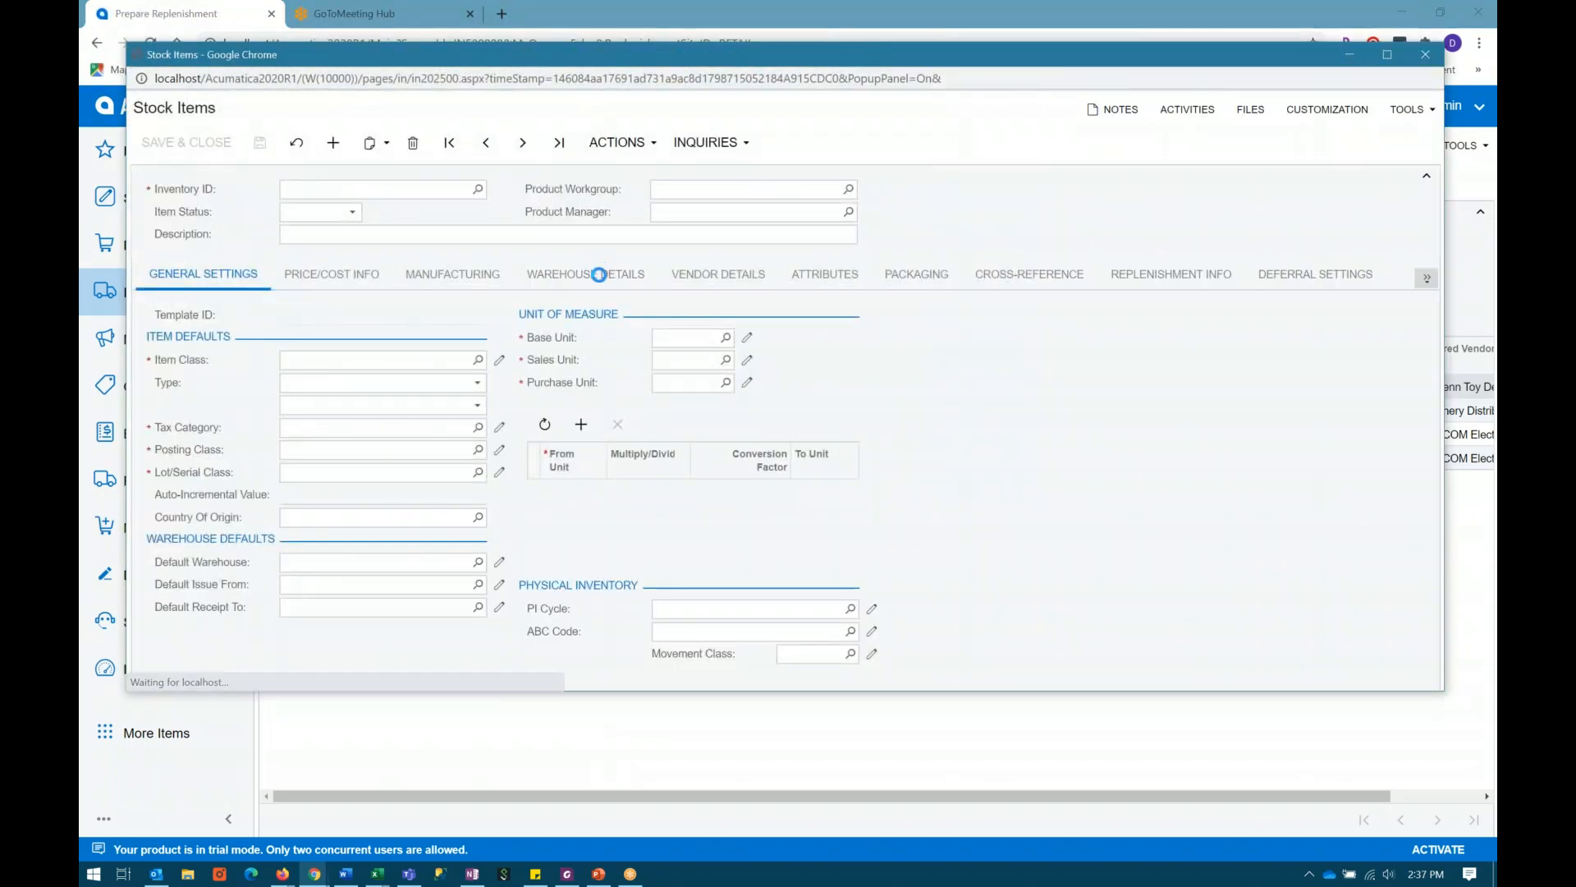
{"action": "left_click", "coordinate": [598, 276]}
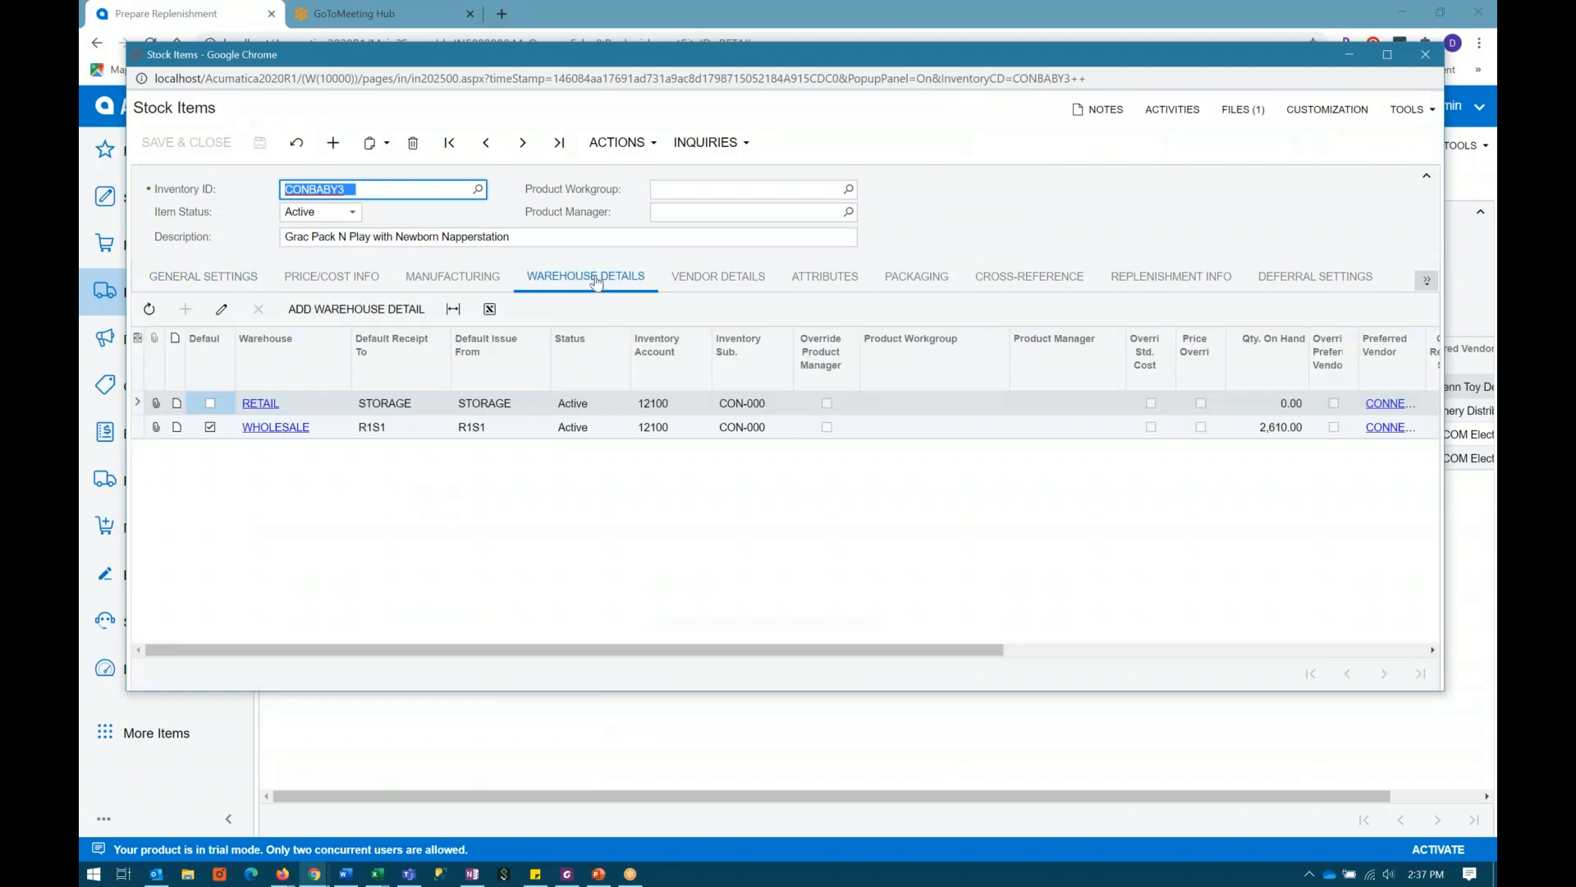
{"action": "left_click", "coordinate": [258, 404]}
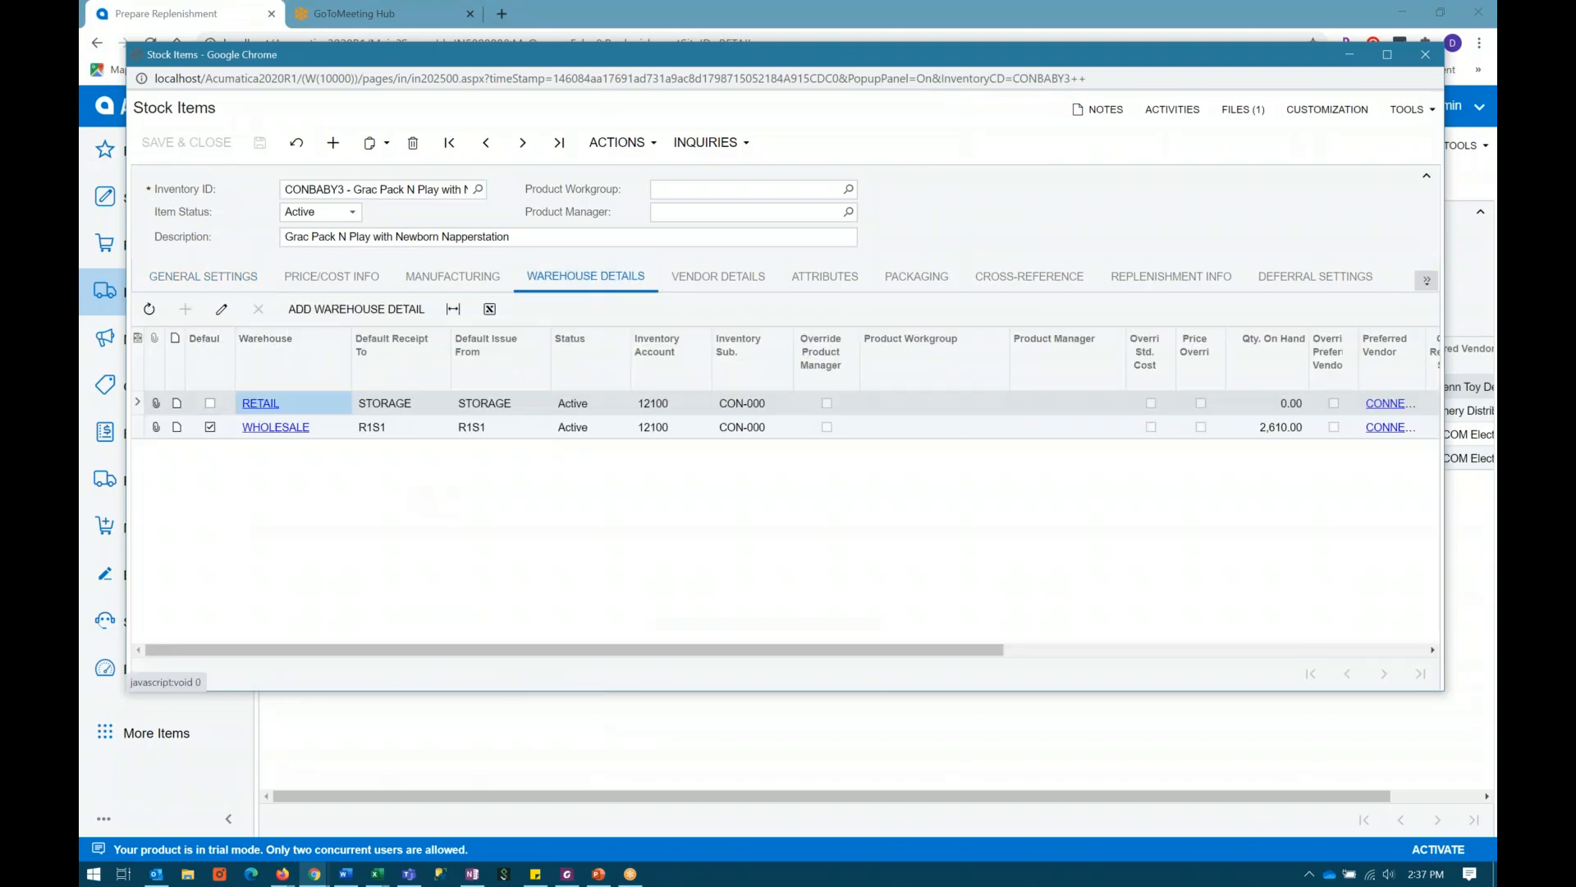
{"action": "left_click", "coordinate": [367, 309]}
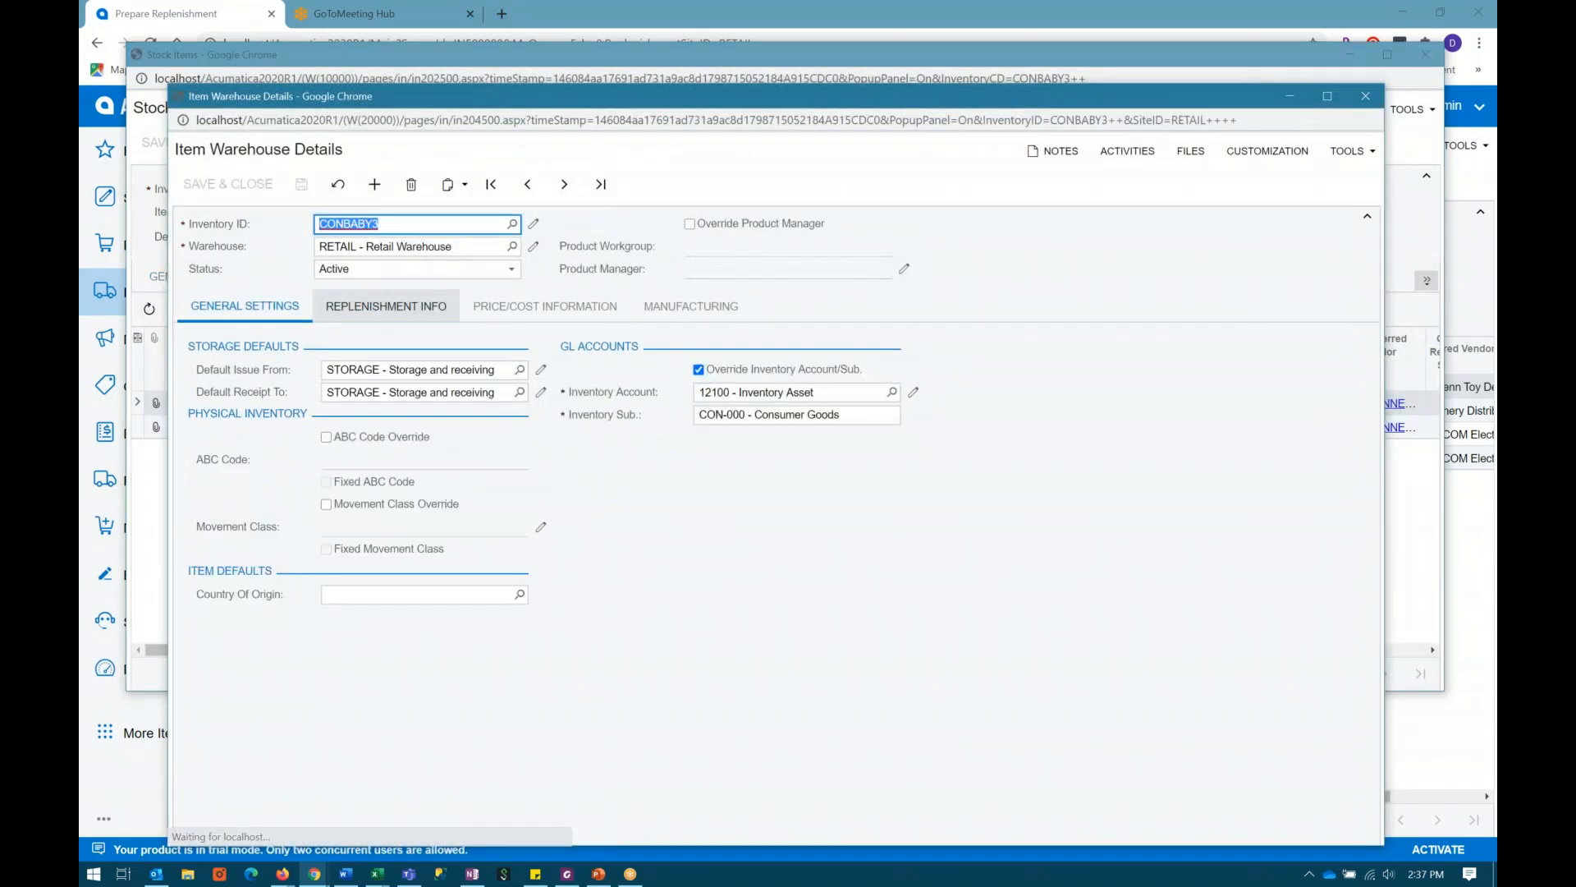
{"action": "left_click", "coordinate": [352, 439]}
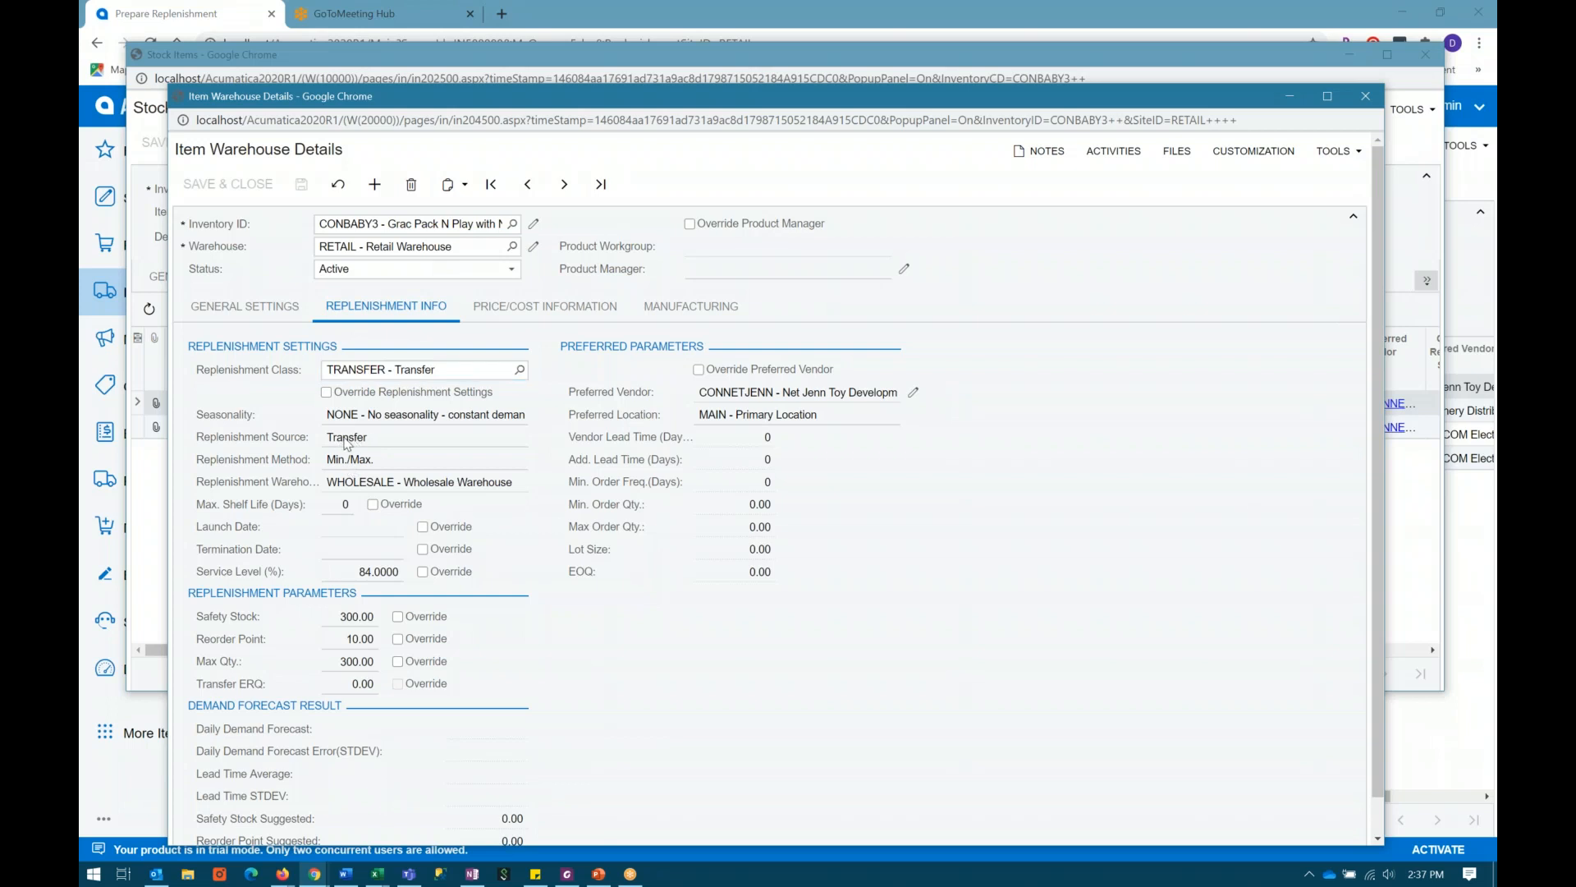
{"action": "left_click", "coordinate": [375, 482]}
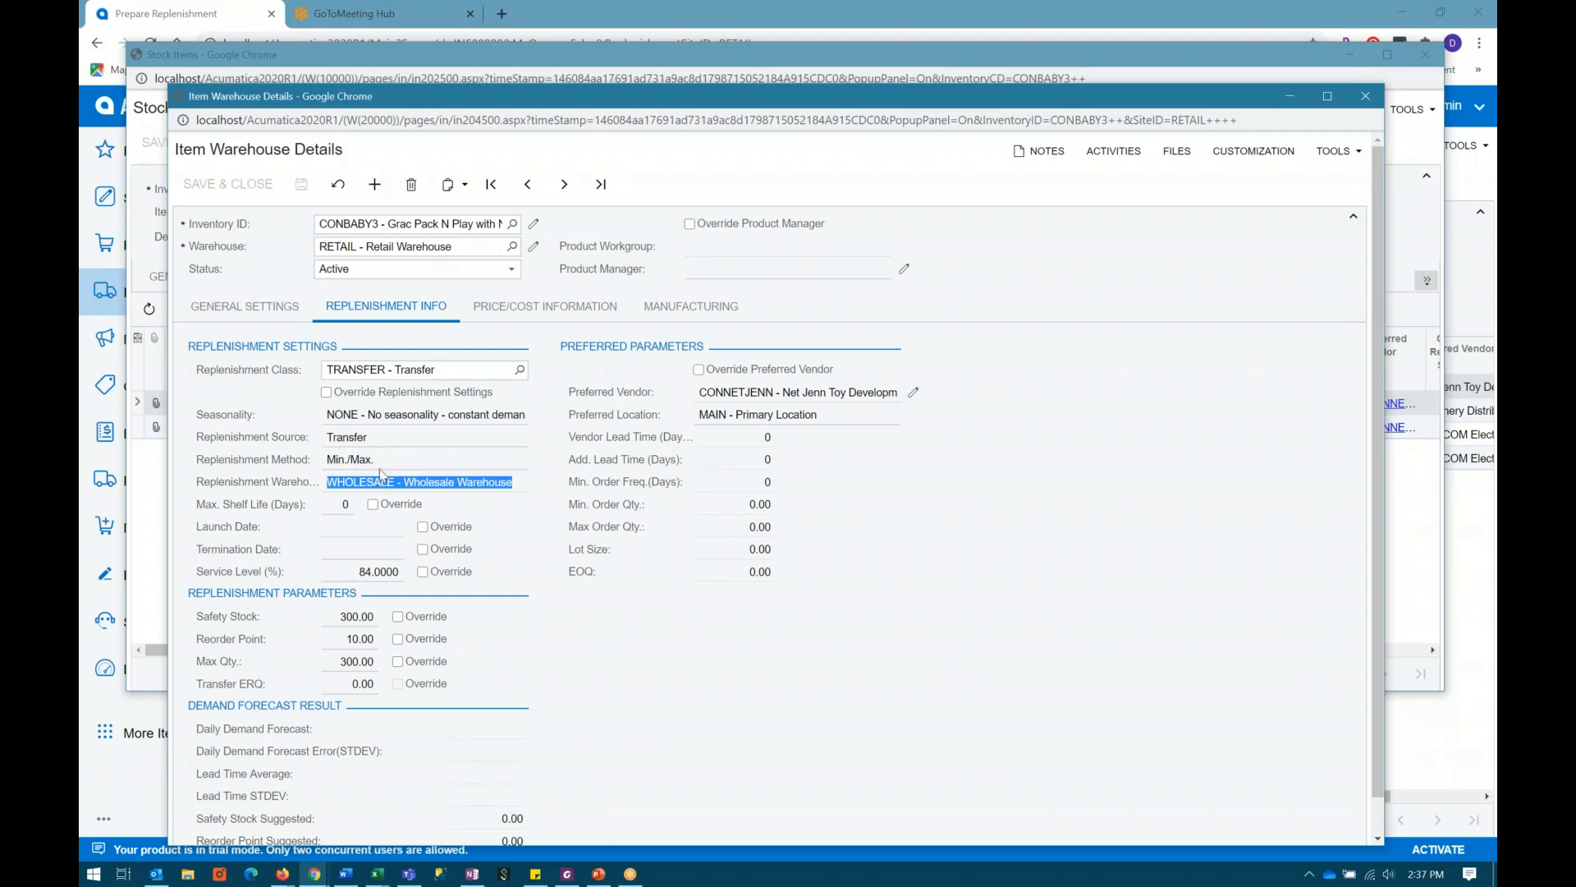
{"action": "left_click", "coordinate": [1365, 99]}
{"action": "left_click", "coordinate": [1425, 54]}
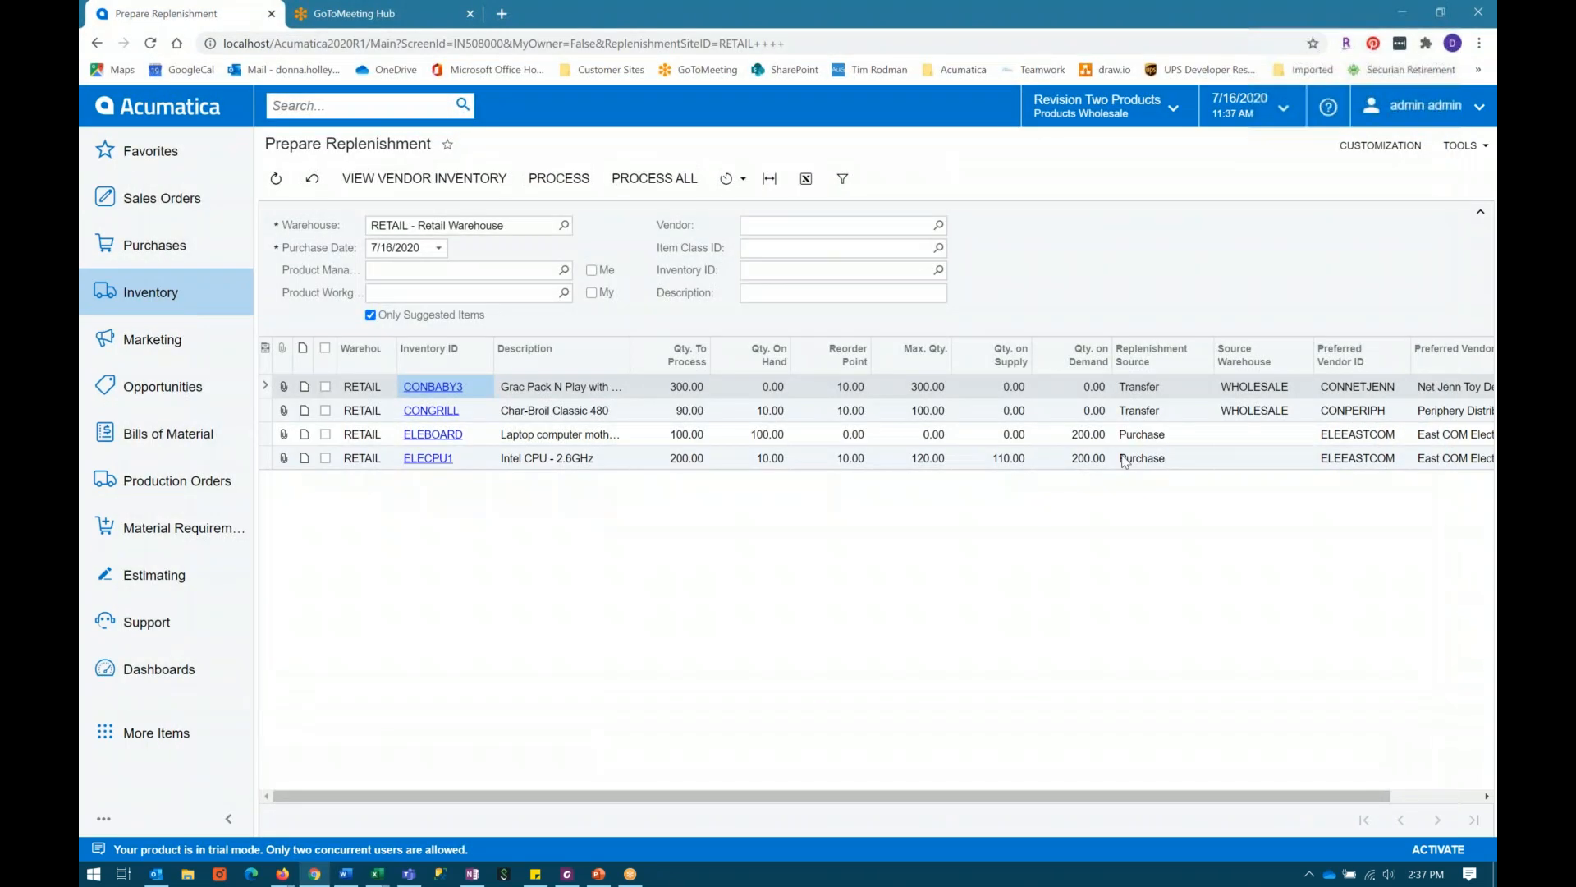
Step: Compare the replenishment sources, source warehouses and preferred vendors of the items suggested for the RETAIL warehouse
{"action": "left_click", "coordinate": [1248, 387]}
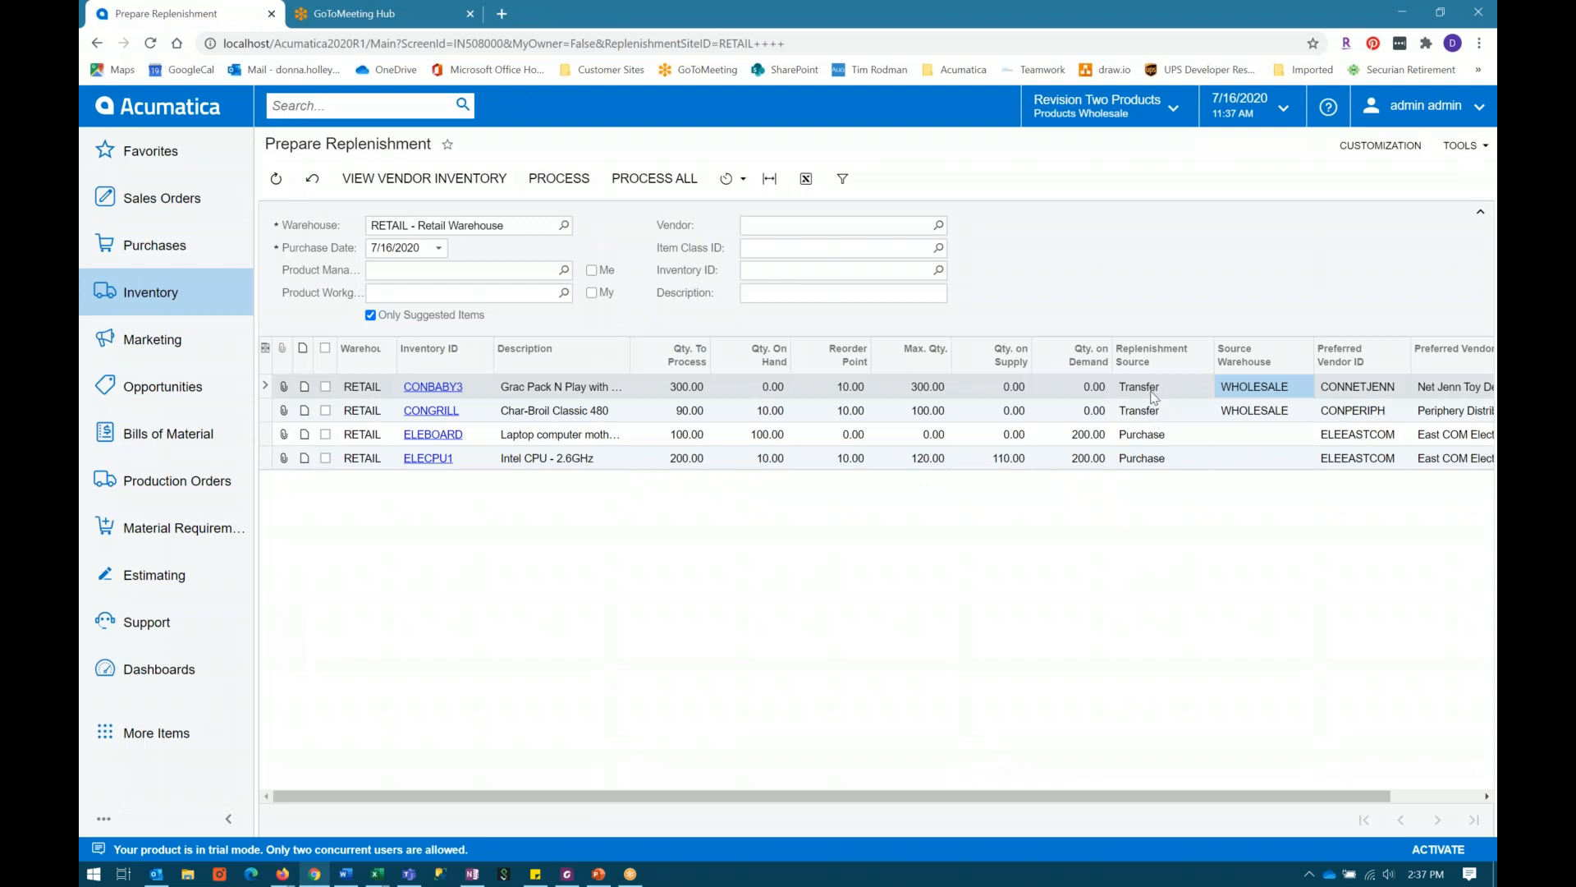
{"action": "left_click", "coordinate": [1148, 440]}
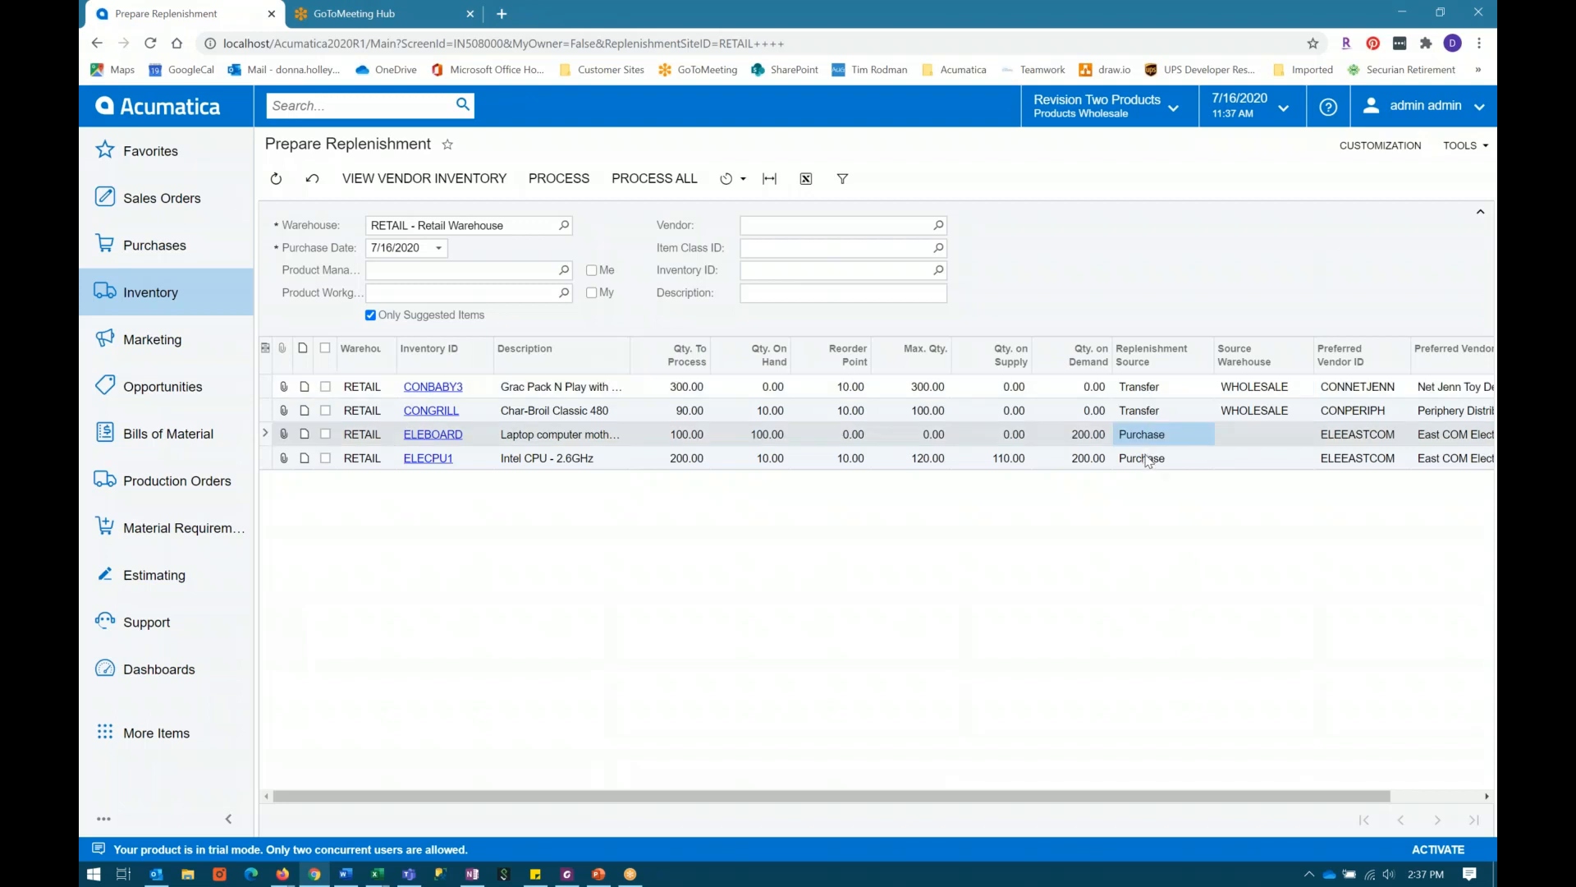
{"action": "left_click", "coordinate": [1147, 463]}
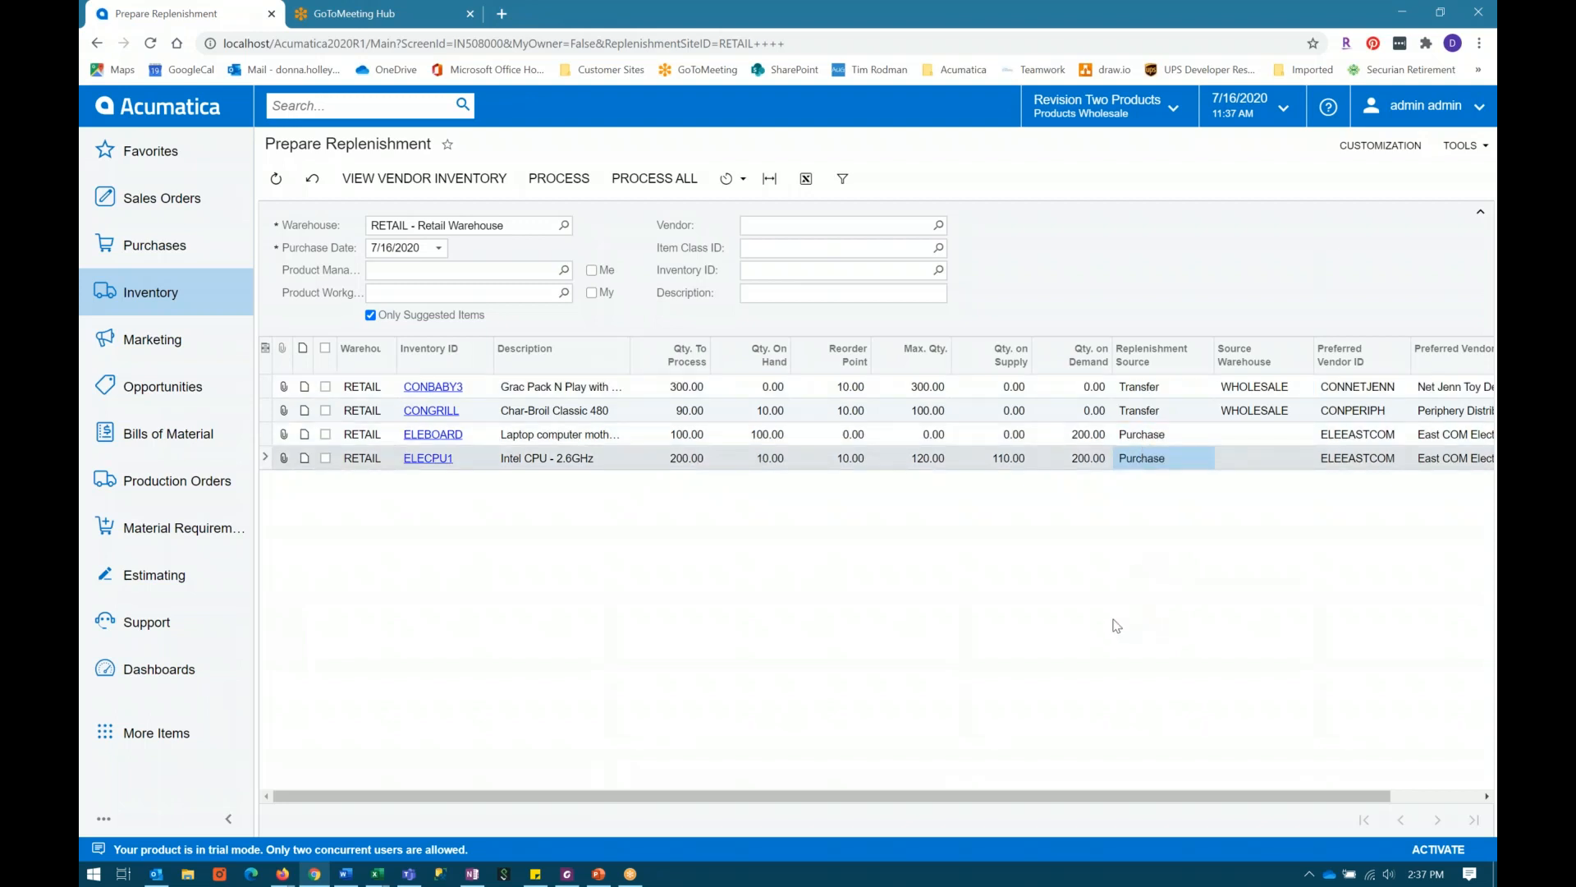
{"action": "left_click_drag", "start_coordinate": [1114, 796], "coordinate": [1288, 795]}
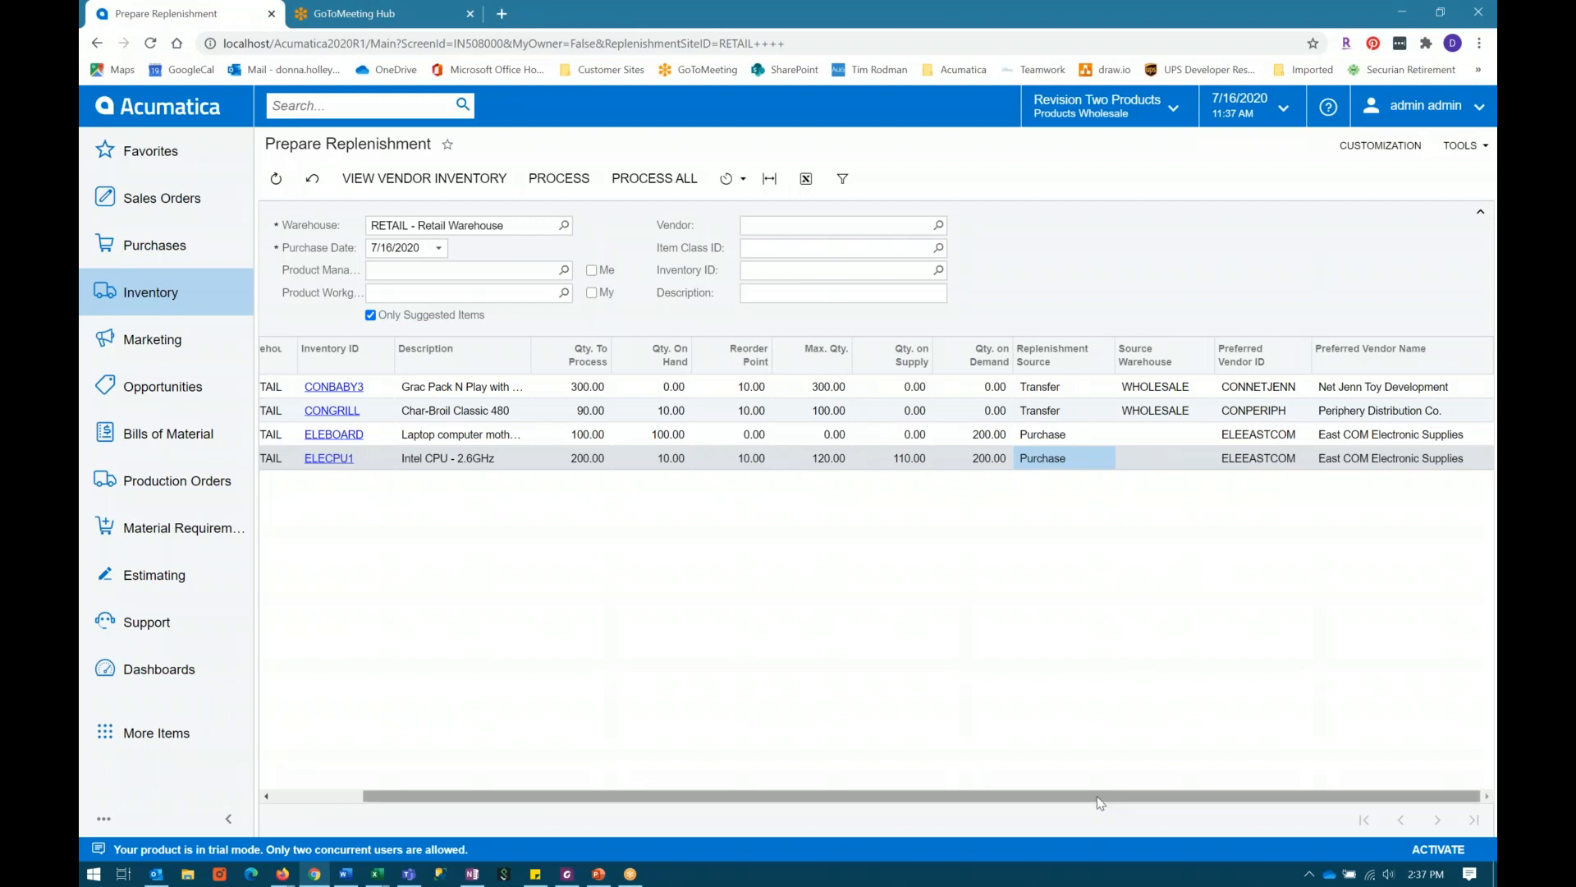
{"action": "left_click_drag", "start_coordinate": [1100, 801], "coordinate": [1010, 798]}
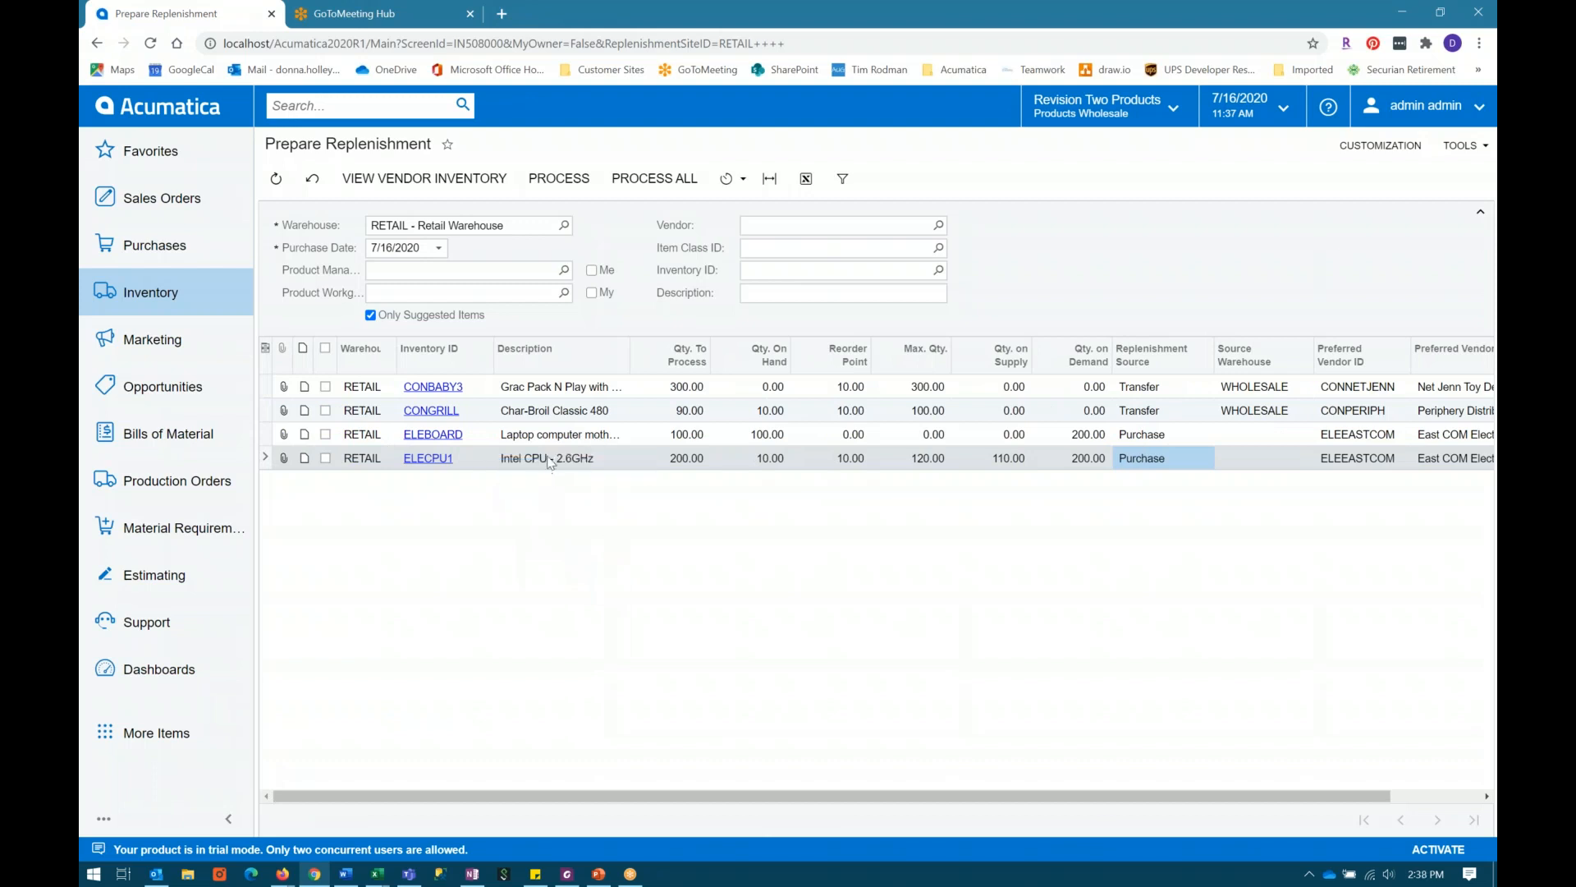
{"action": "left_click", "coordinate": [551, 460]}
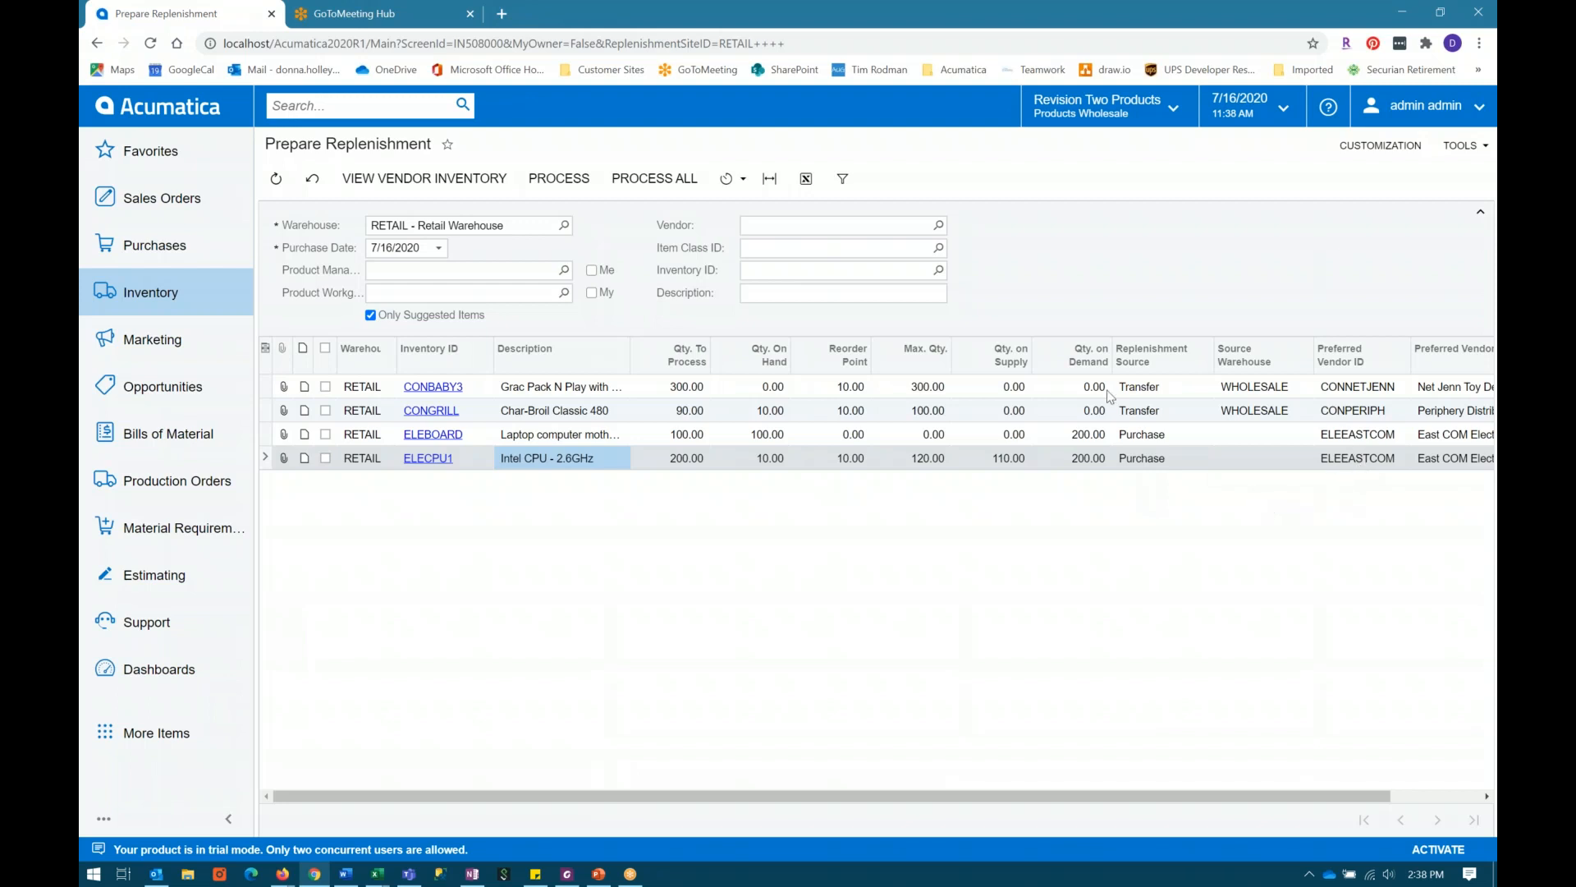
Step: Select all suggested items, compare their transfer and purchase replenishment sources, and clear the whole selection again
{"action": "left_click", "coordinate": [324, 393]}
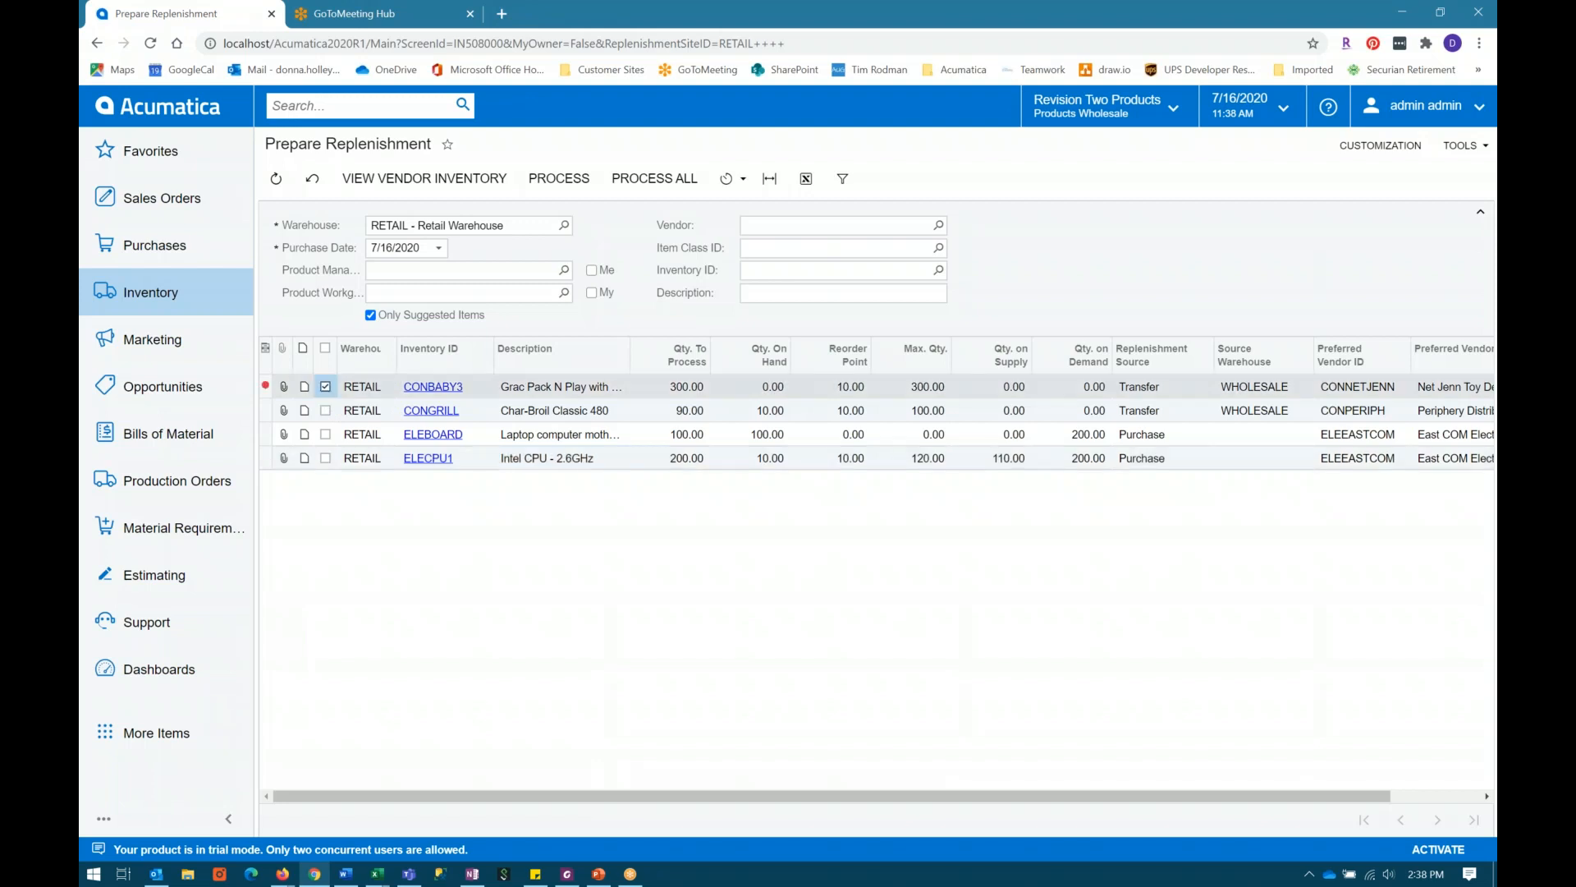
{"action": "left_click", "coordinate": [326, 388]}
{"action": "left_click", "coordinate": [326, 355]}
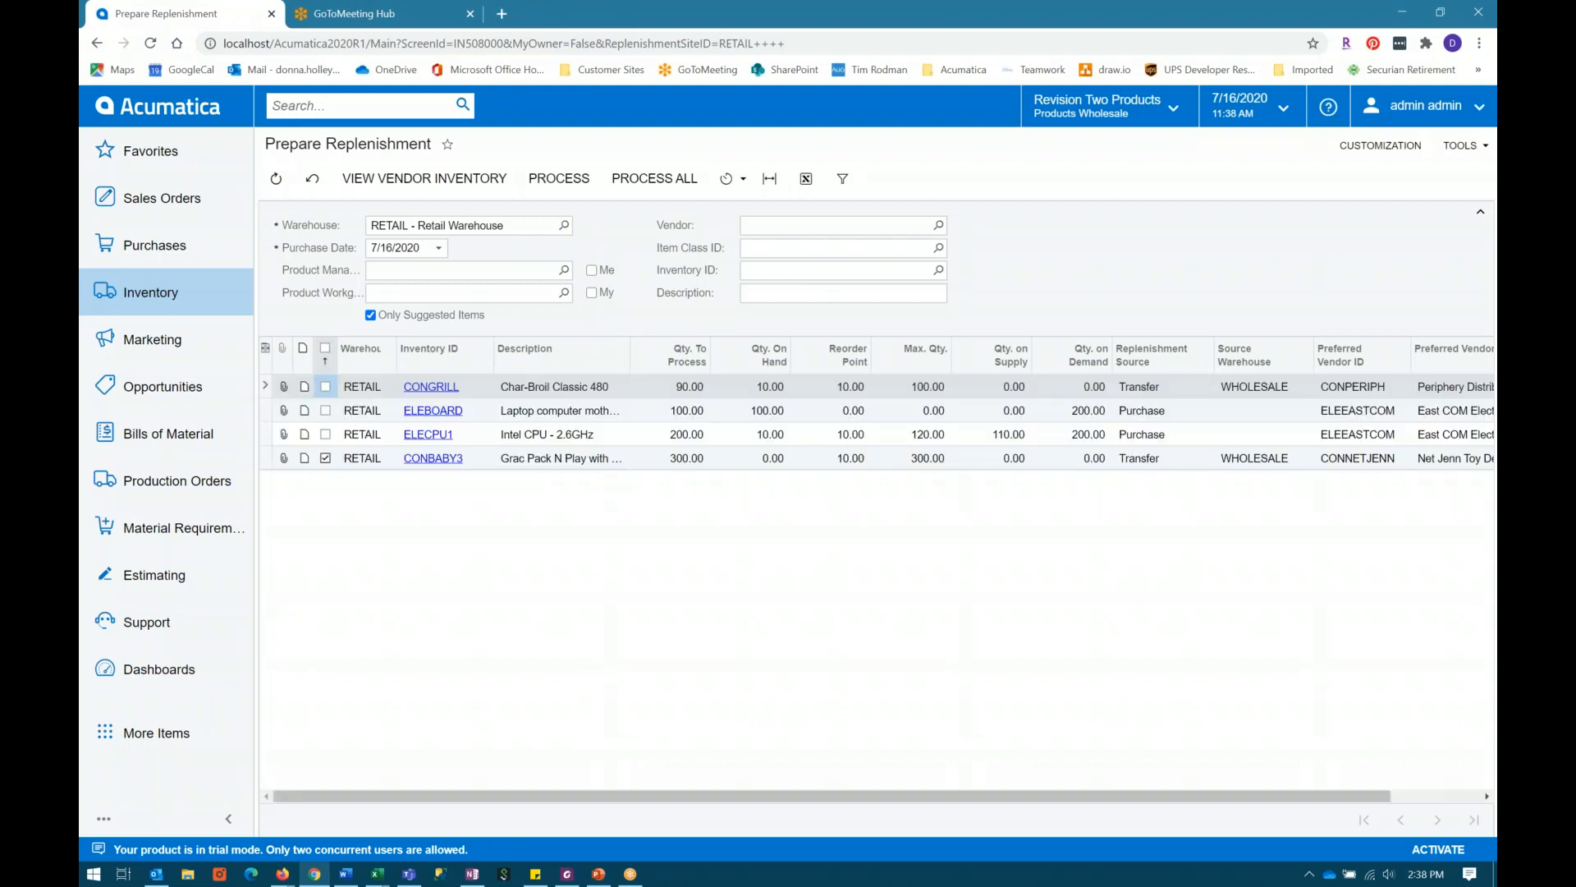
{"action": "left_click", "coordinate": [325, 347]}
{"action": "left_click", "coordinate": [1145, 464]}
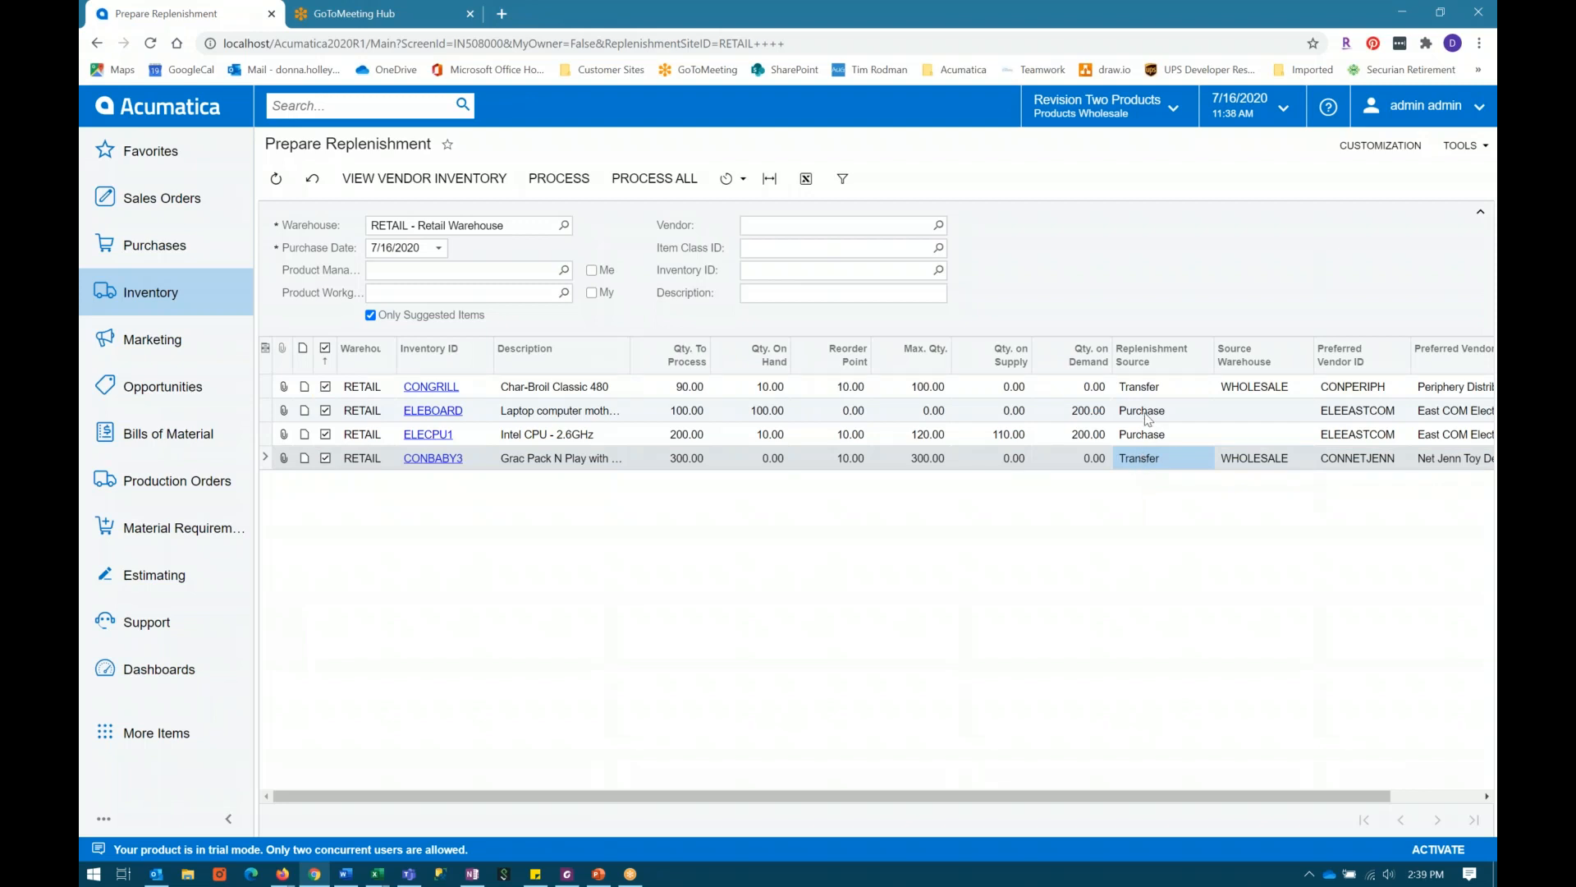
{"action": "left_click", "coordinate": [1147, 413]}
{"action": "left_click", "coordinate": [1151, 437]}
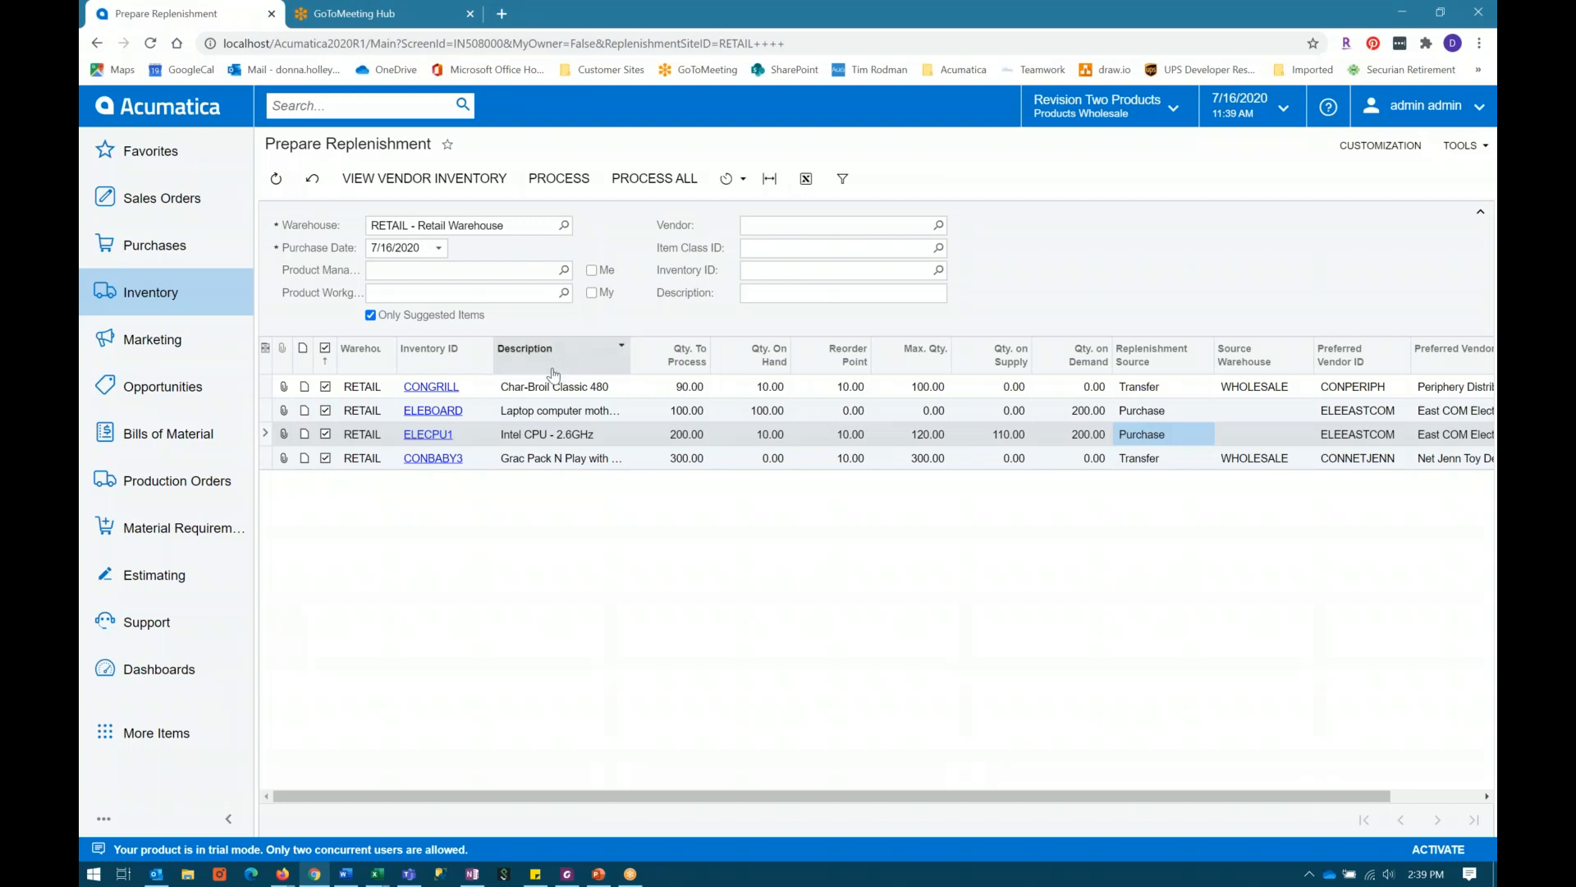
{"action": "left_click", "coordinate": [325, 348]}
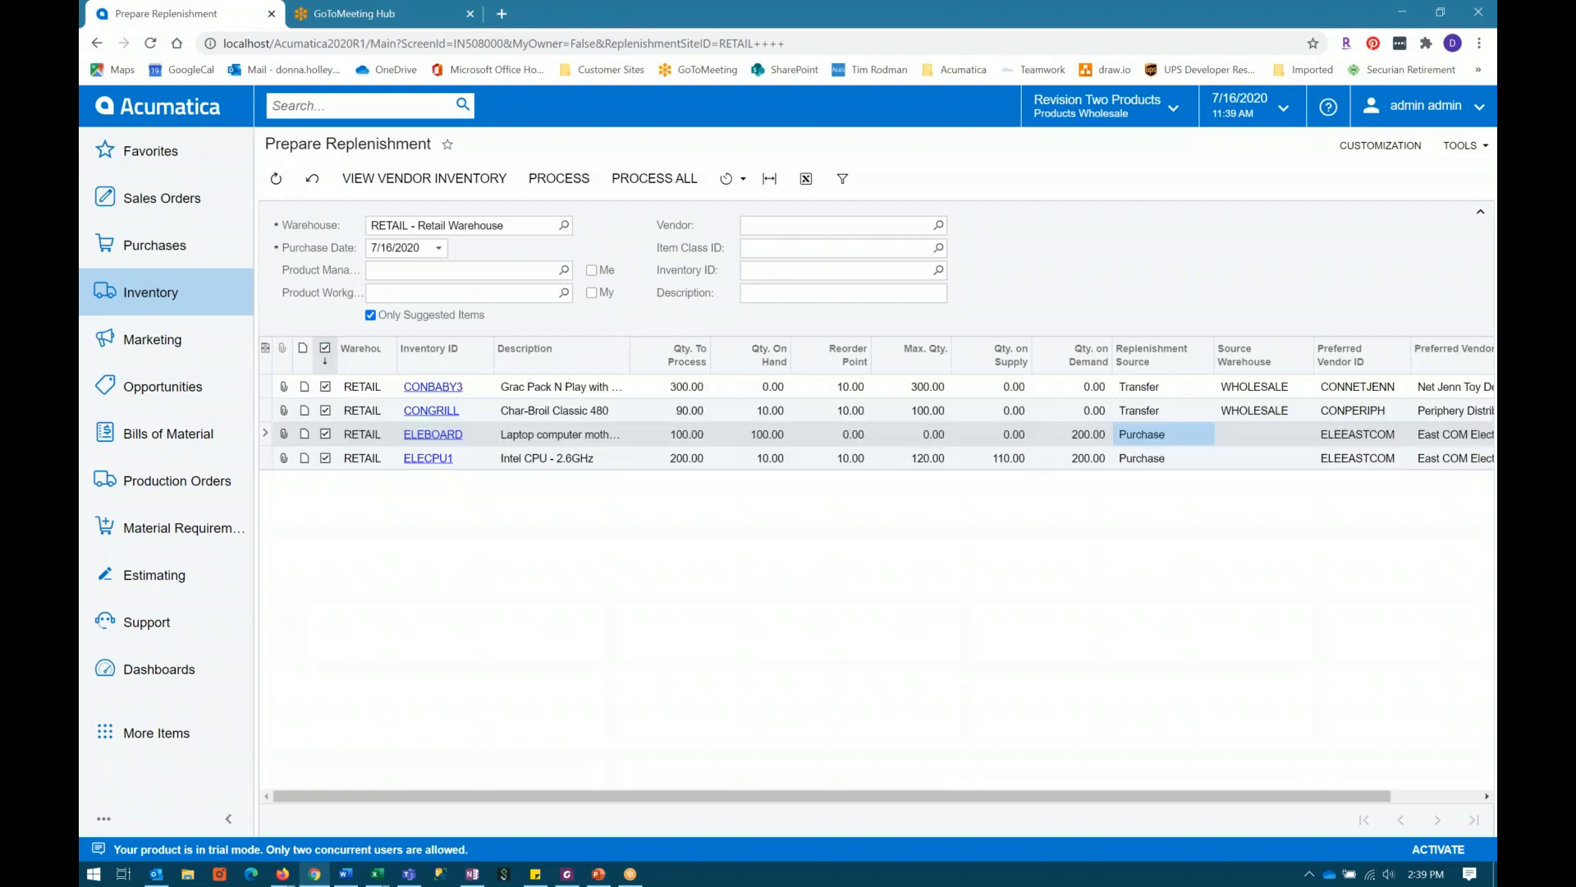
{"action": "left_click", "coordinate": [325, 352]}
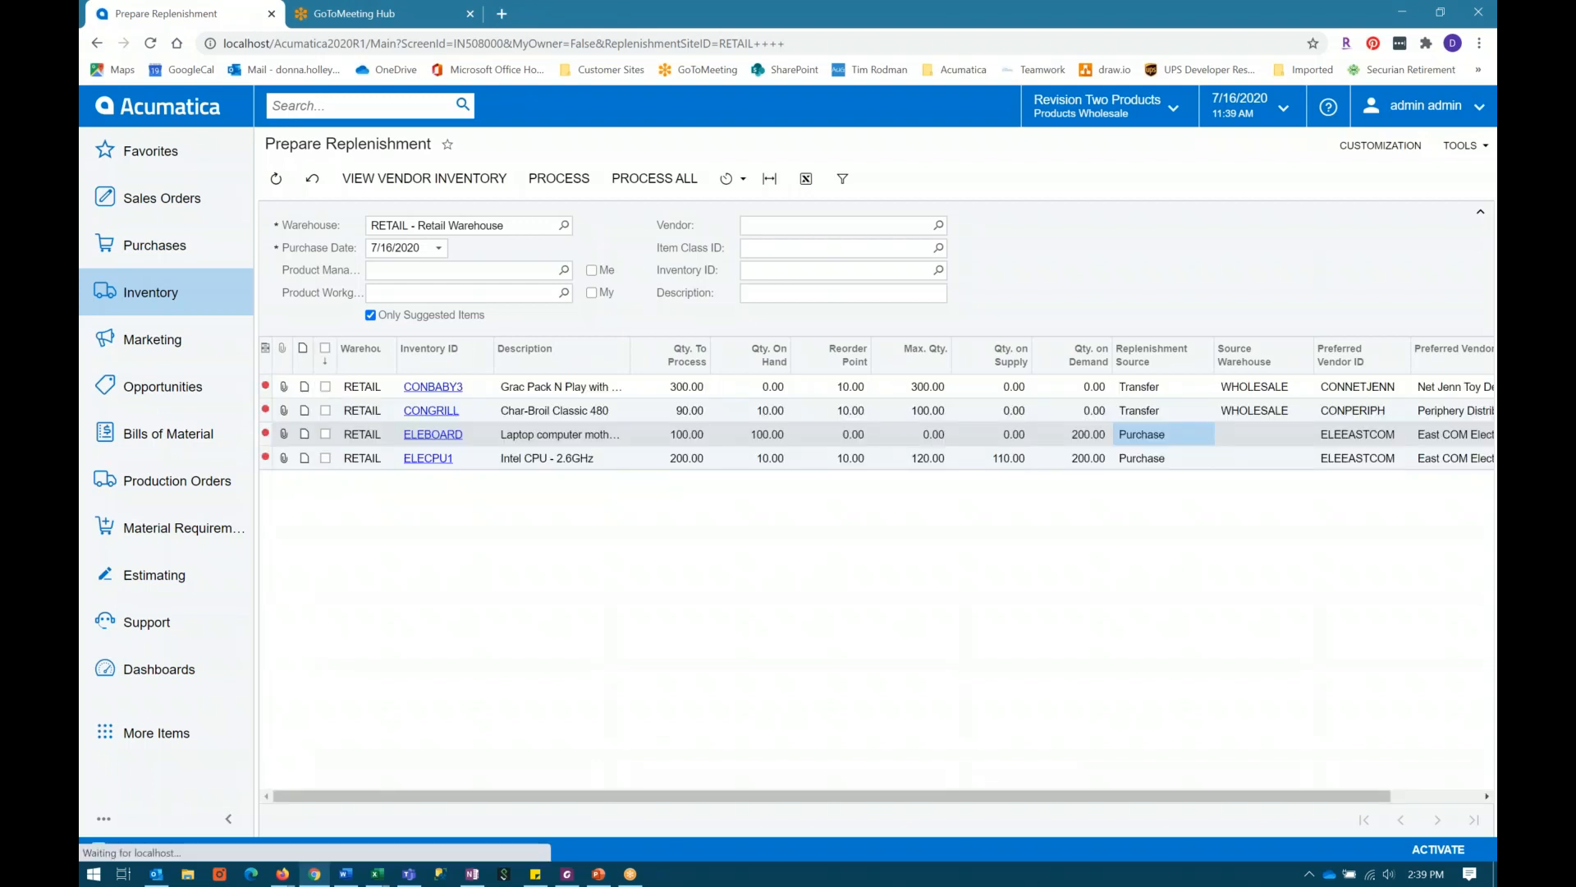
Step: Select only CONBABY3 in the replenishment list, process it, and close the processing summary
{"action": "left_click", "coordinate": [326, 387]}
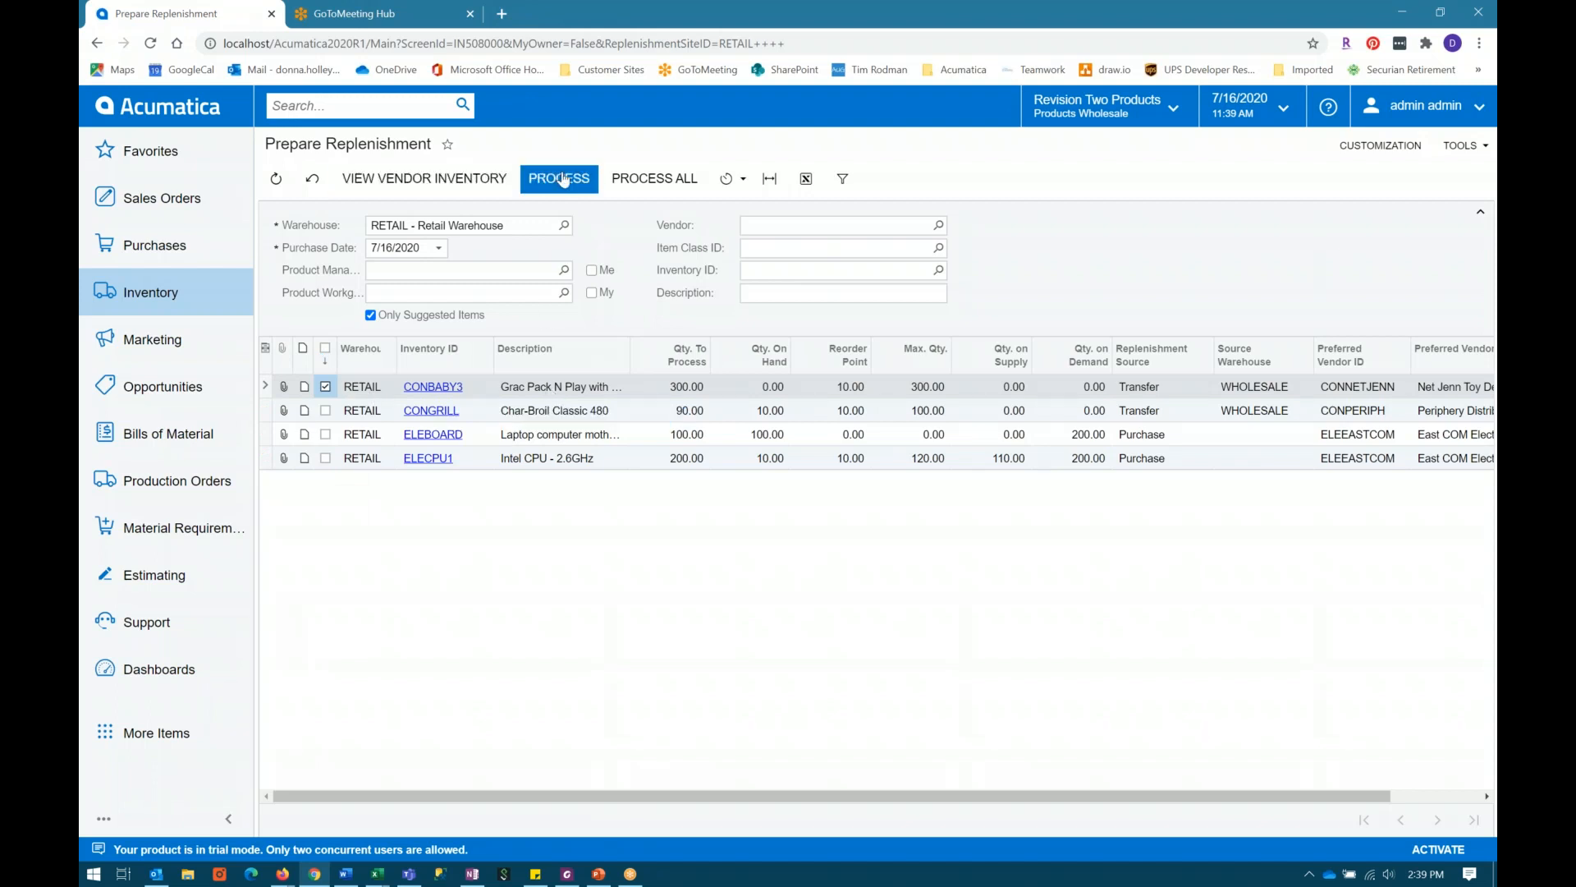
{"action": "left_click", "coordinate": [563, 180]}
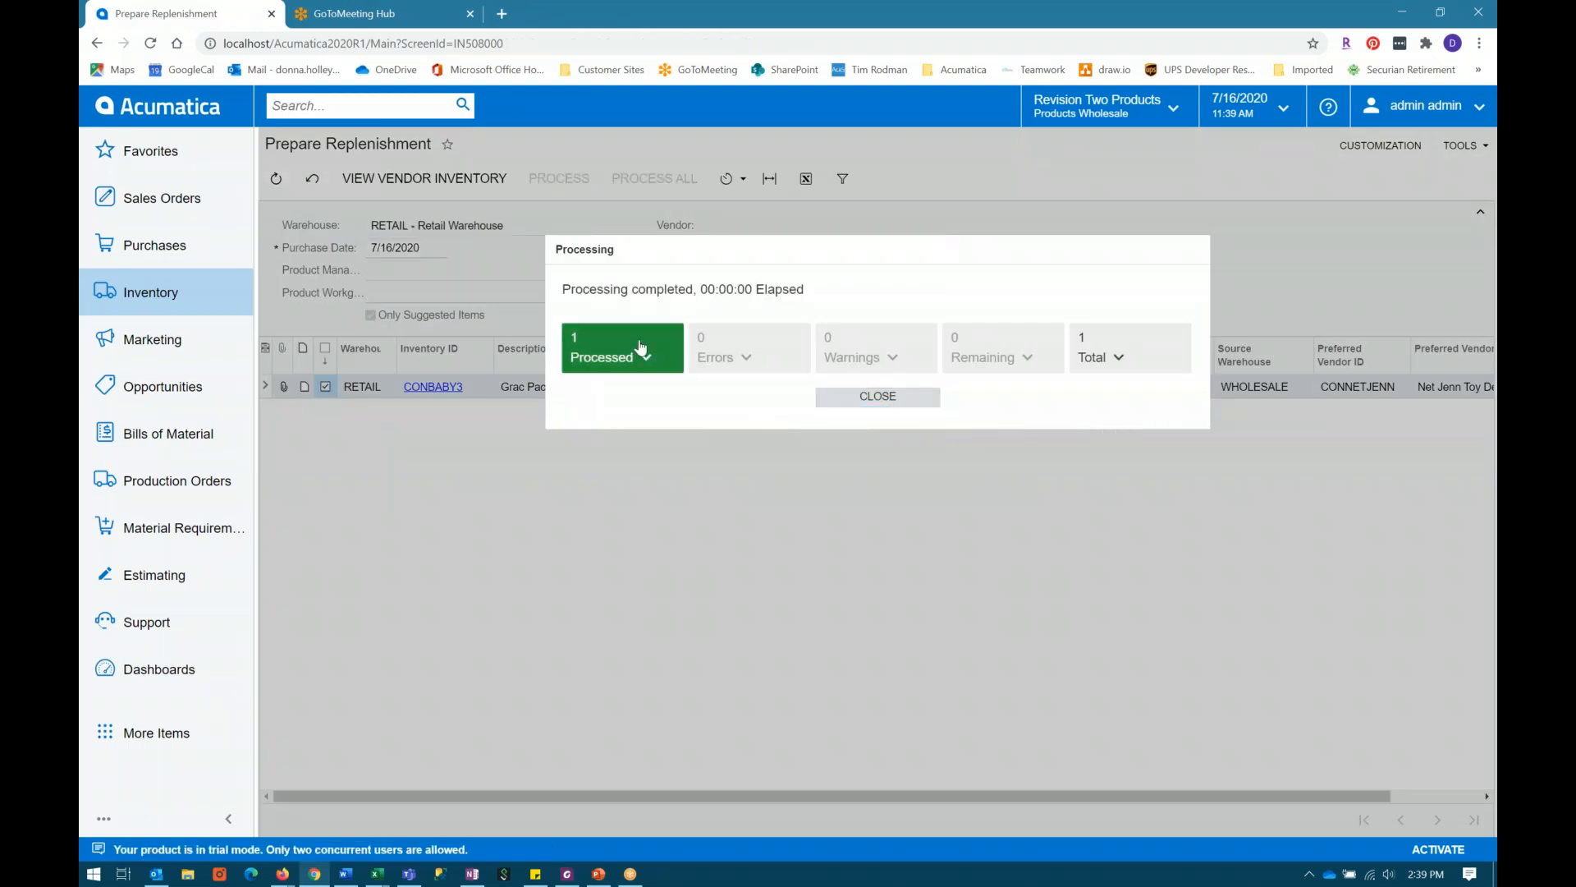
{"action": "left_click", "coordinate": [880, 398]}
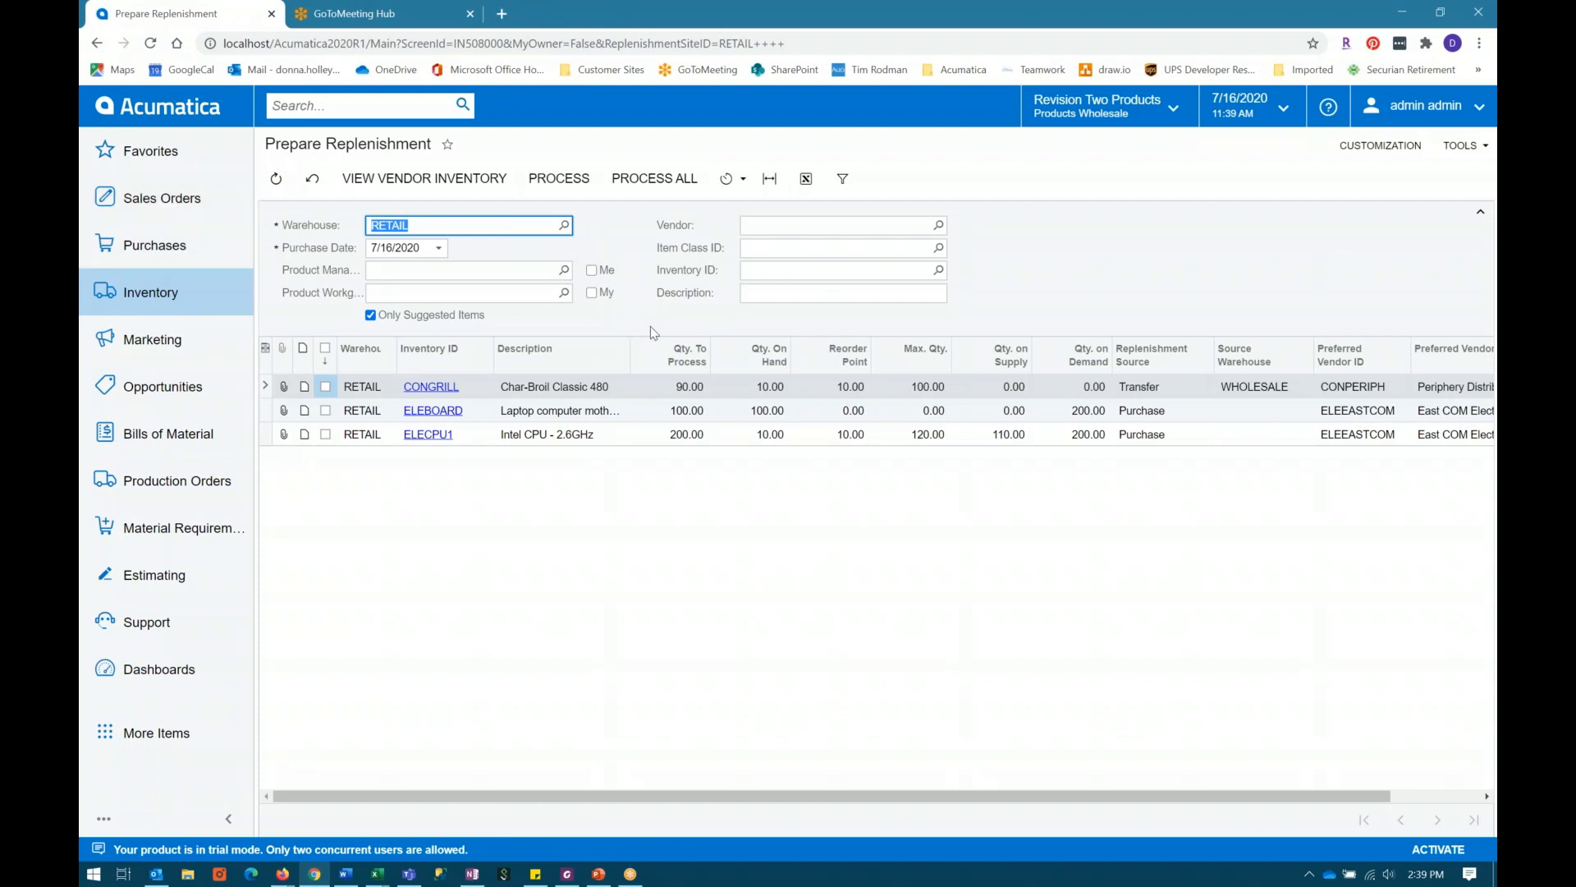
Step: Open the Create Transfer Orders form from the sales order processes
{"action": "left_click", "coordinate": [153, 207]}
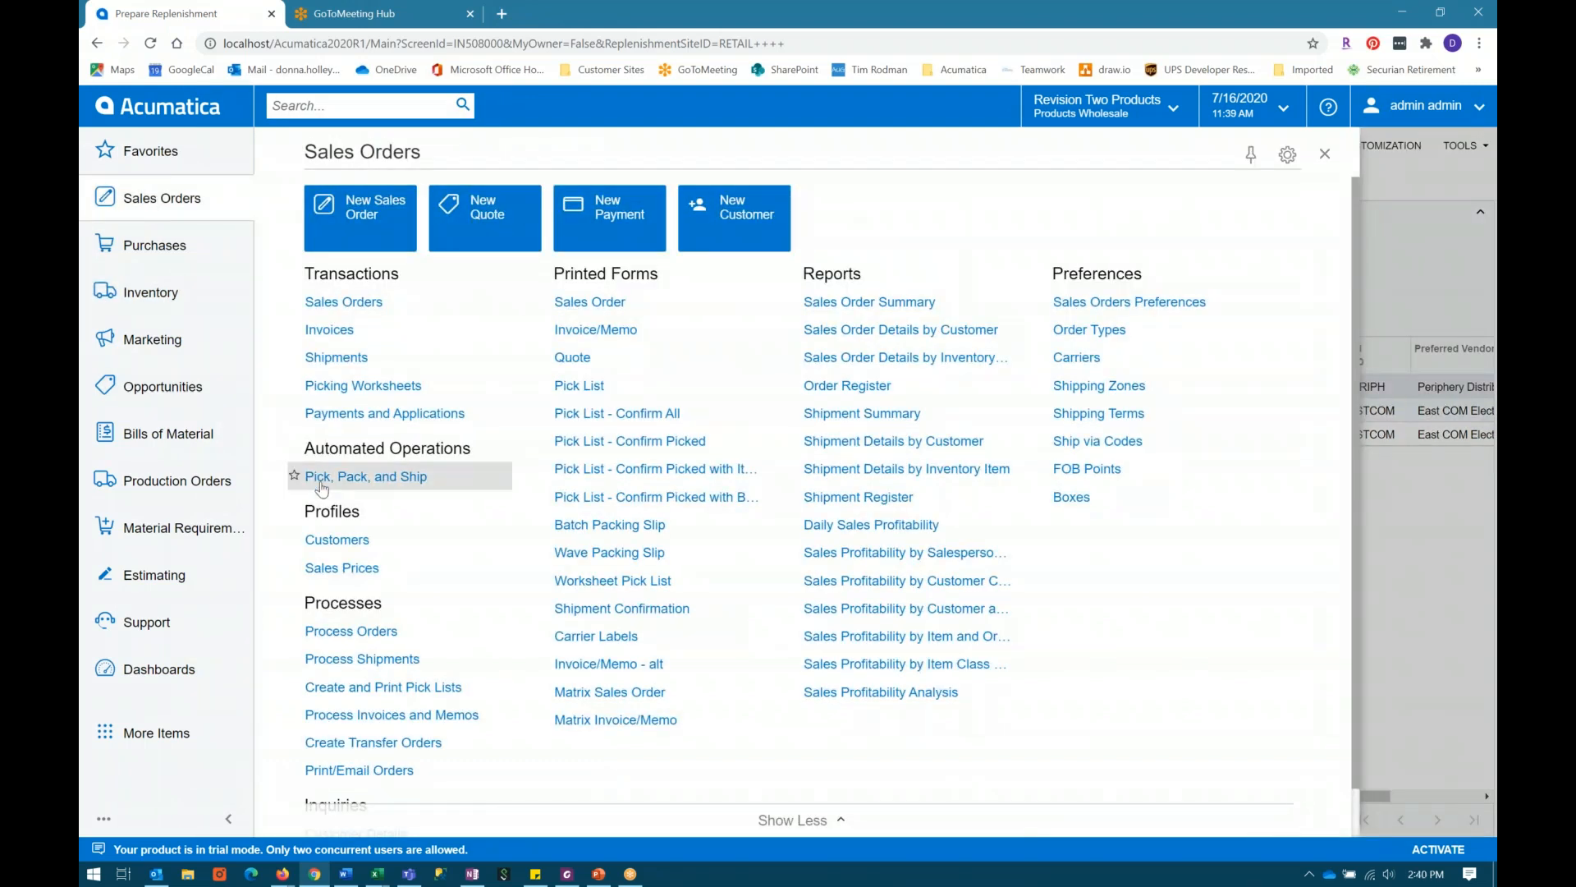
{"action": "left_click", "coordinate": [381, 743]}
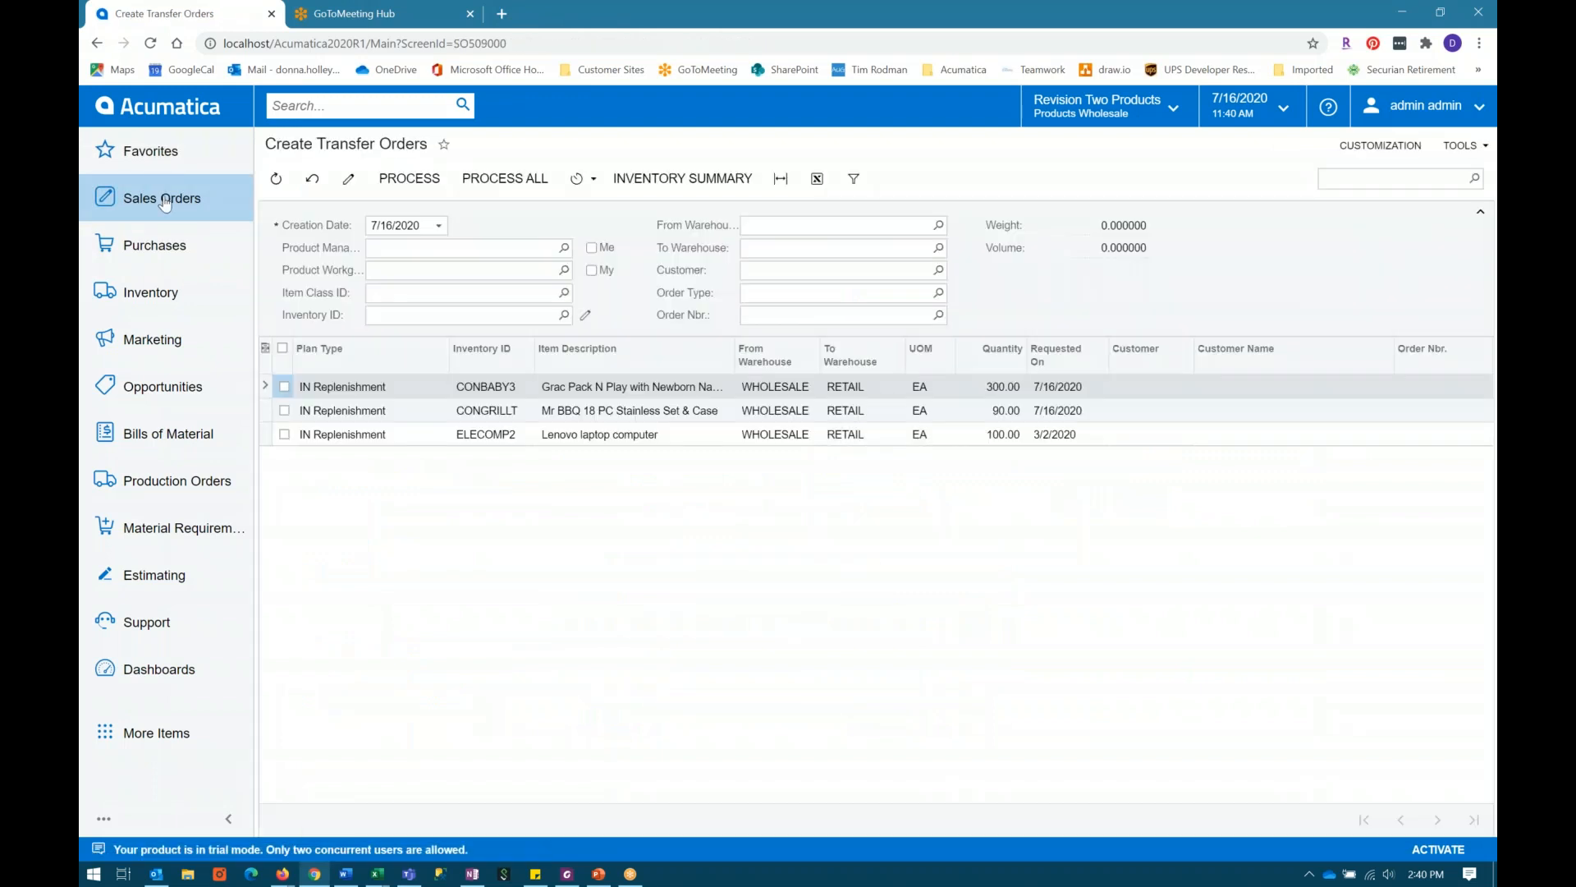
Step: Examine the sales order processes, the inventory replenishment functions and the plan type of CONBABY3's pending transfer line
{"action": "left_click", "coordinate": [164, 201]}
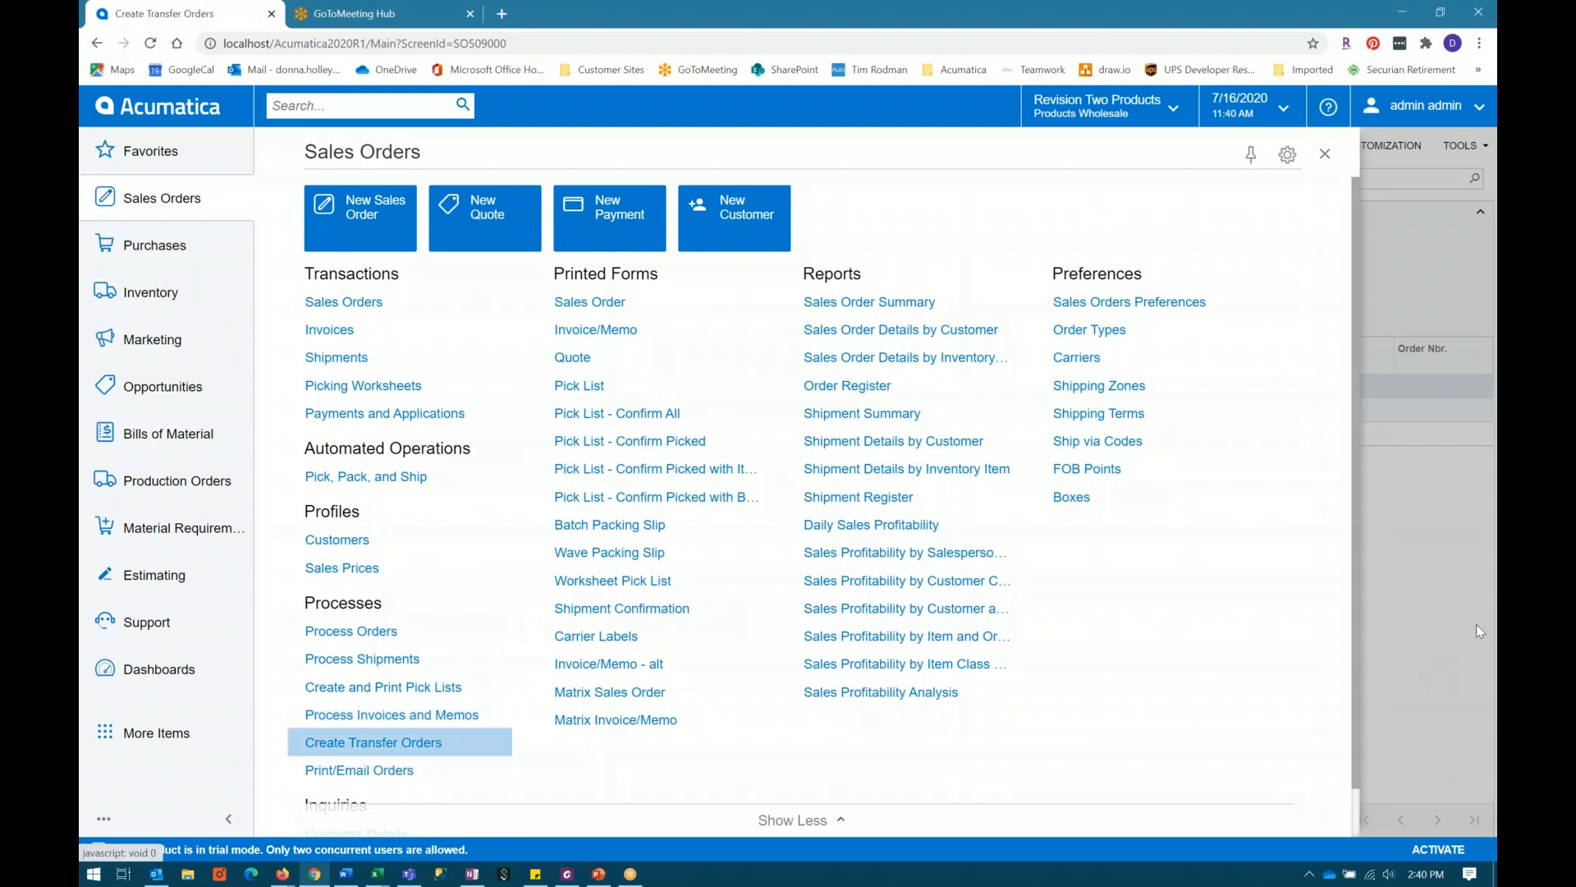
{"action": "left_click", "coordinate": [1432, 632]}
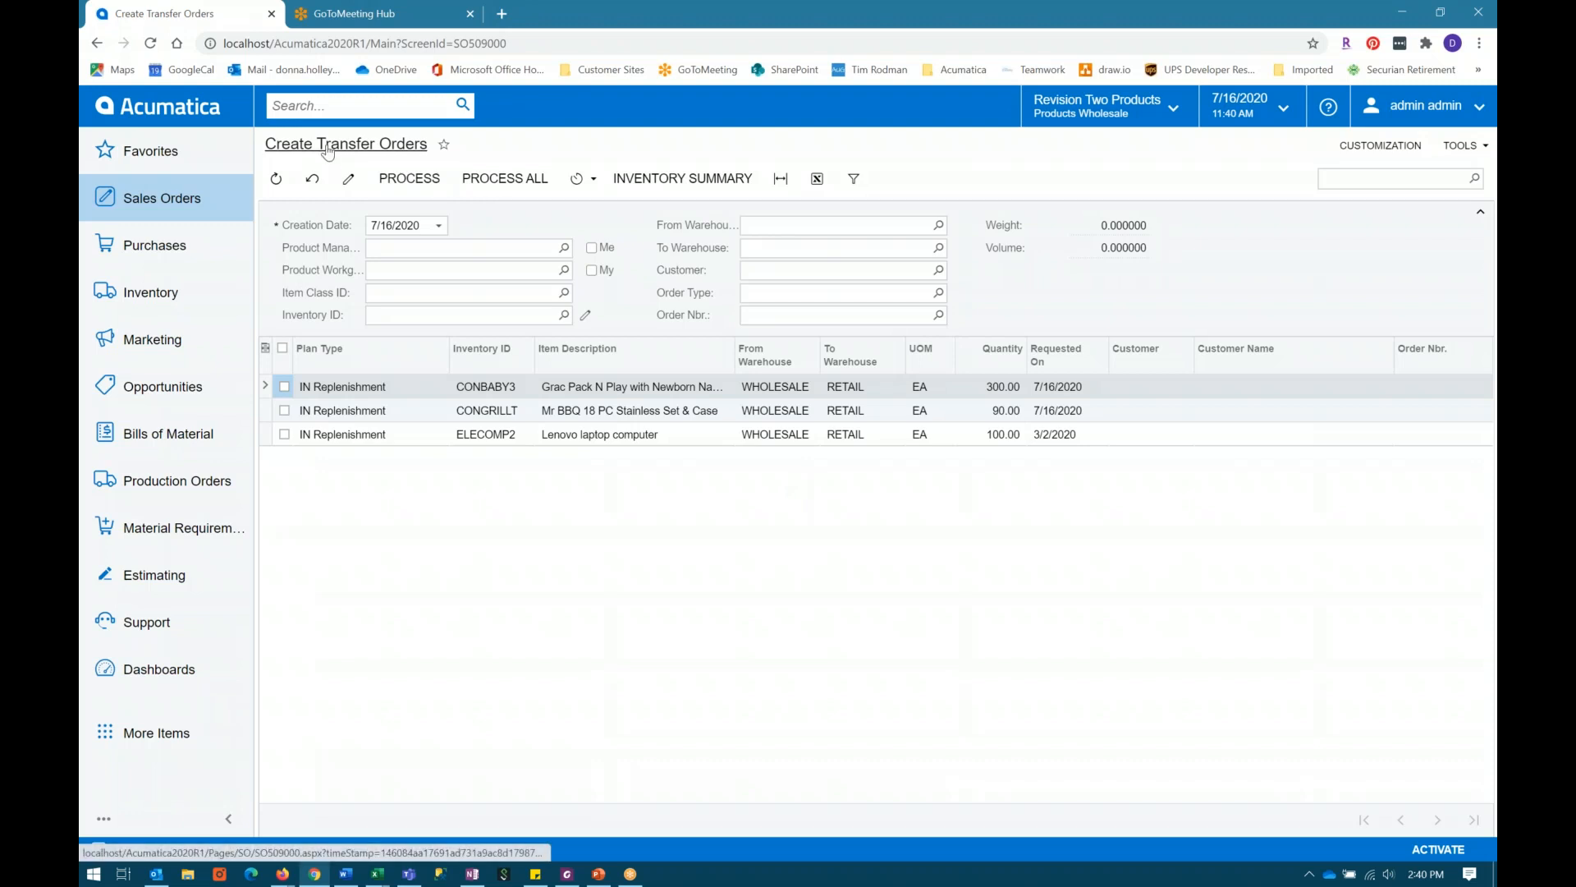
{"action": "left_click", "coordinate": [585, 392]}
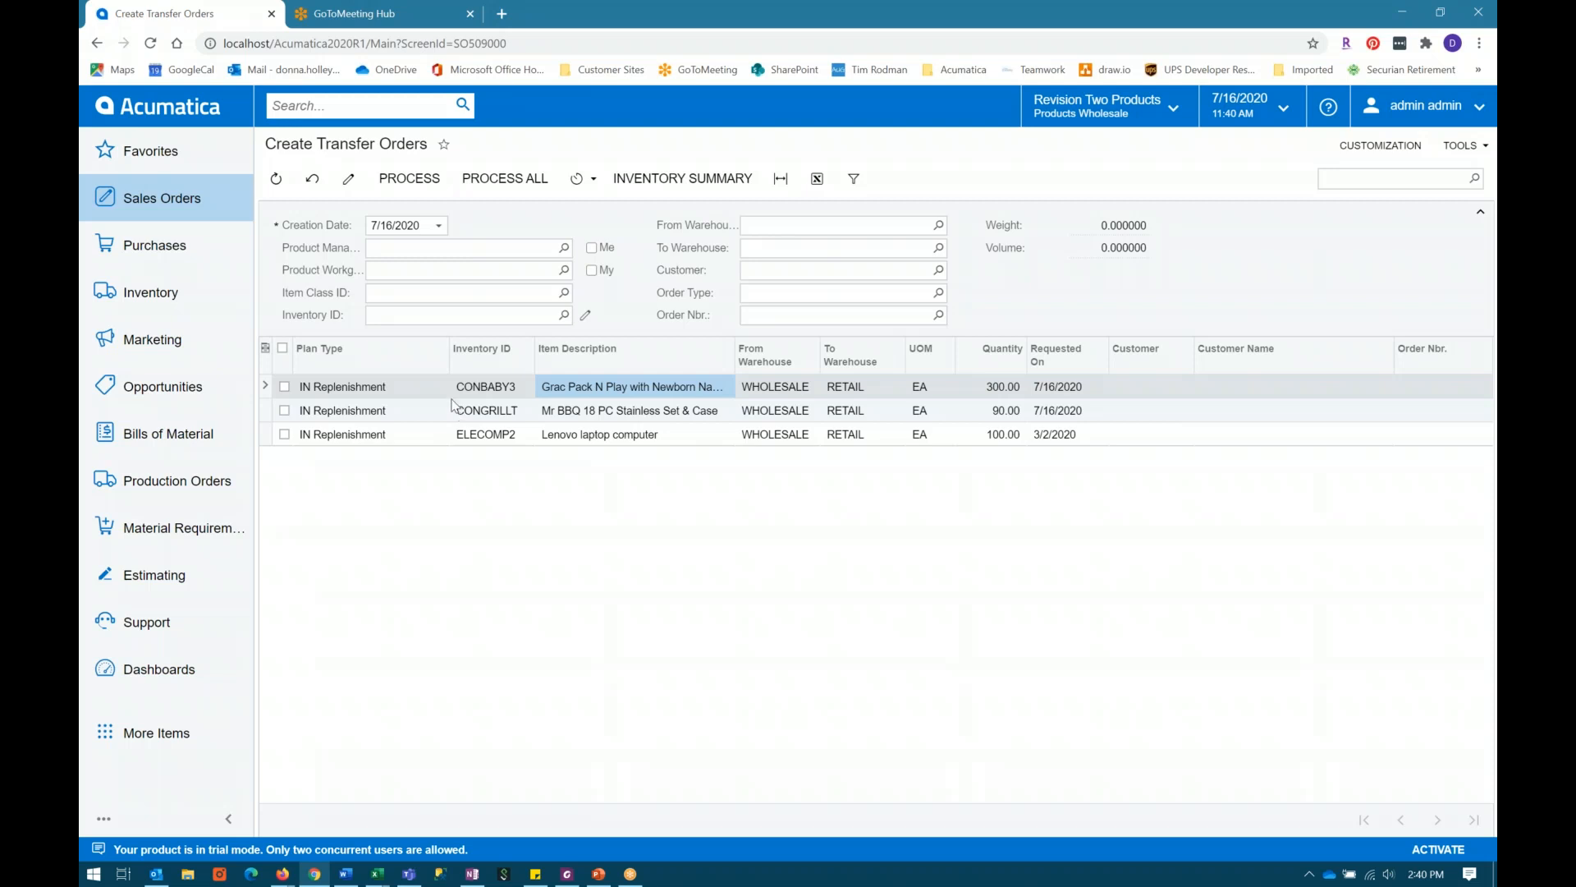
{"action": "left_click", "coordinate": [367, 387]}
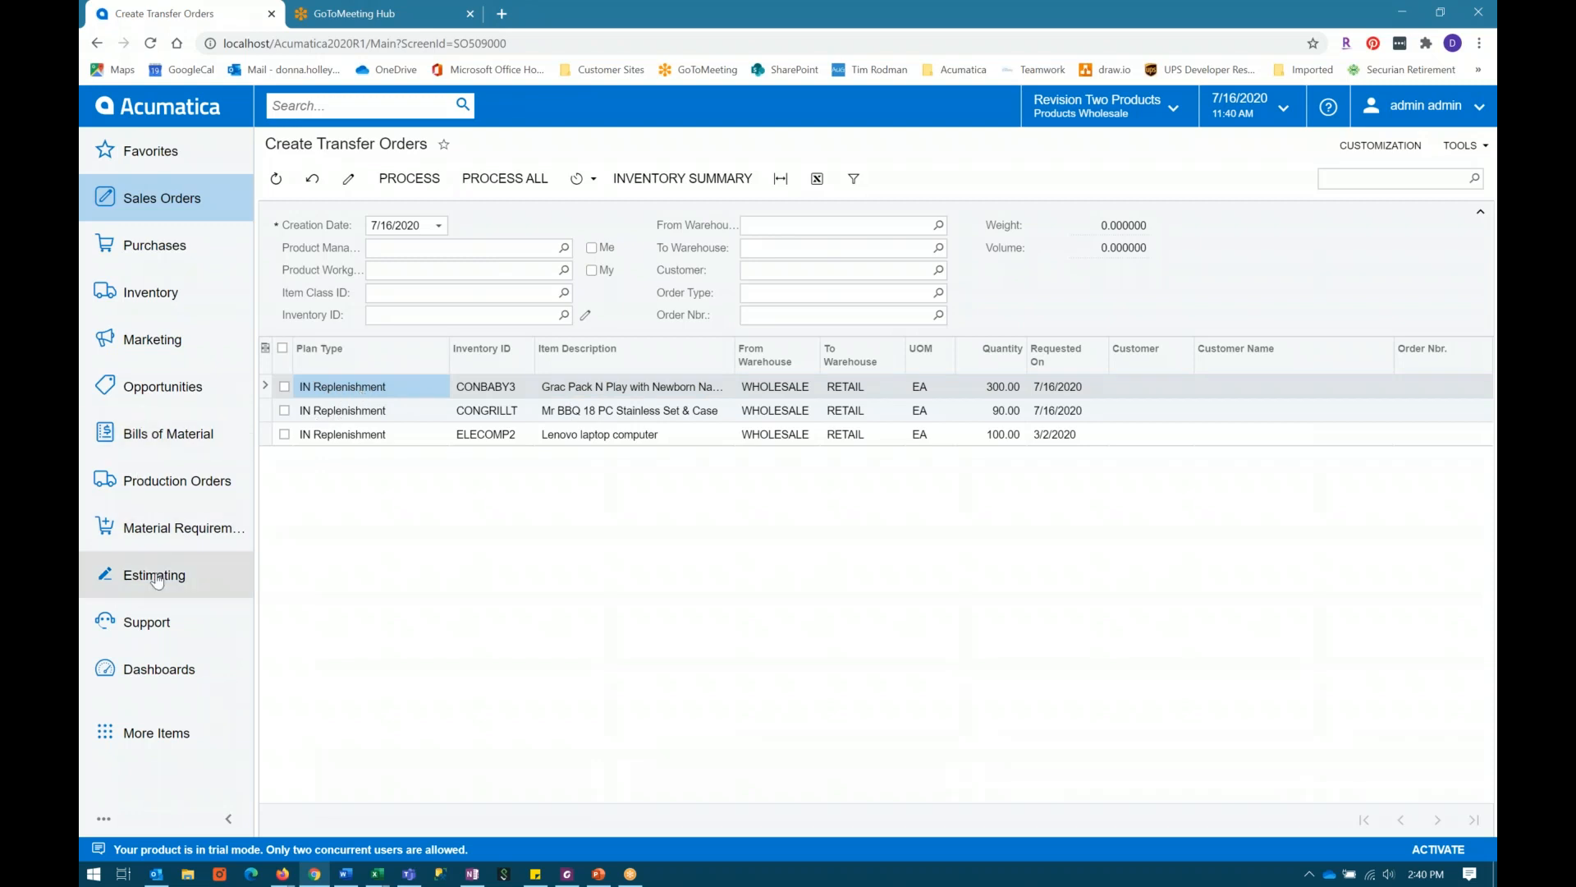
{"action": "left_click", "coordinate": [156, 293]}
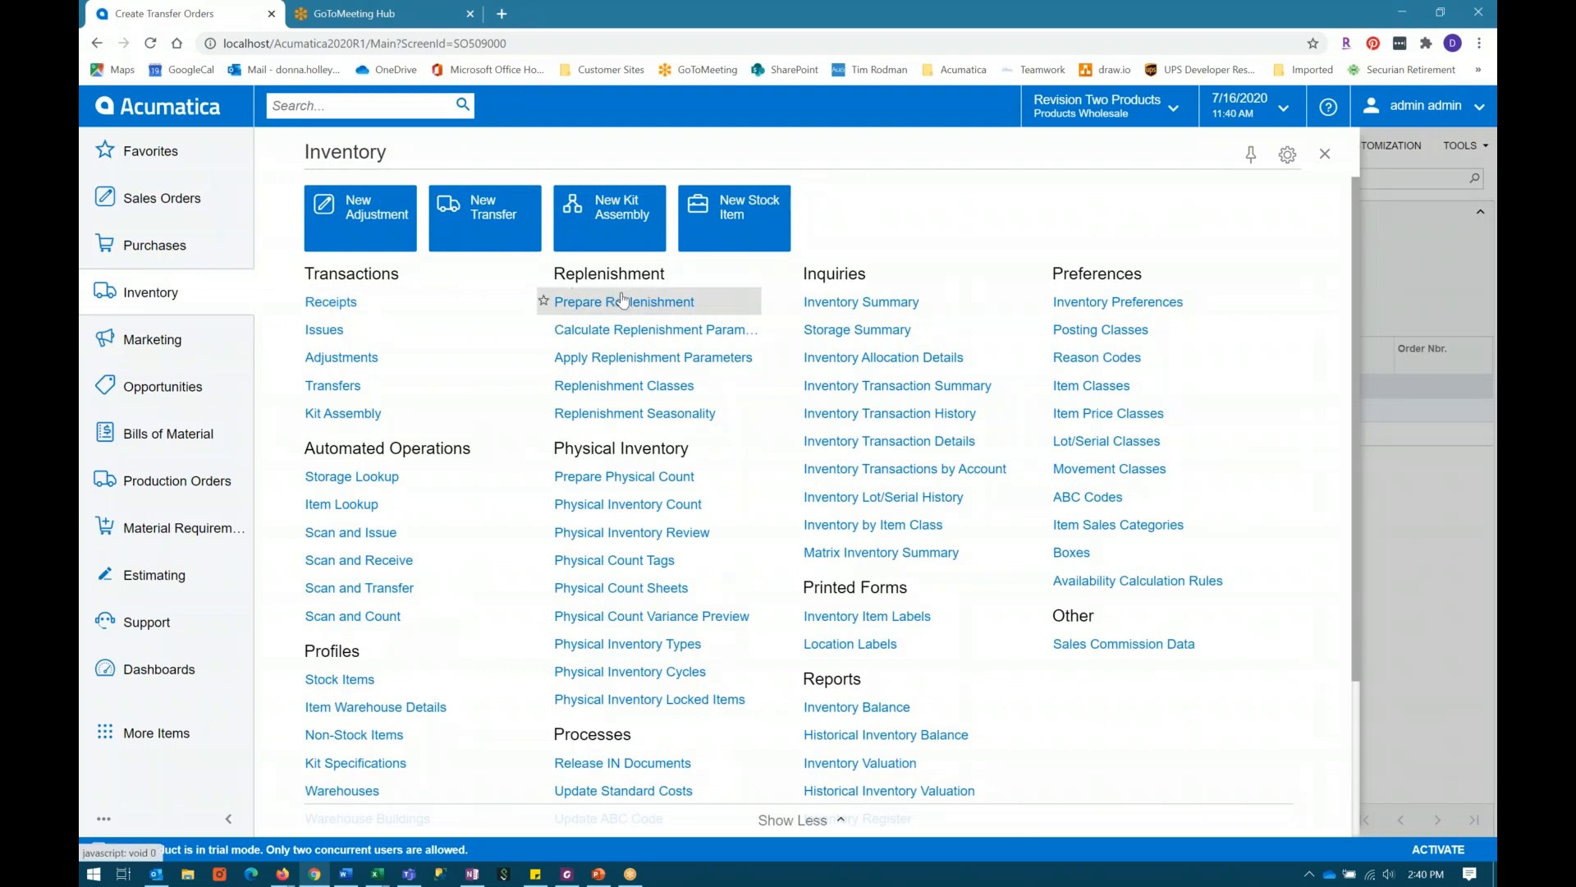
{"action": "left_click", "coordinate": [1391, 244]}
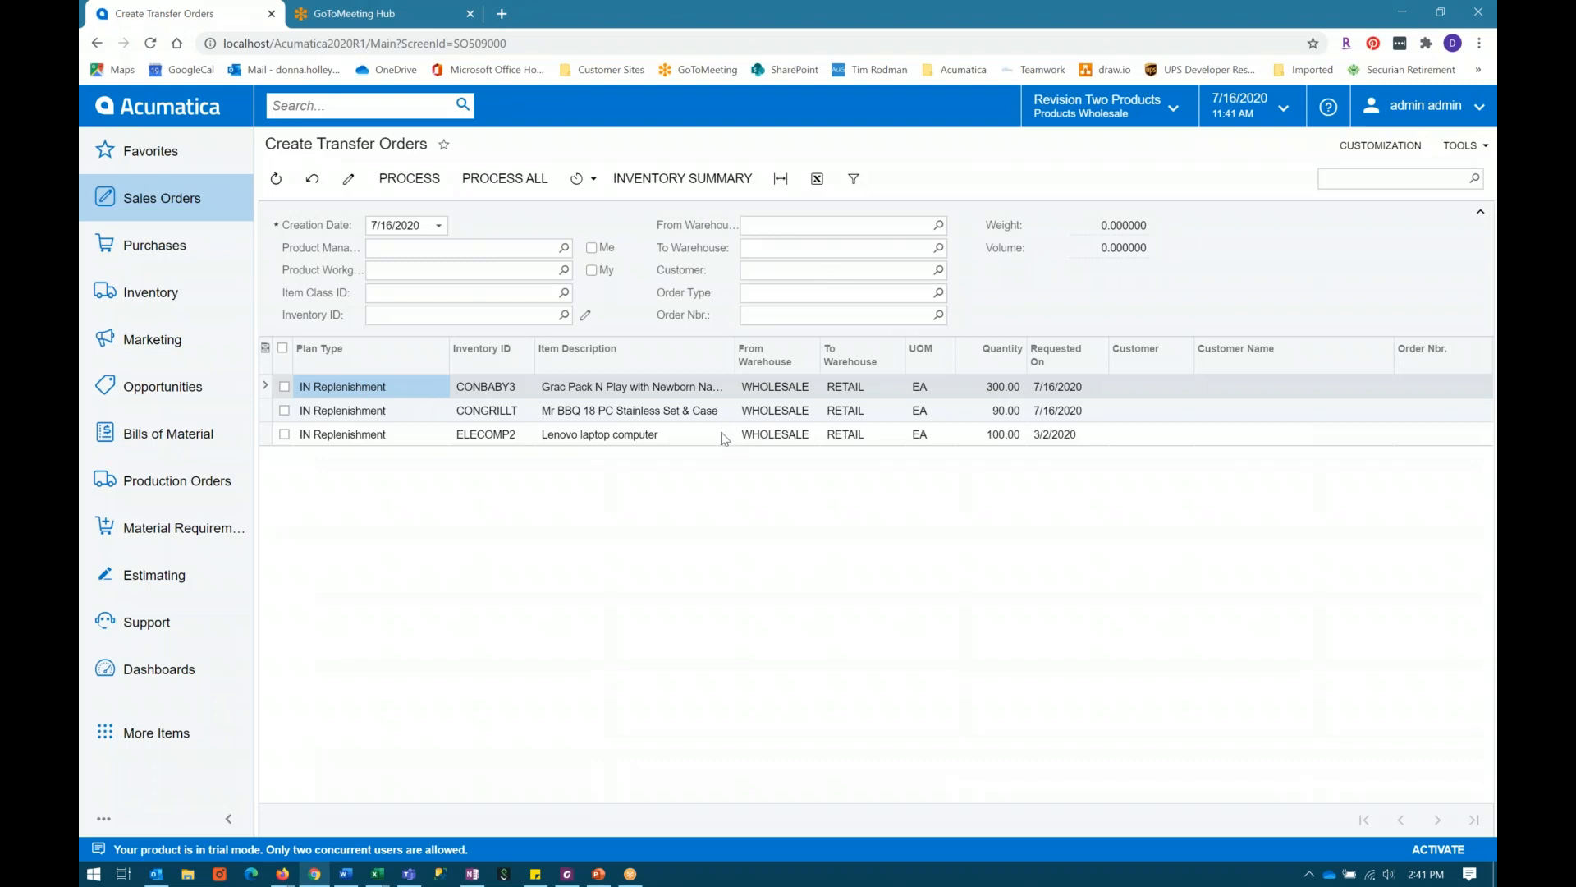
{"action": "left_click", "coordinate": [870, 223]}
Step: Process only CONBABY3's replenishment line into a transfer order for 300 units from WHOLESALE to RETAIL
{"action": "left_click", "coordinate": [623, 389]}
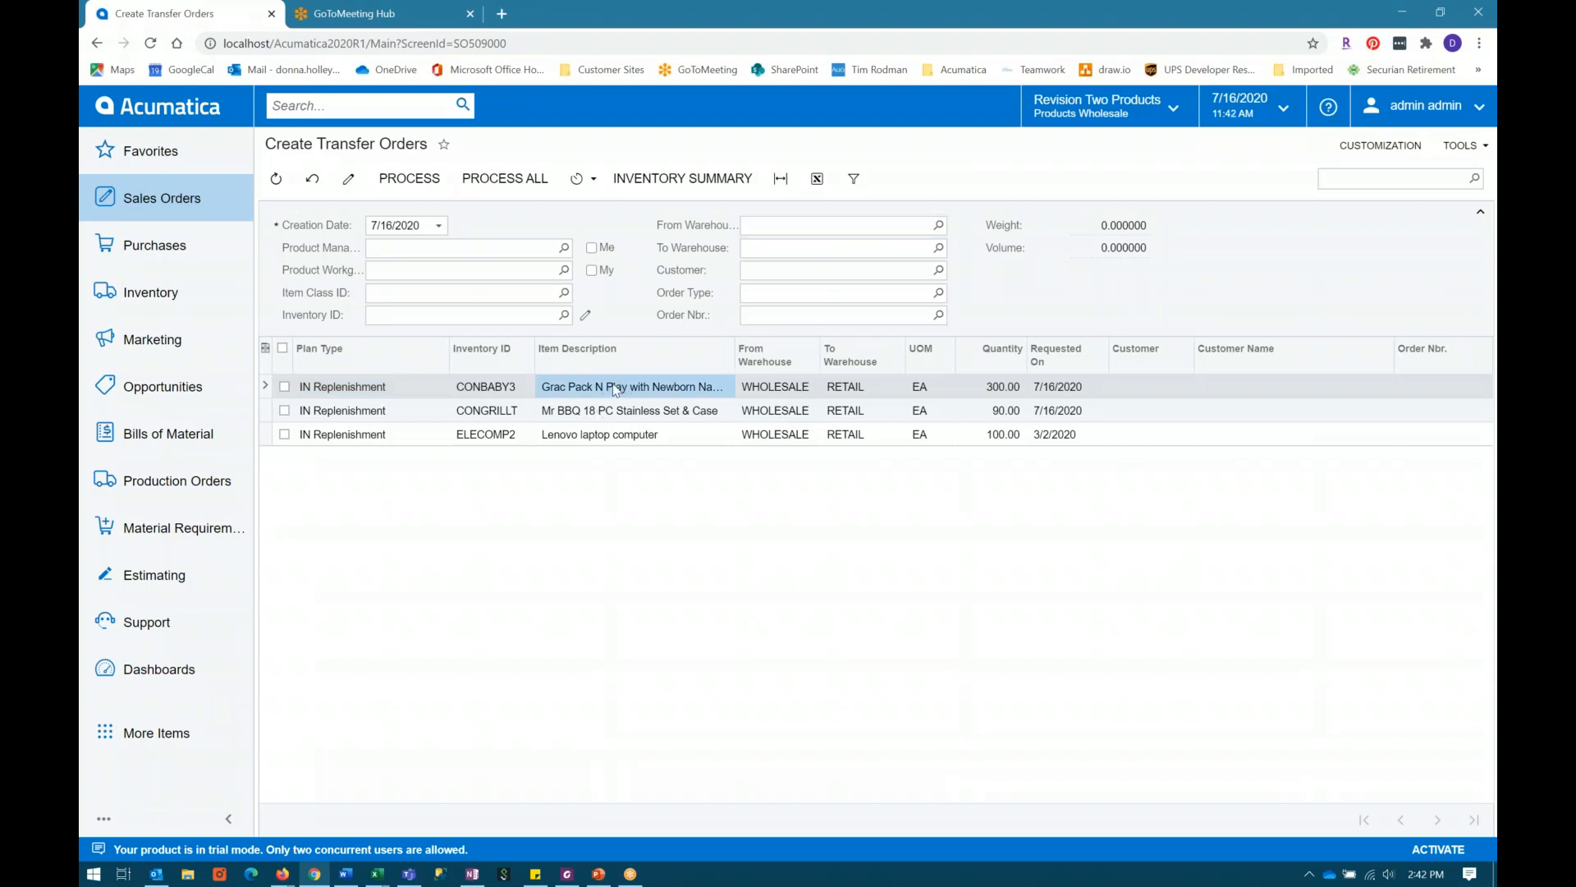
{"action": "left_click", "coordinate": [775, 393]}
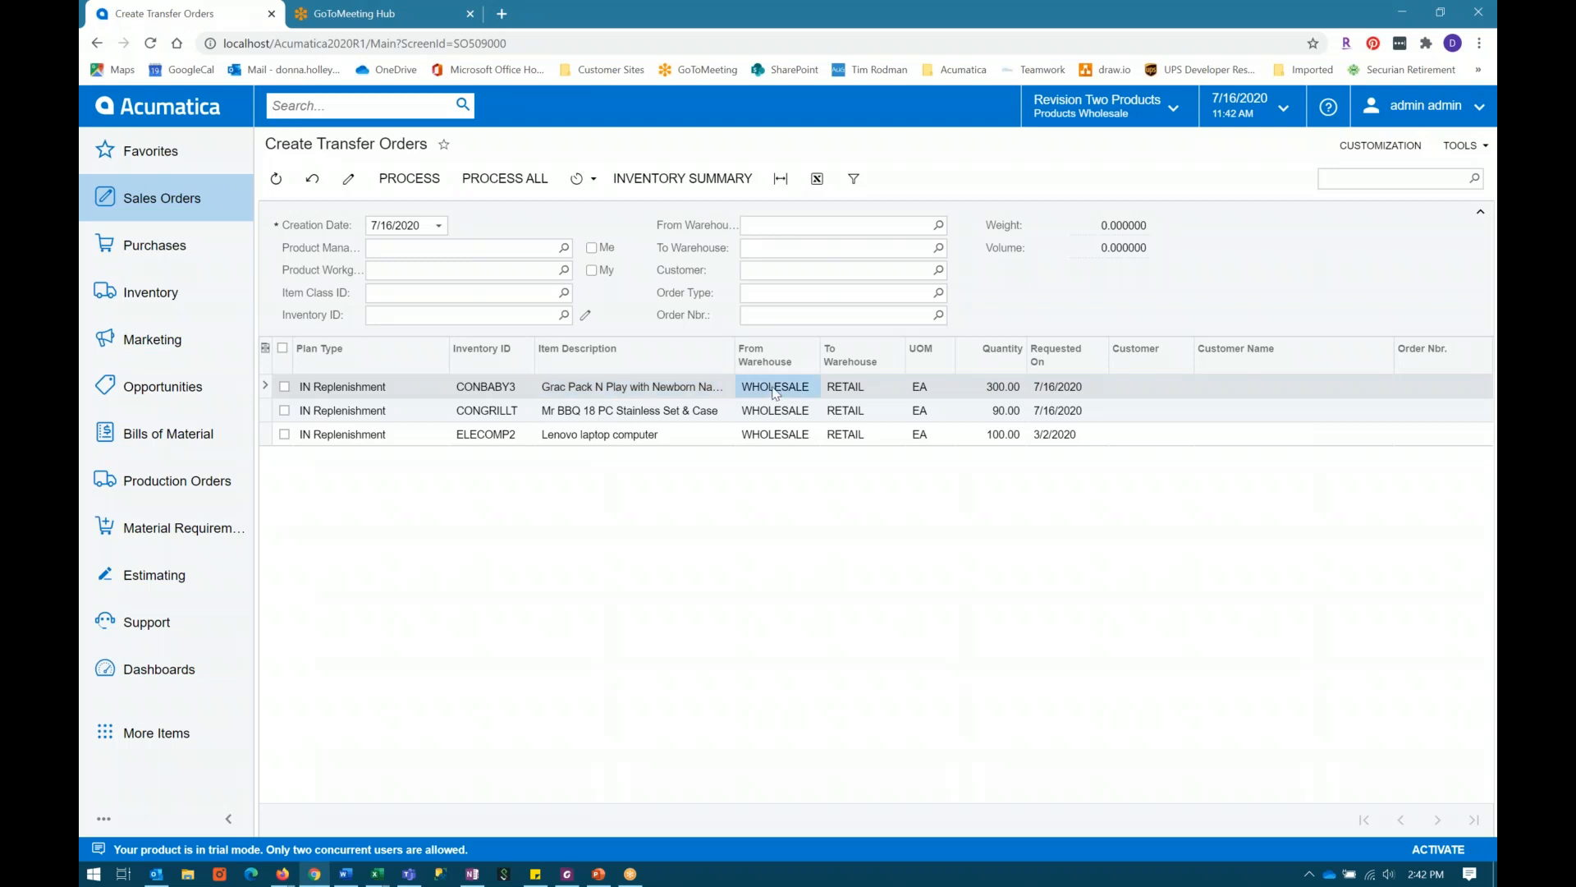
{"action": "left_click", "coordinate": [856, 396]}
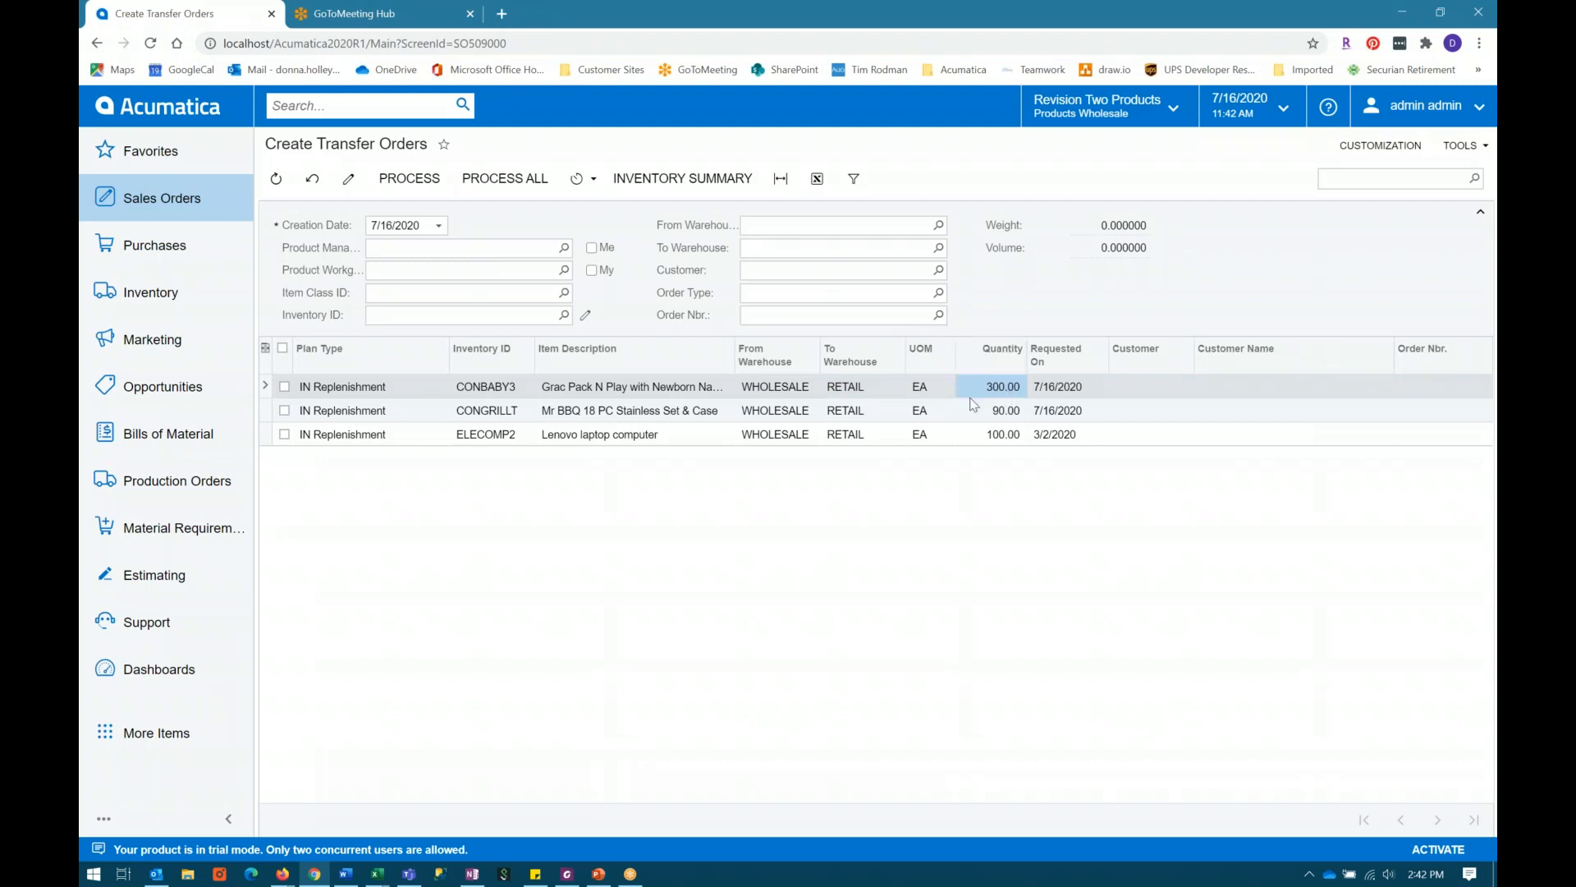
{"action": "left_click", "coordinate": [284, 387]}
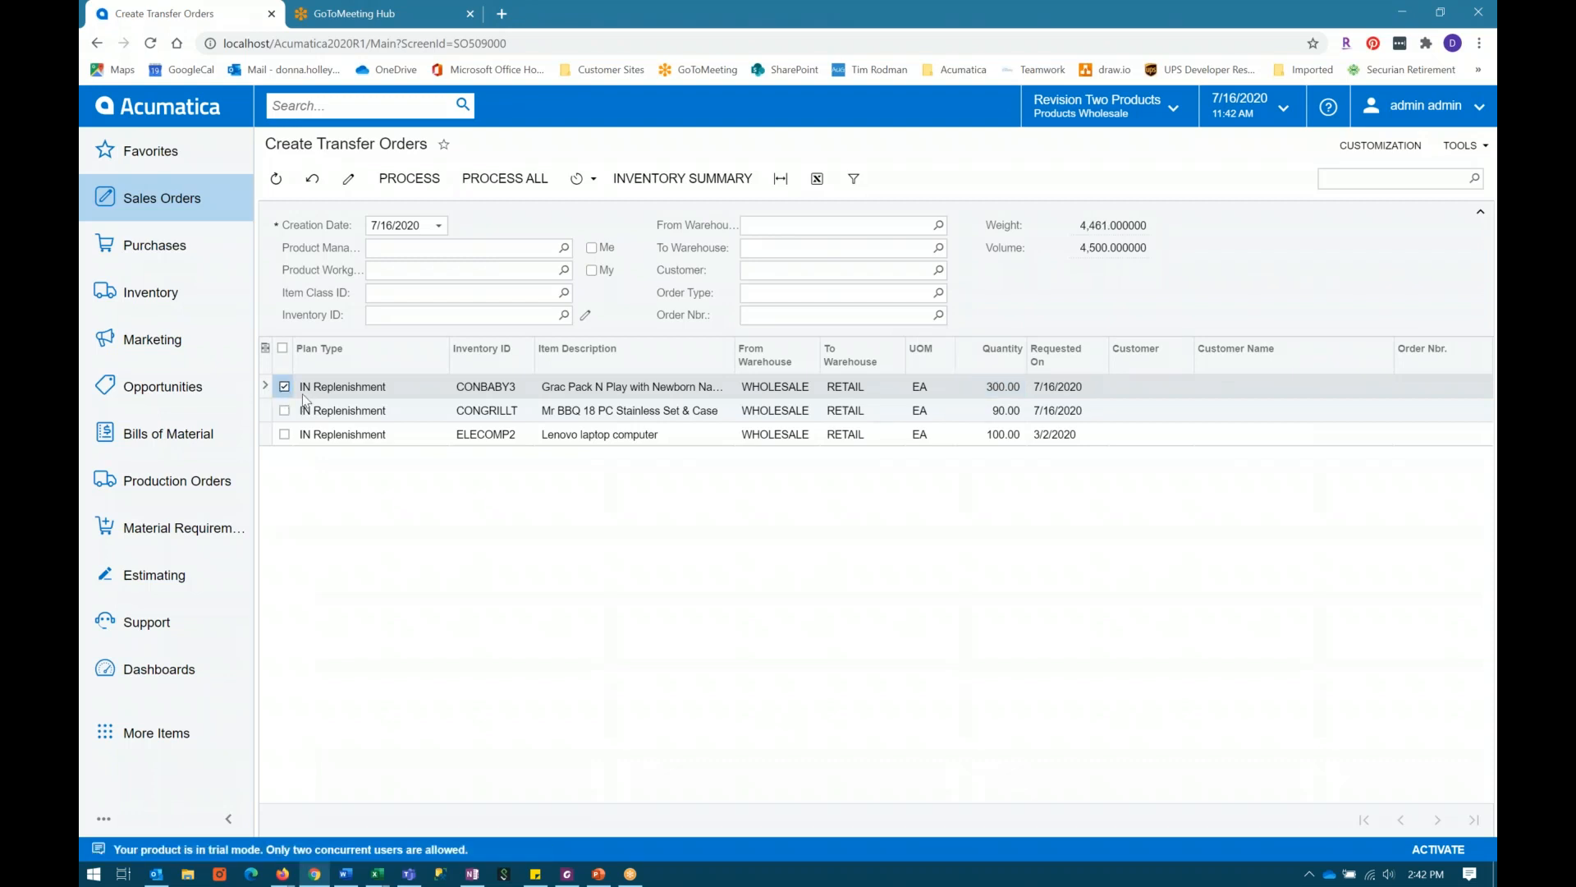
{"action": "left_click", "coordinate": [419, 181]}
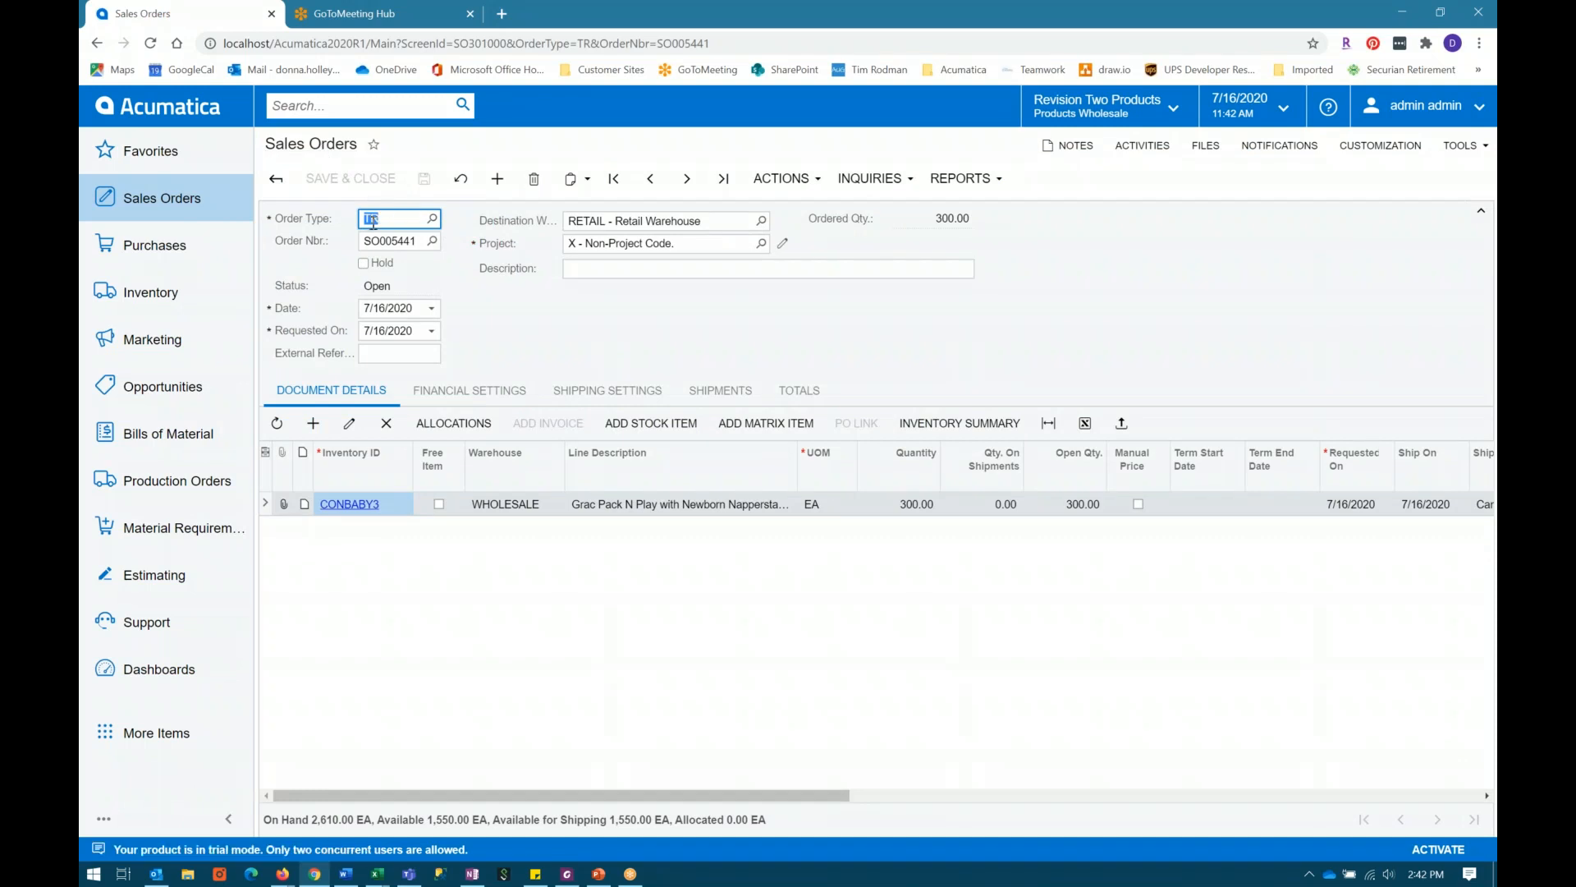
Step: Check the transfer order's destination warehouse and the actions available for it
{"action": "left_click", "coordinate": [670, 217]}
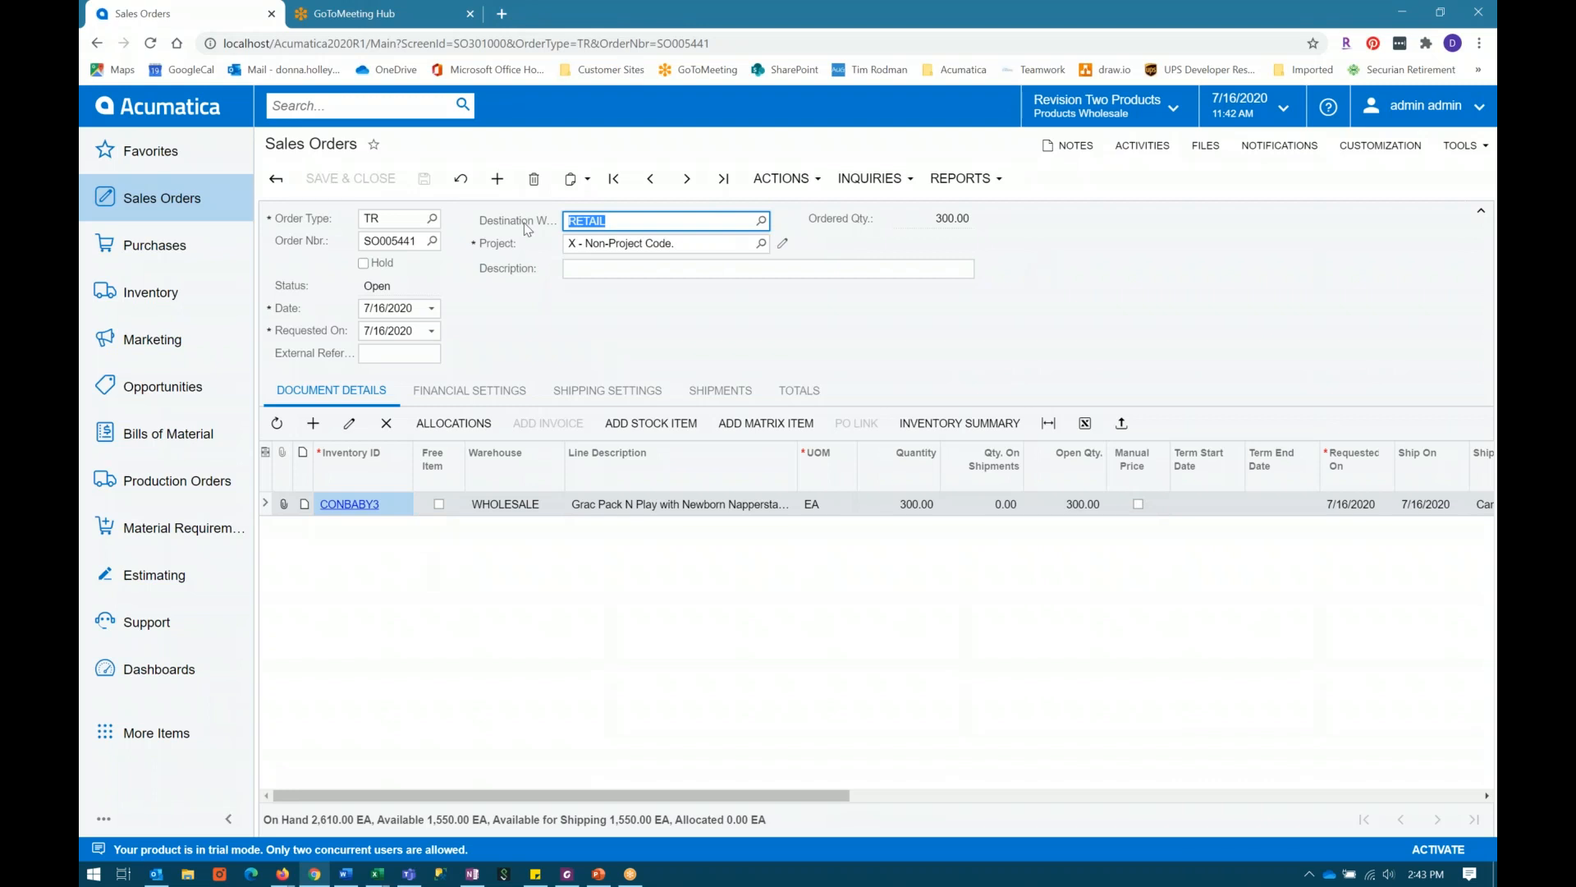
{"action": "left_click", "coordinate": [814, 186]}
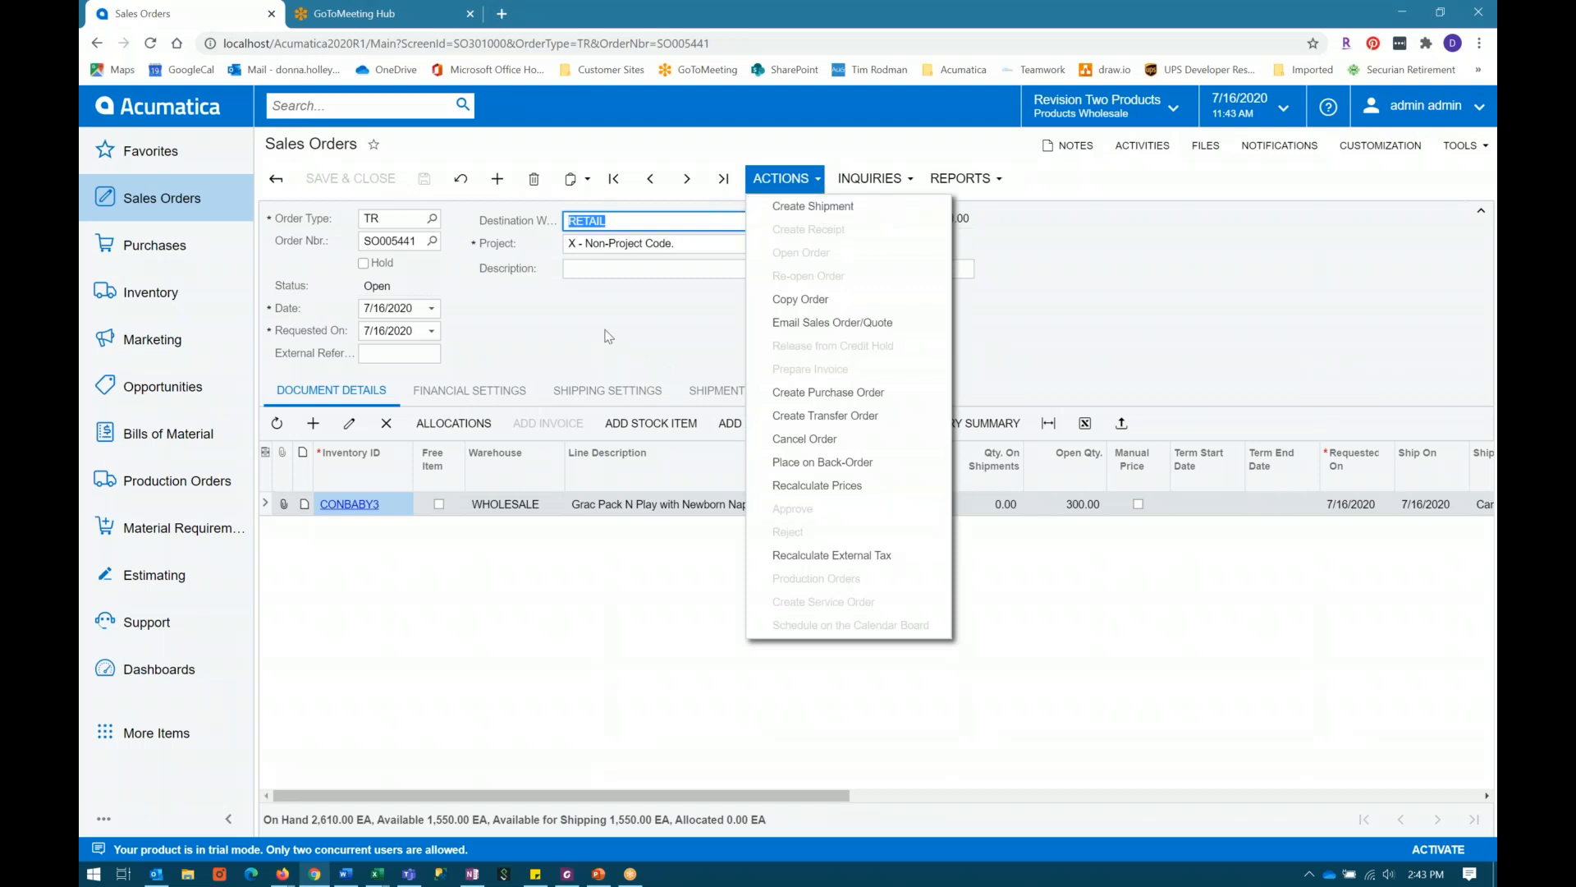
{"action": "left_click", "coordinate": [609, 336]}
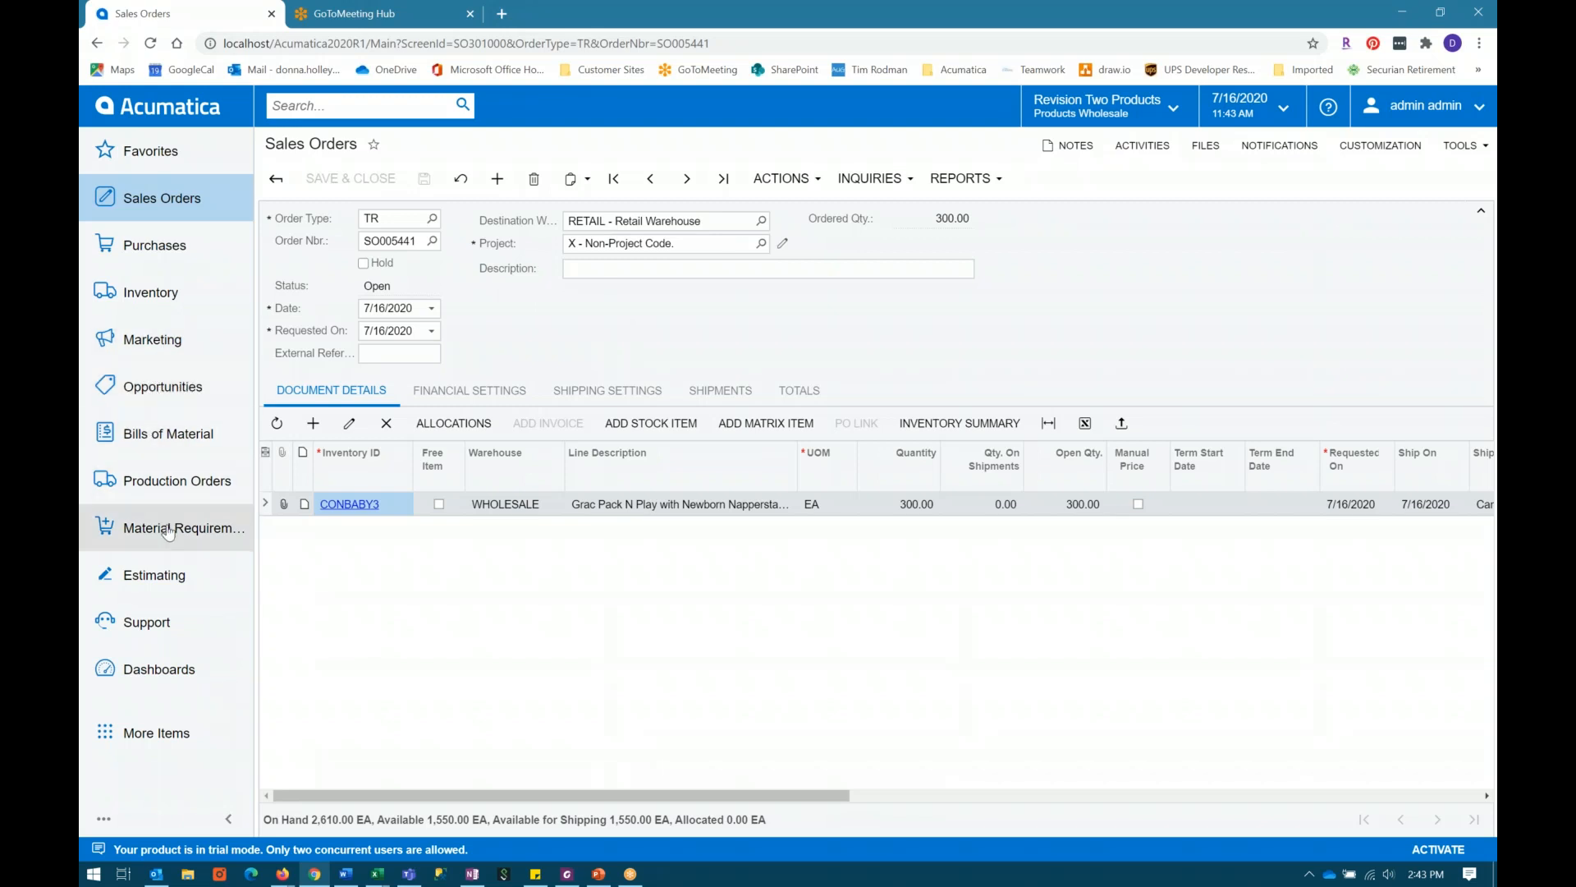
Step: Process only ELECPU1's suggested replenishment for the RETAIL warehouse on the Prepare Replenishment form and close the processing summary
{"action": "left_click", "coordinate": [149, 289]}
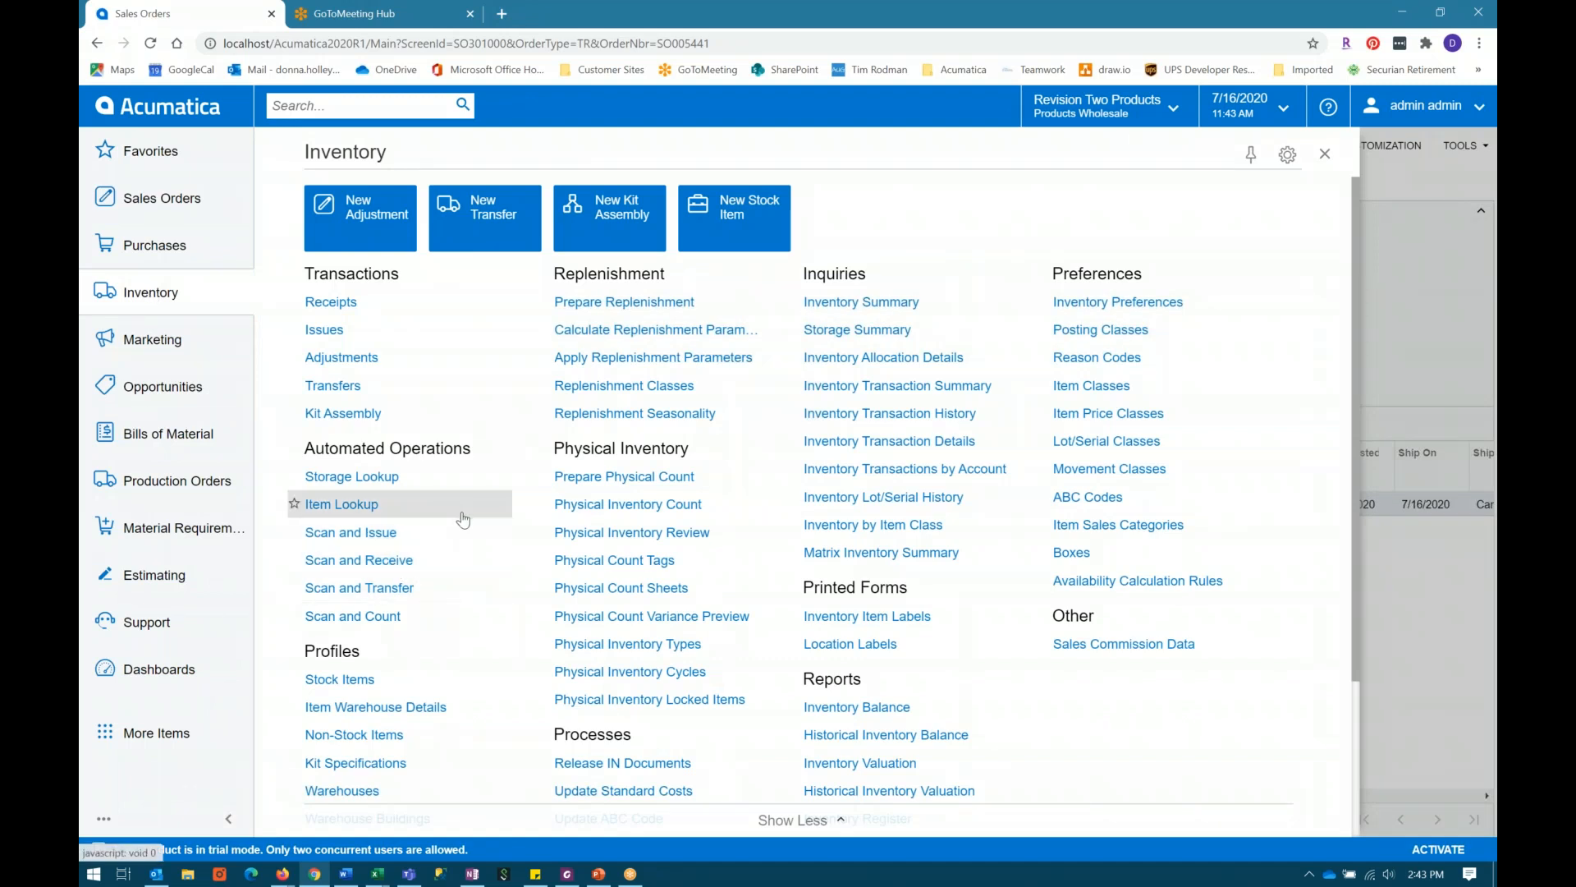
{"action": "left_click", "coordinate": [639, 309]}
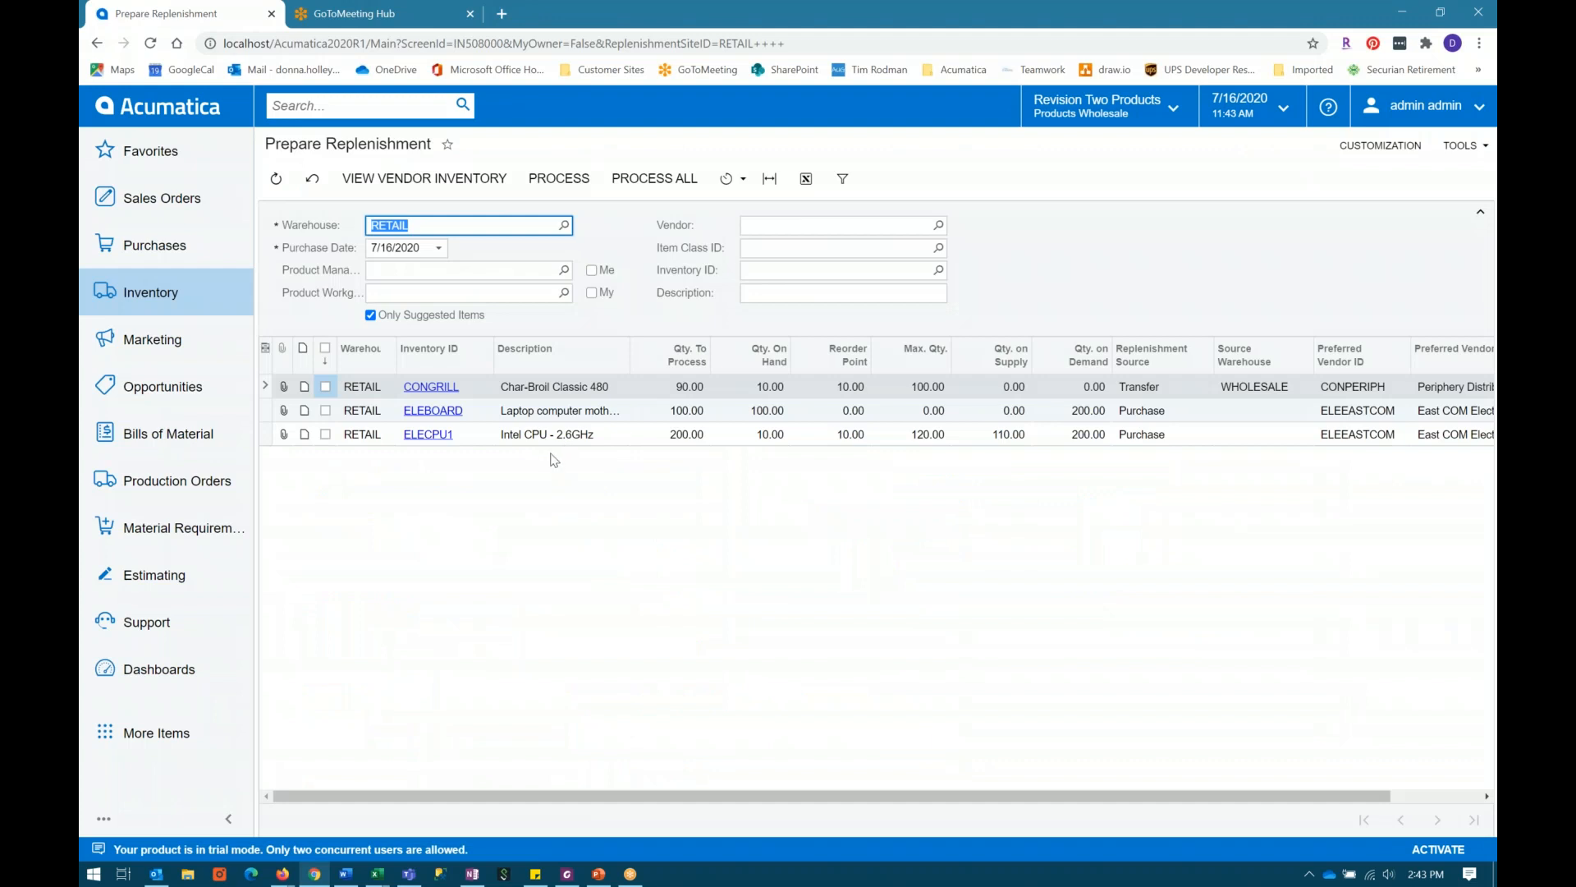
{"action": "left_click", "coordinate": [556, 442]}
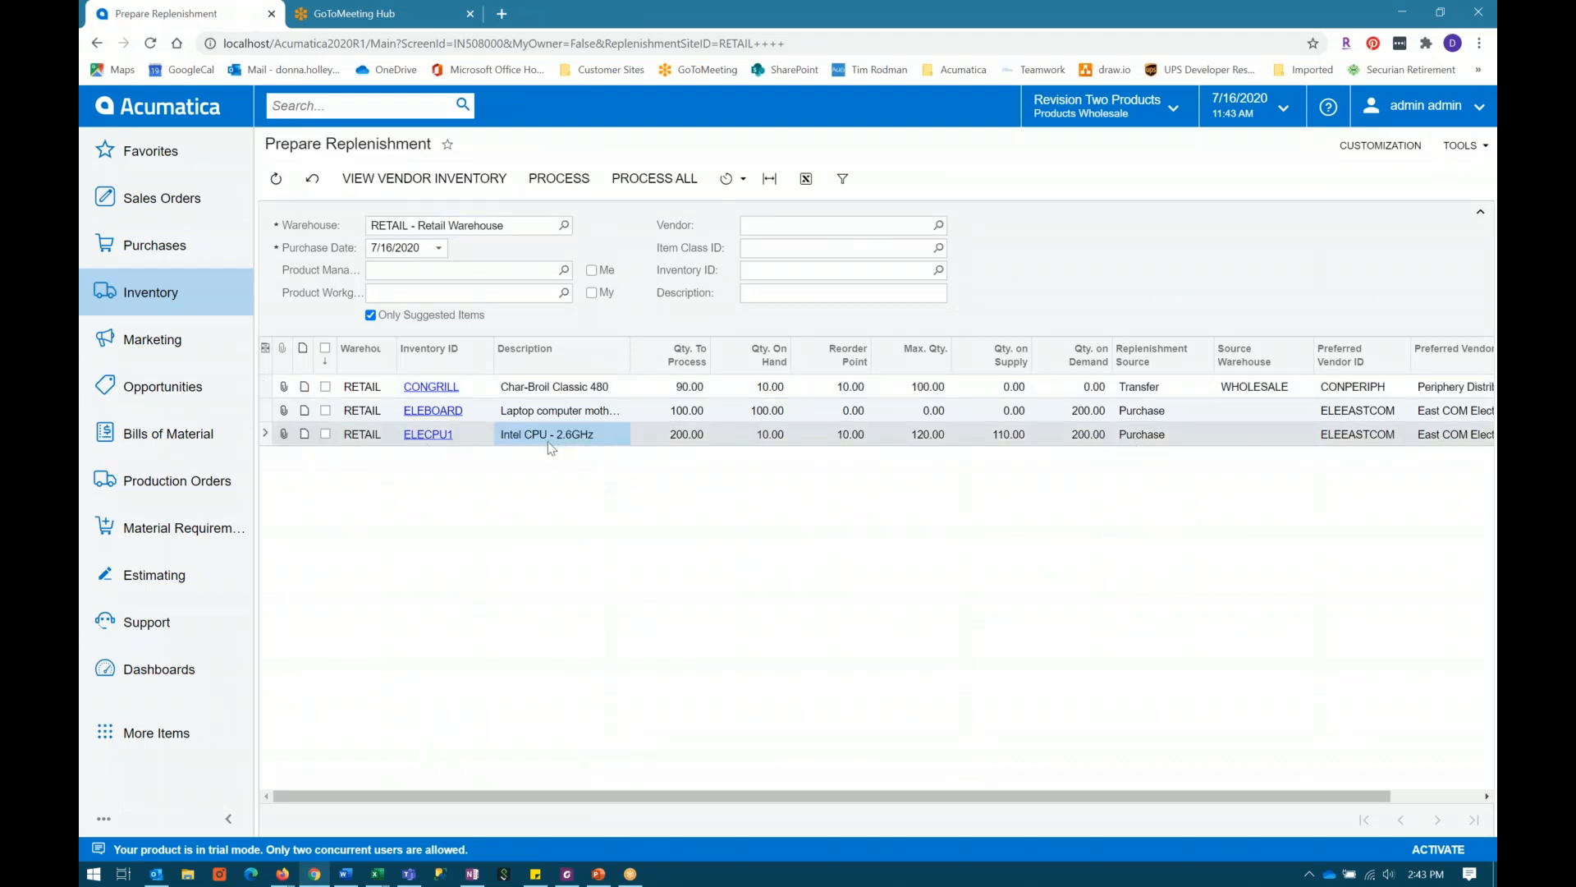
{"action": "left_click", "coordinate": [326, 434]}
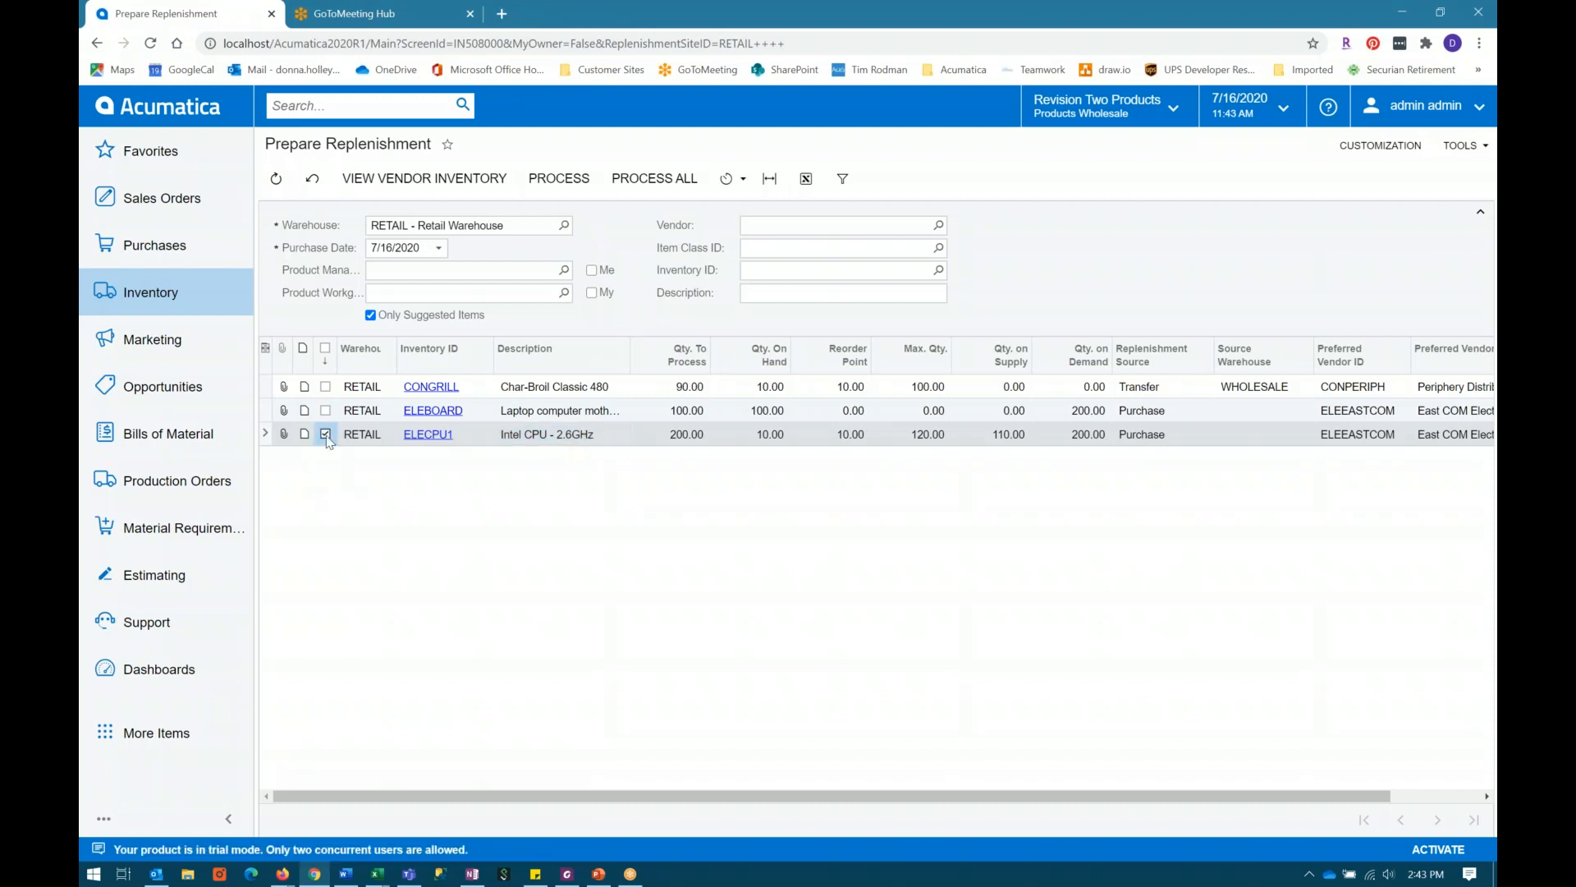
{"action": "left_click", "coordinate": [550, 186]}
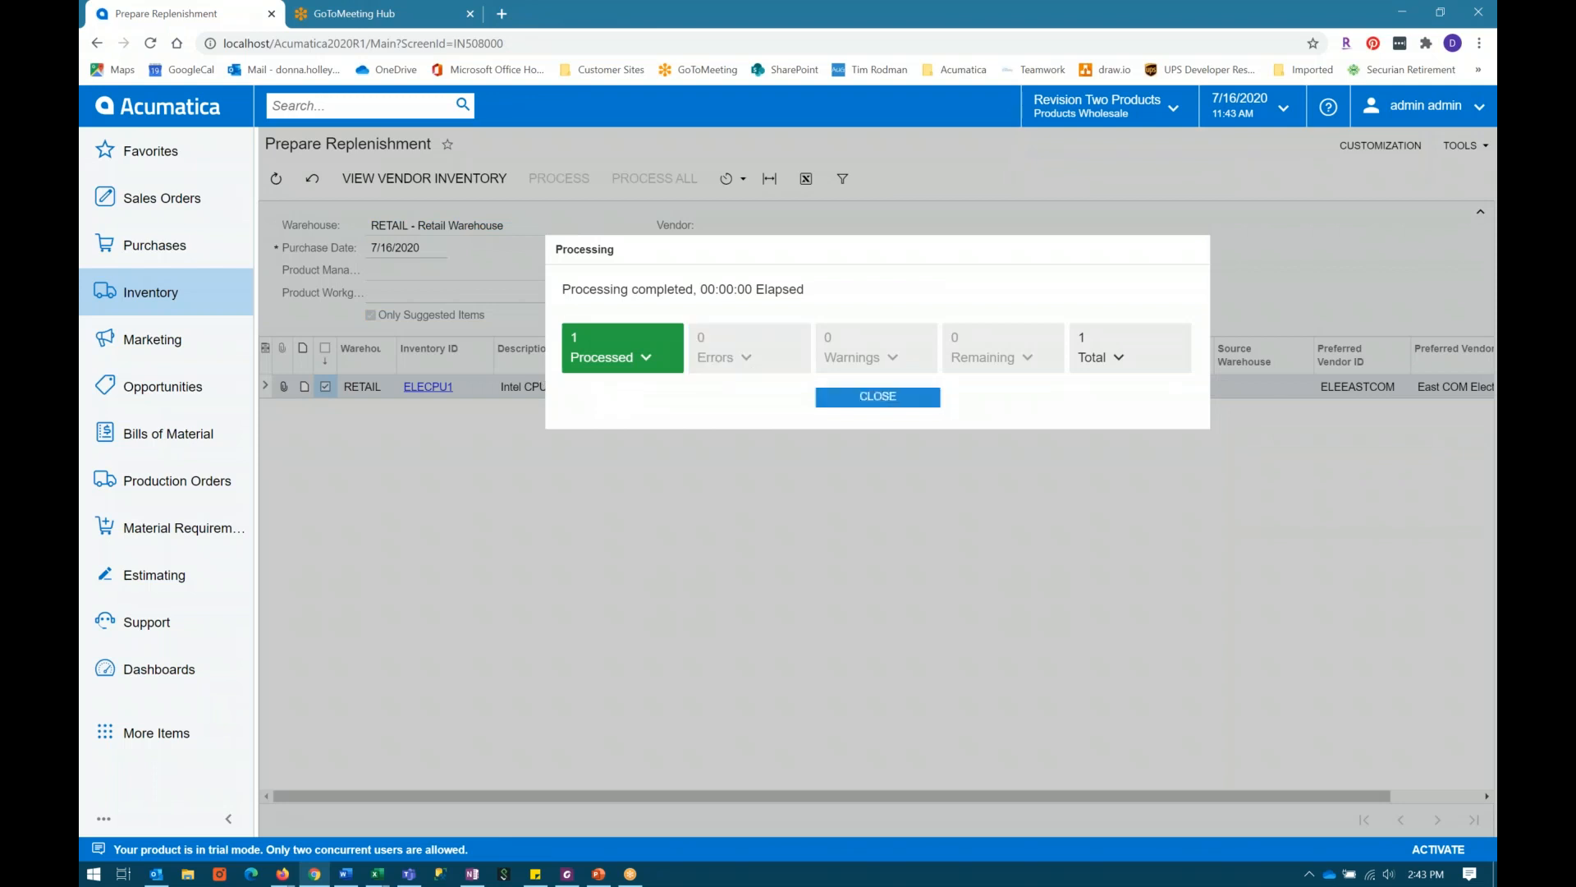
{"action": "left_click", "coordinate": [845, 398]}
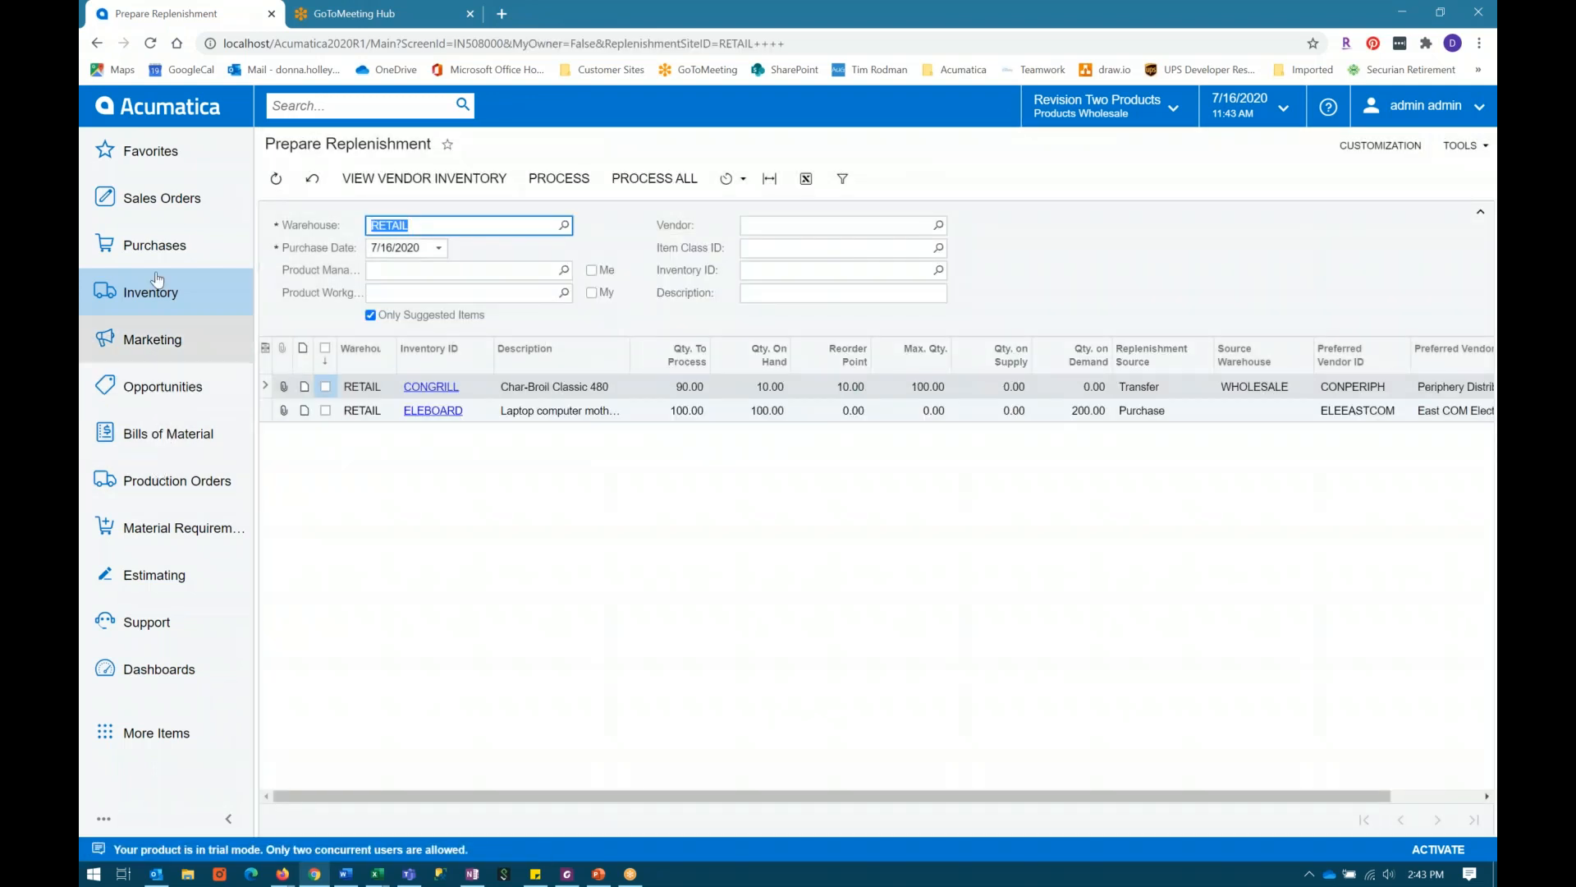
Step: Open the Create Purchase Orders form and compare the plan types of the AMDRIPTRAY and ELECPU1 lines
{"action": "left_click", "coordinate": [156, 247]}
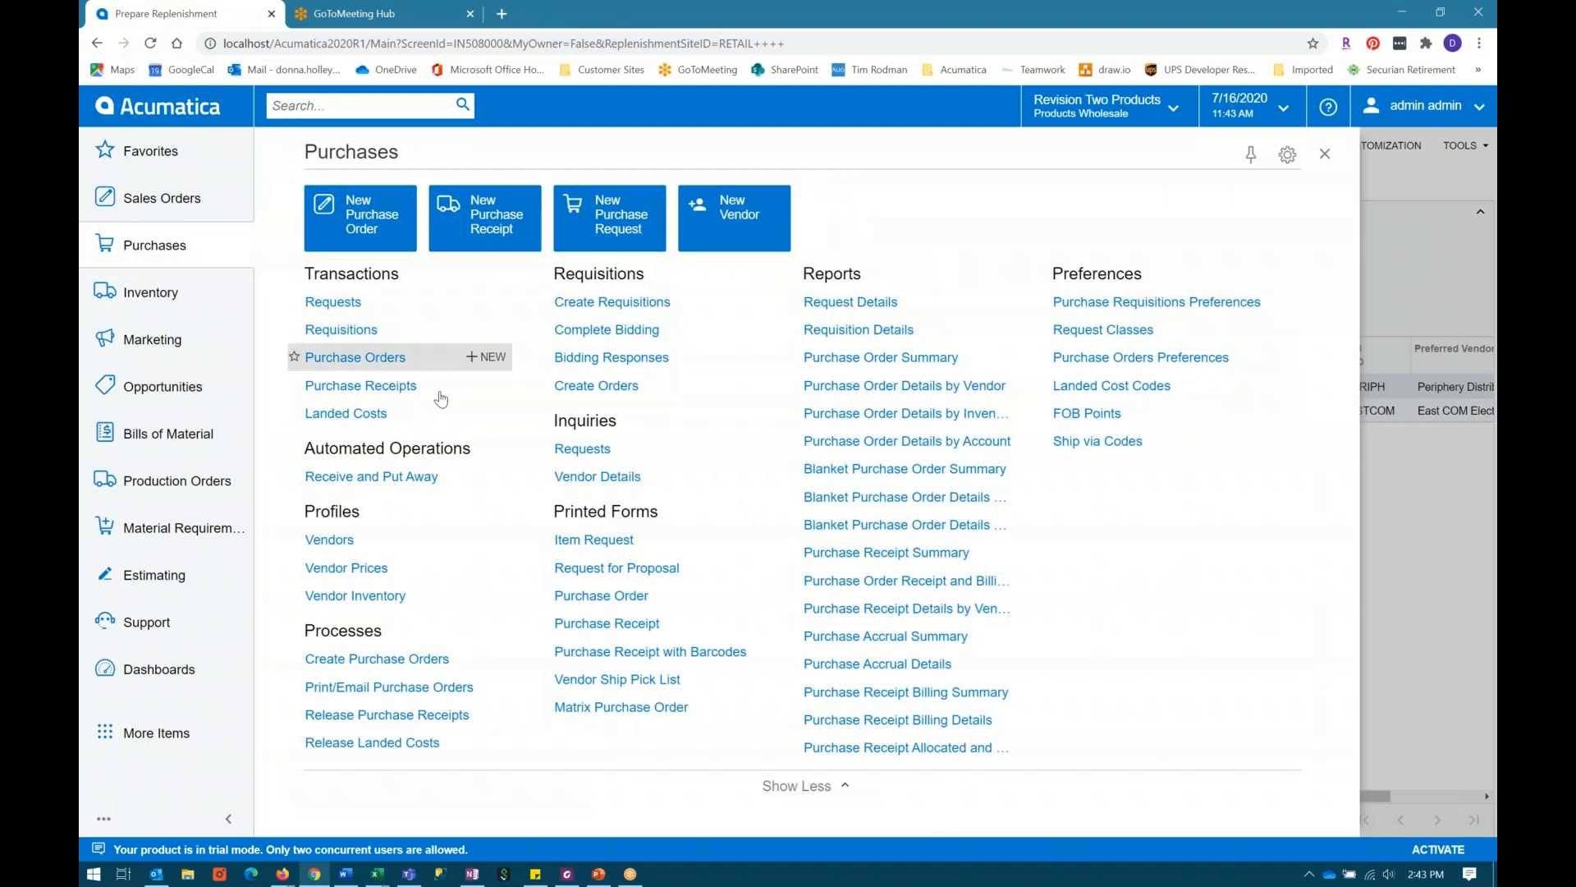
{"action": "left_click", "coordinate": [369, 667]}
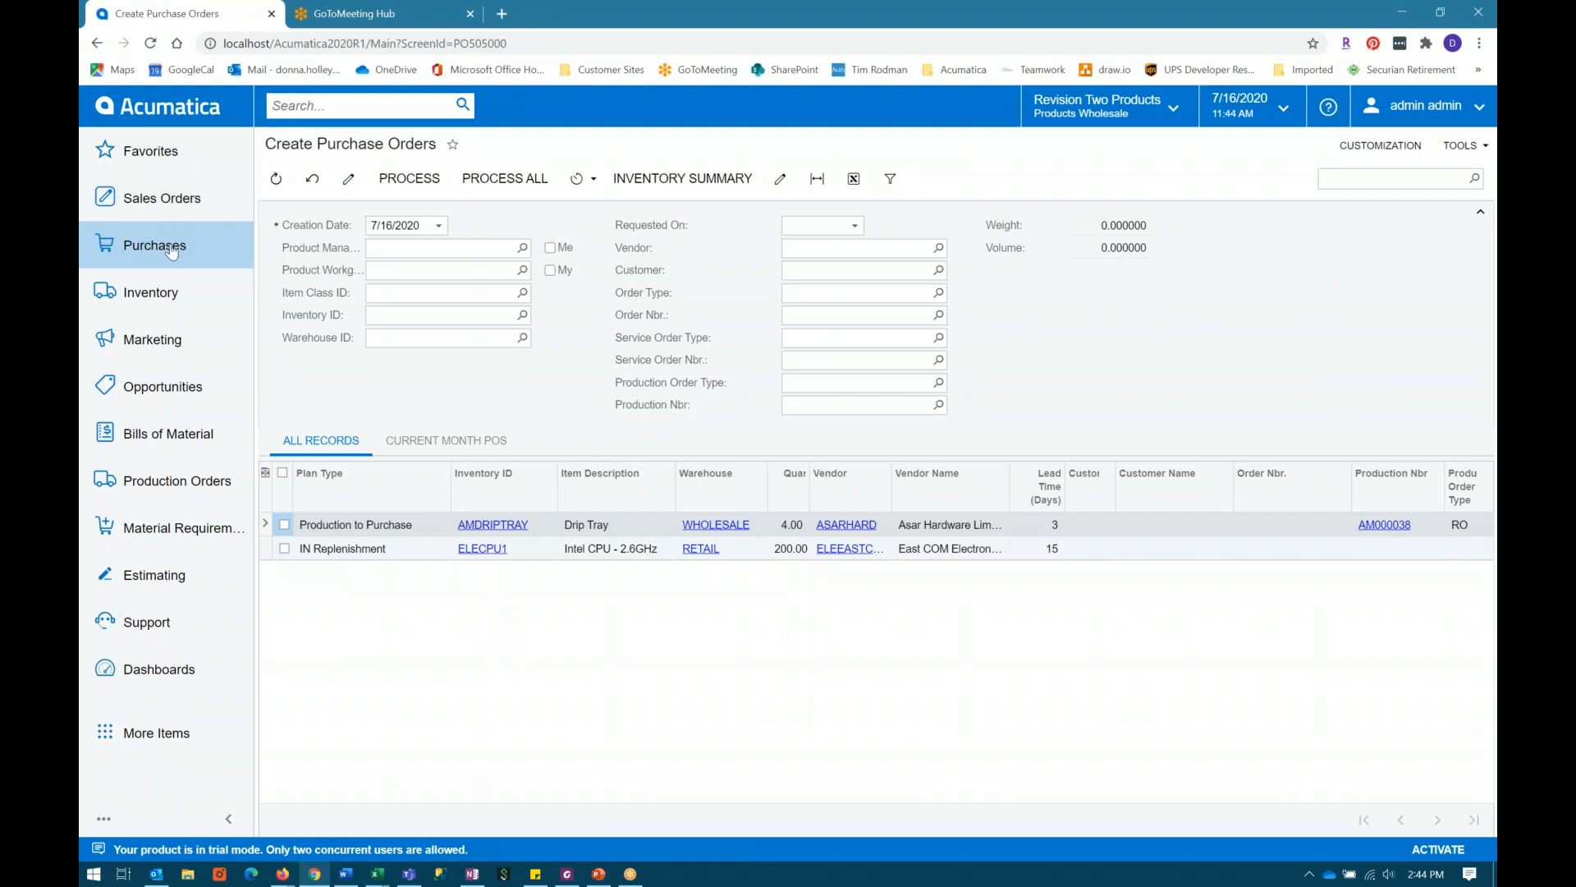
{"action": "left_click", "coordinate": [364, 549]}
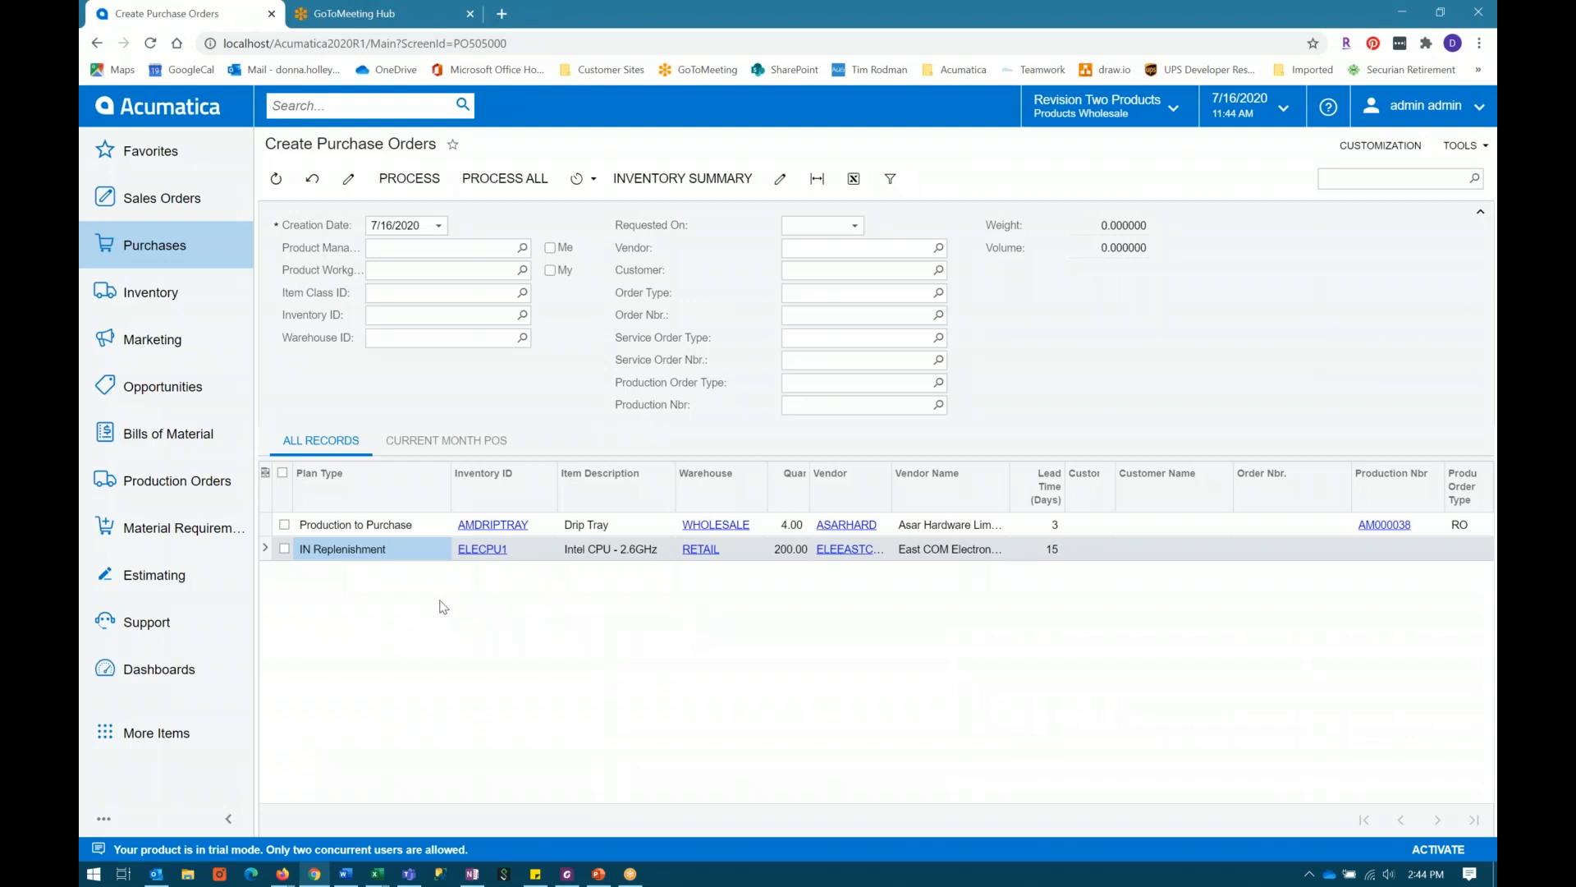
{"action": "left_click", "coordinate": [380, 527]}
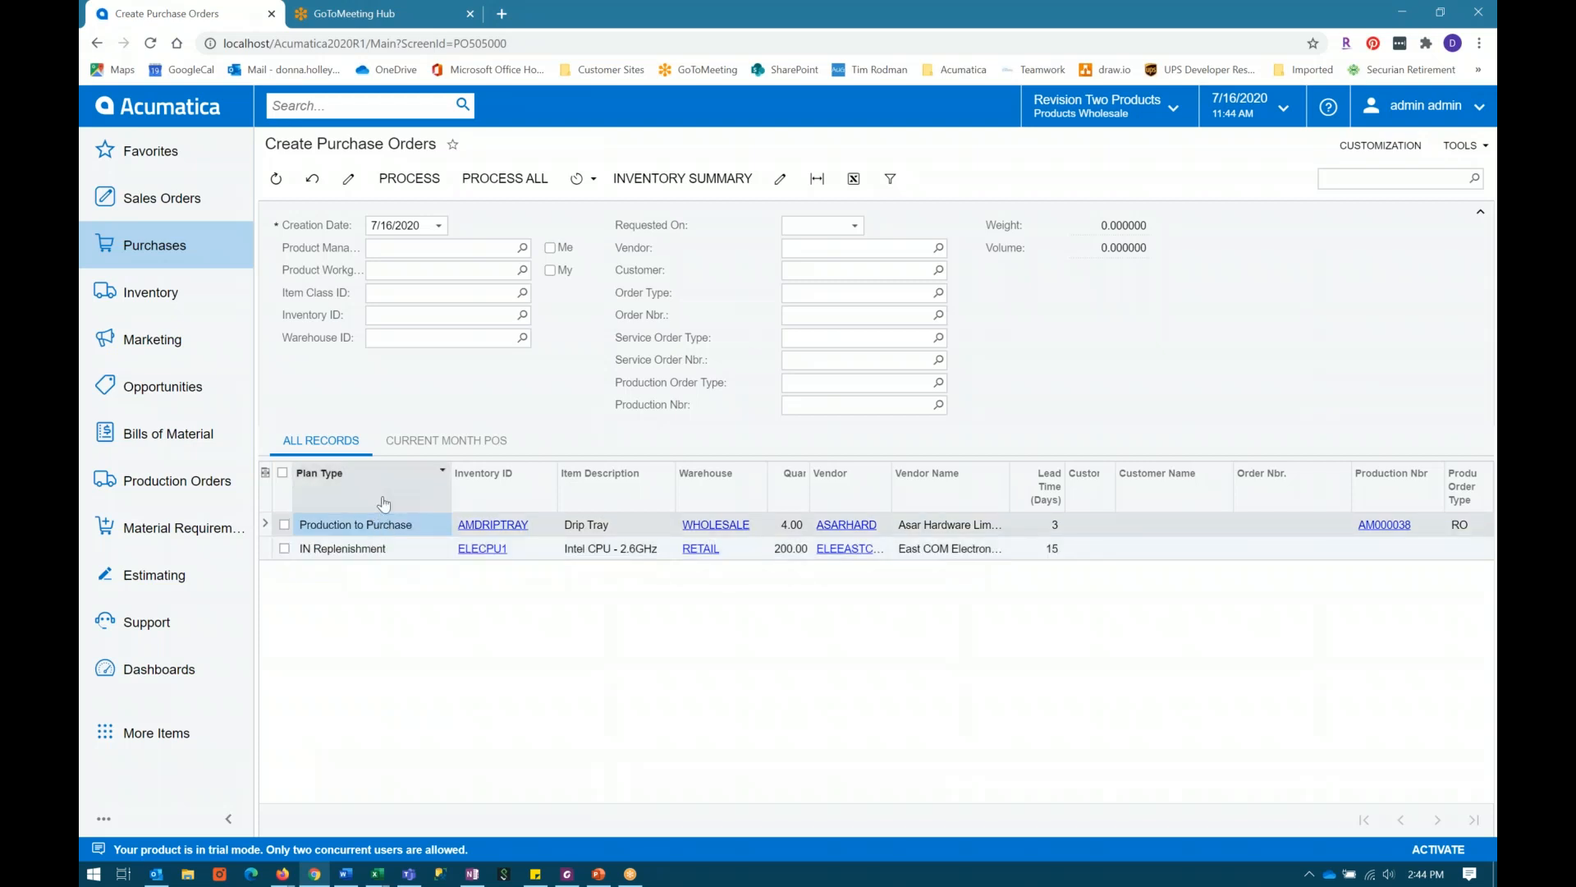
{"action": "left_click", "coordinate": [361, 553]}
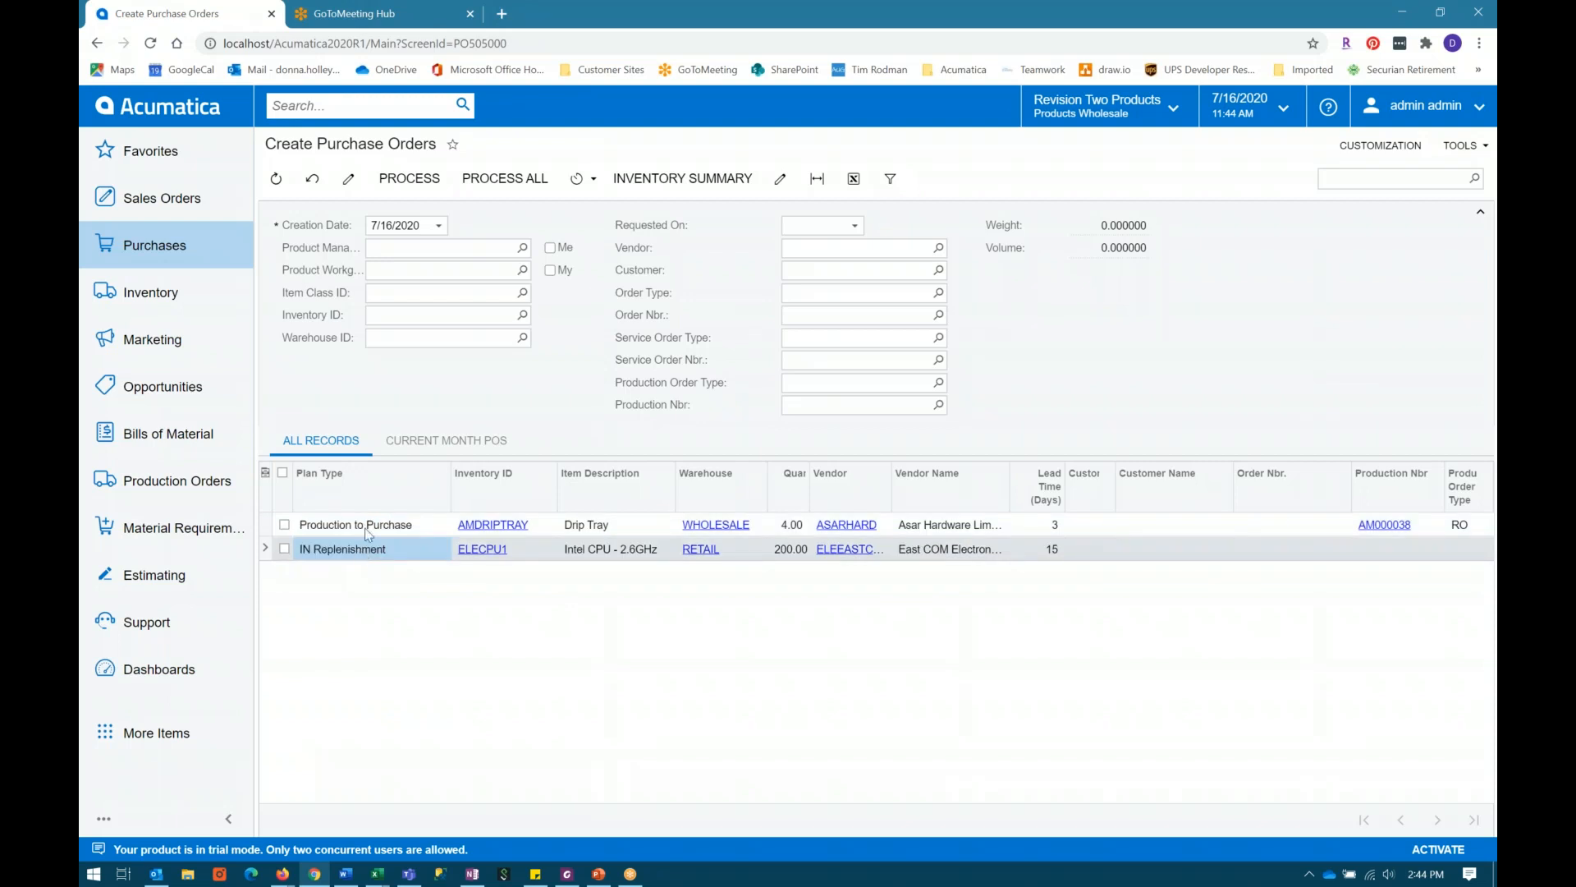
{"action": "left_click", "coordinate": [366, 530]}
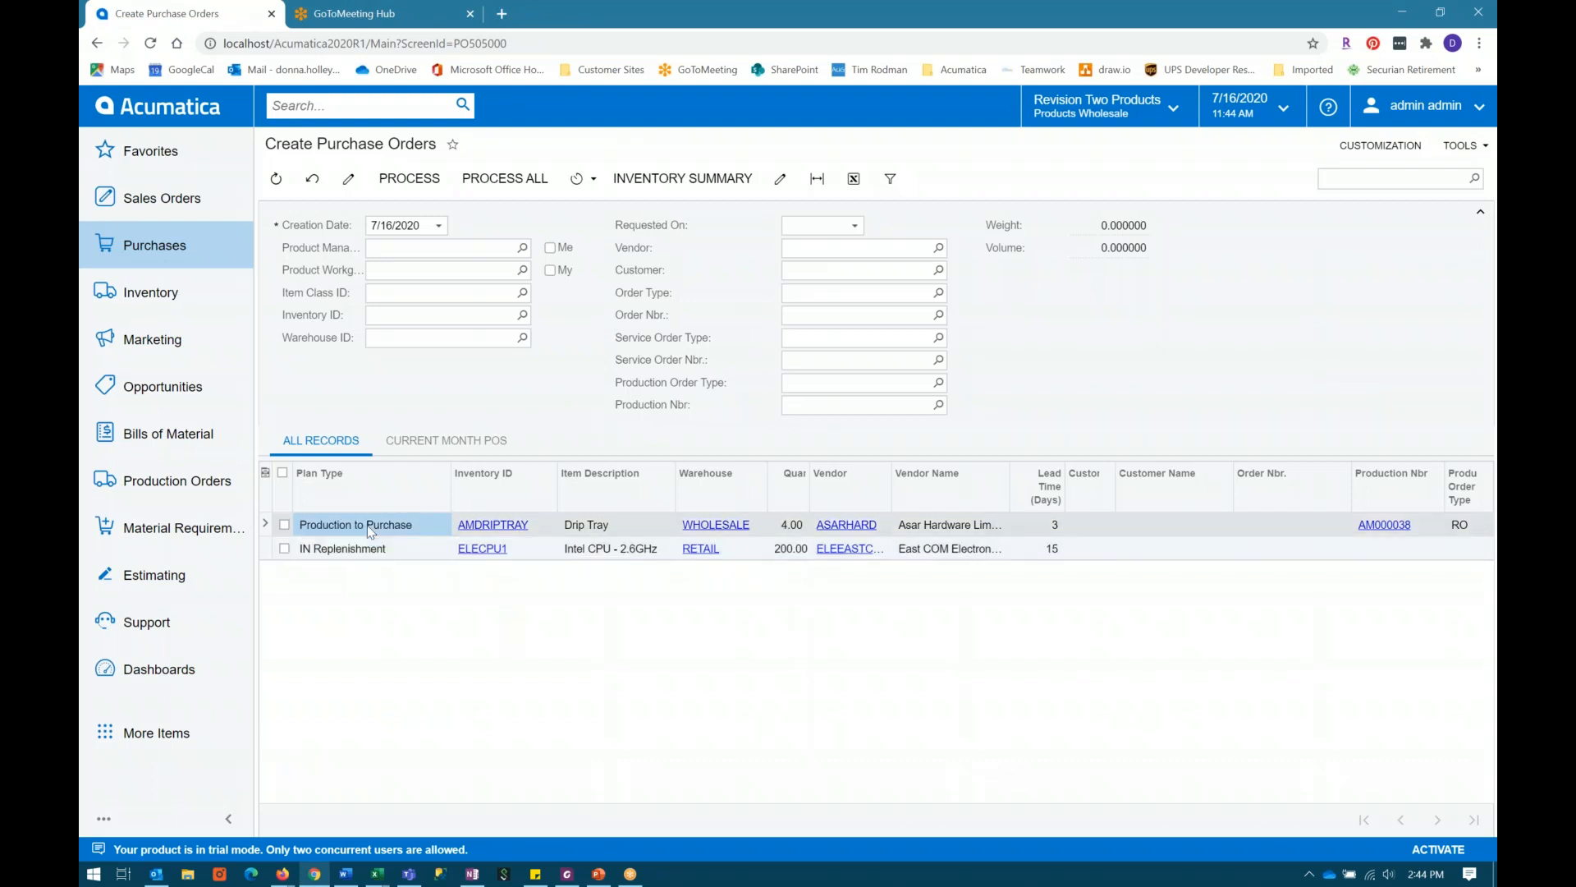
{"action": "left_click", "coordinate": [596, 532]}
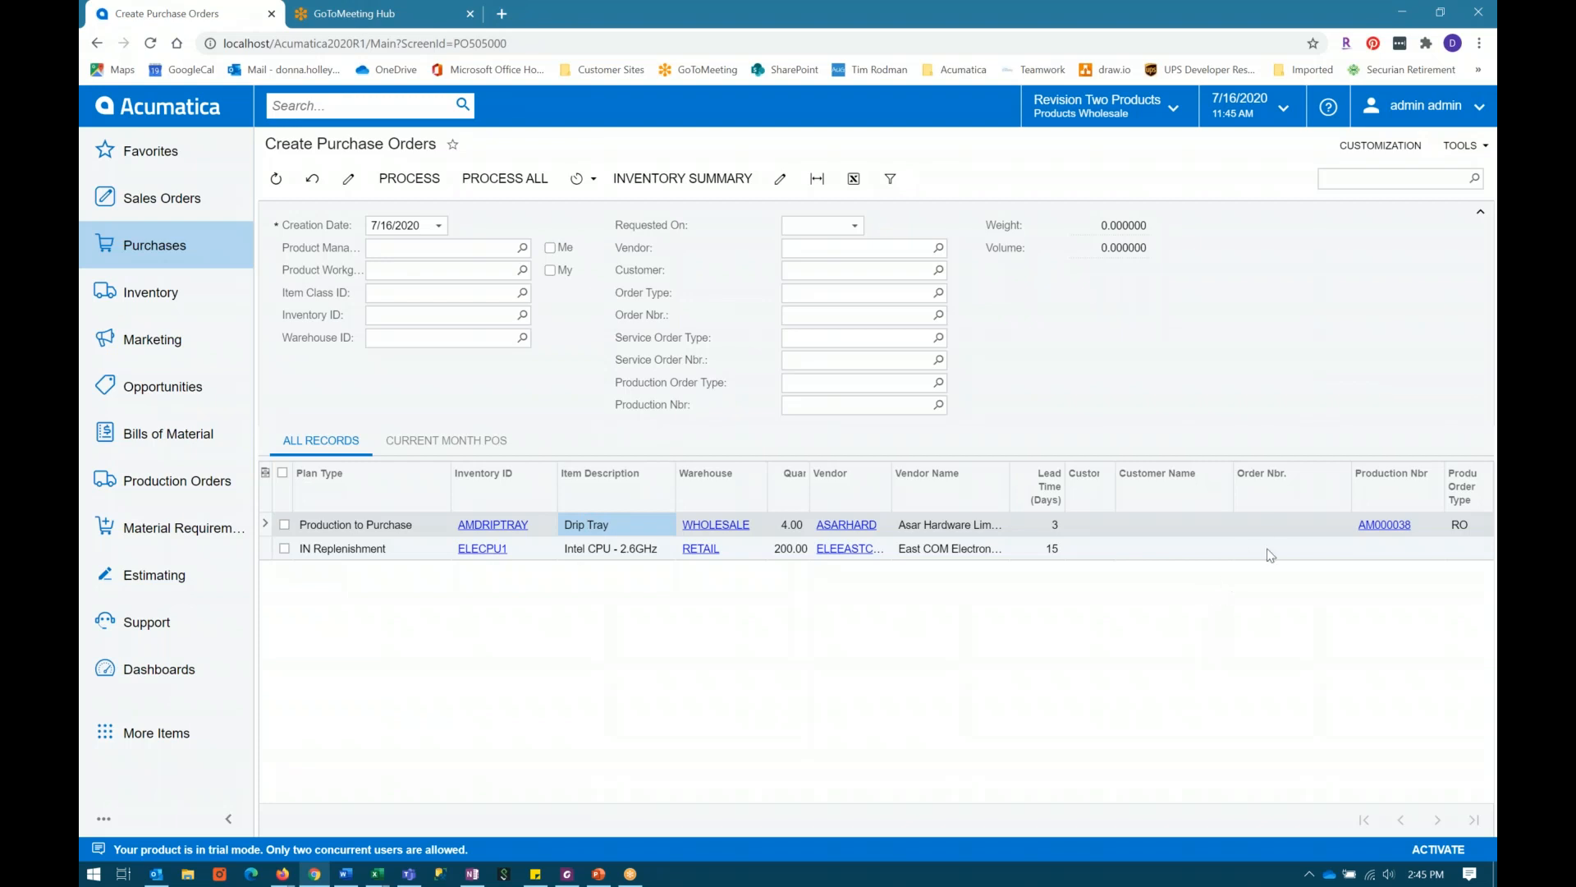
Step: Leave only the ELECPU1 line selected and process it into a purchase order for vendor ELEEASTCOM
{"action": "left_click", "coordinate": [284, 525]}
{"action": "left_click", "coordinate": [284, 549]}
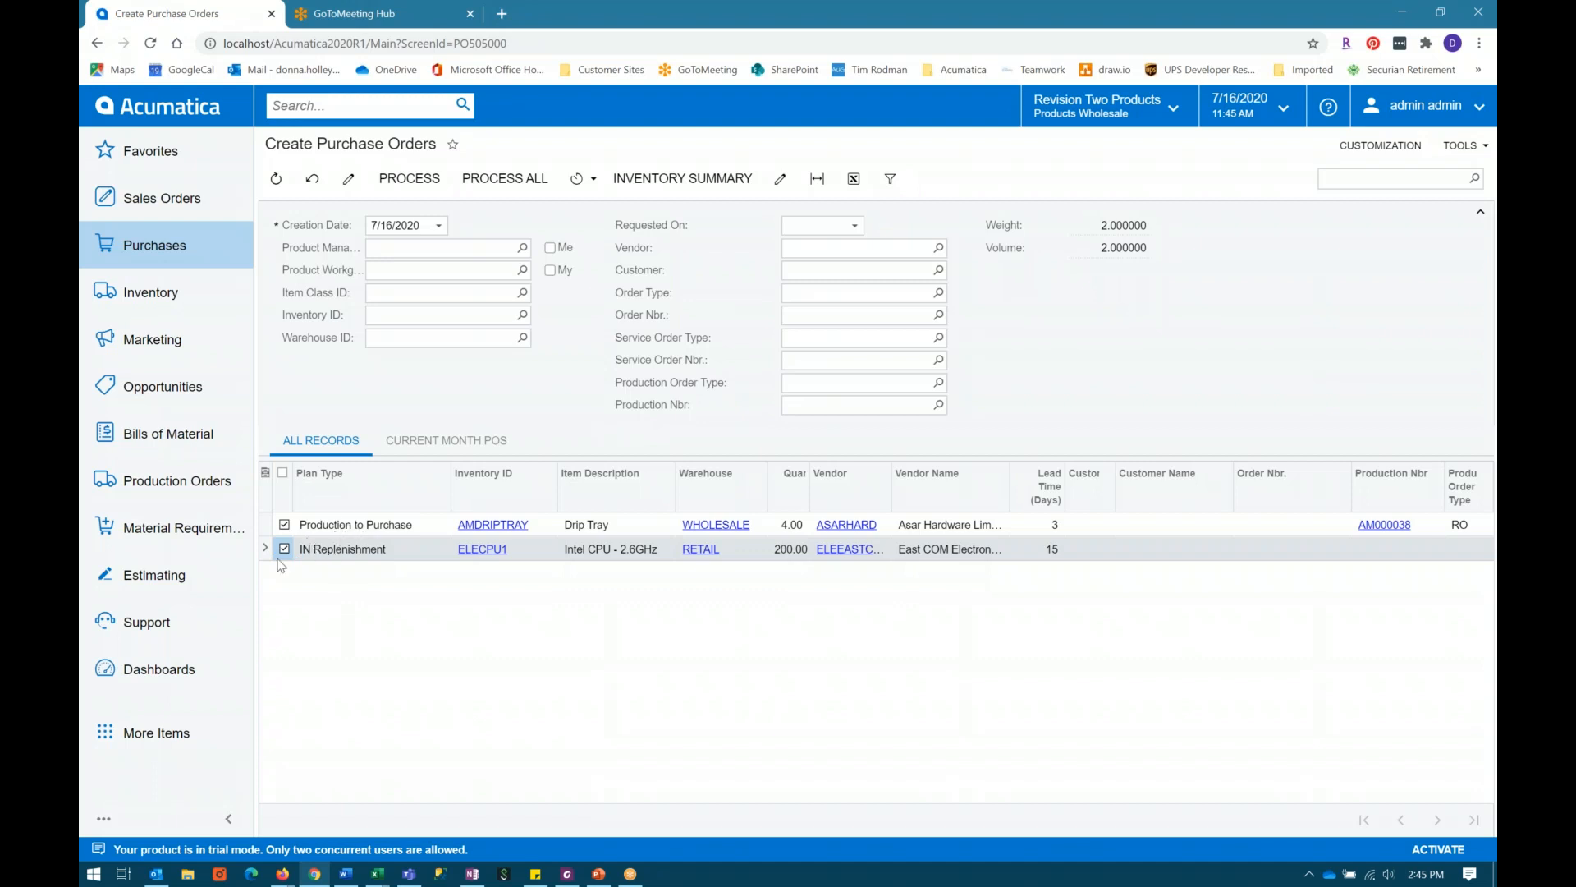
{"action": "left_click", "coordinate": [284, 525]}
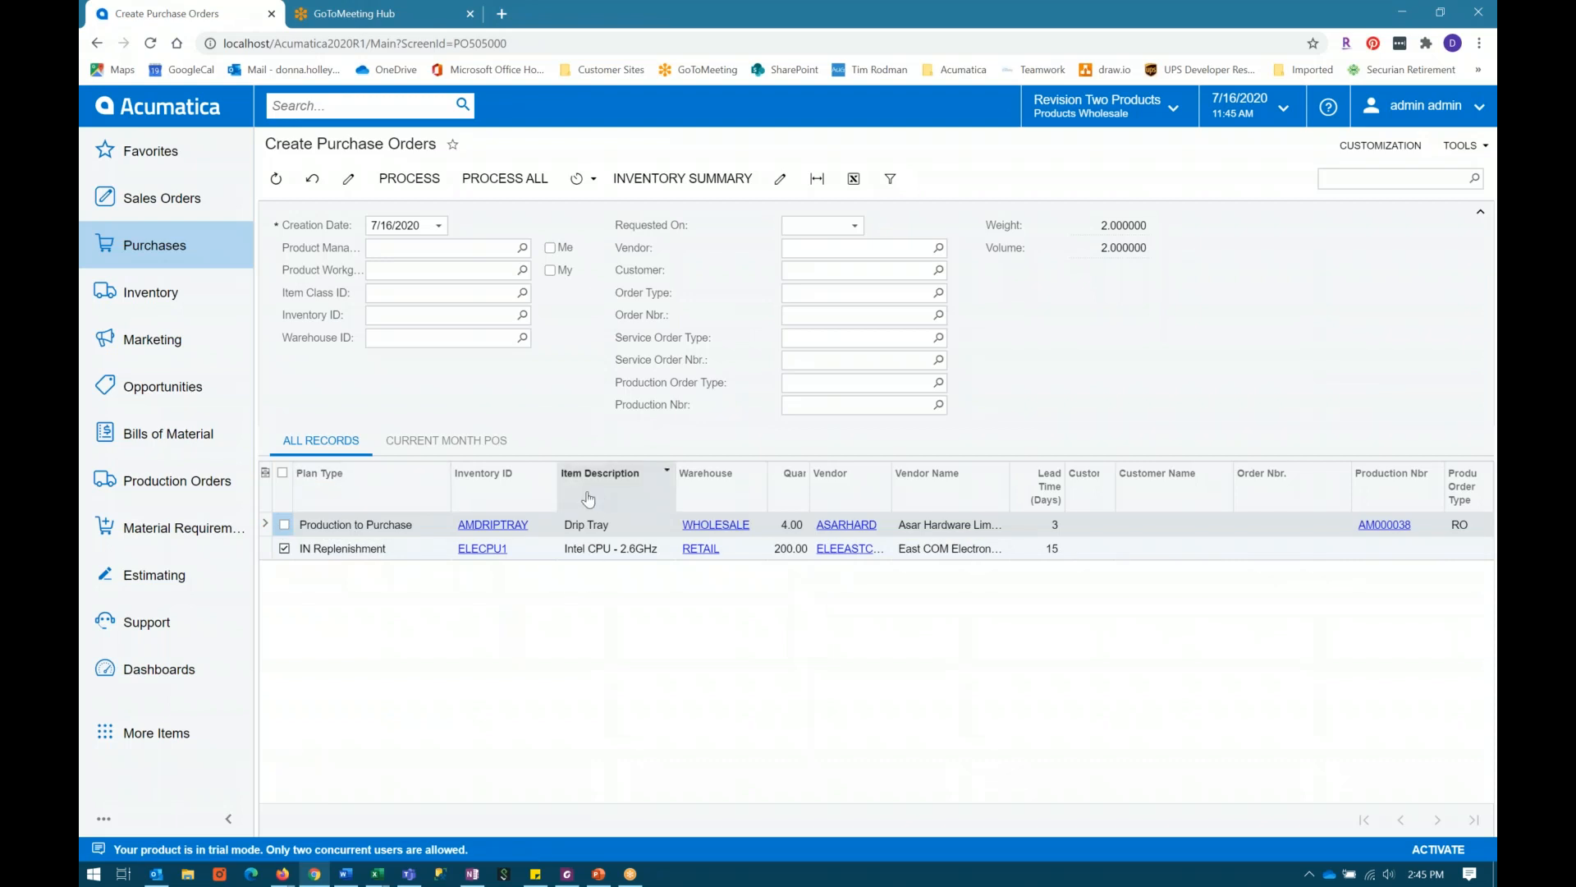
{"action": "left_click", "coordinate": [434, 191]}
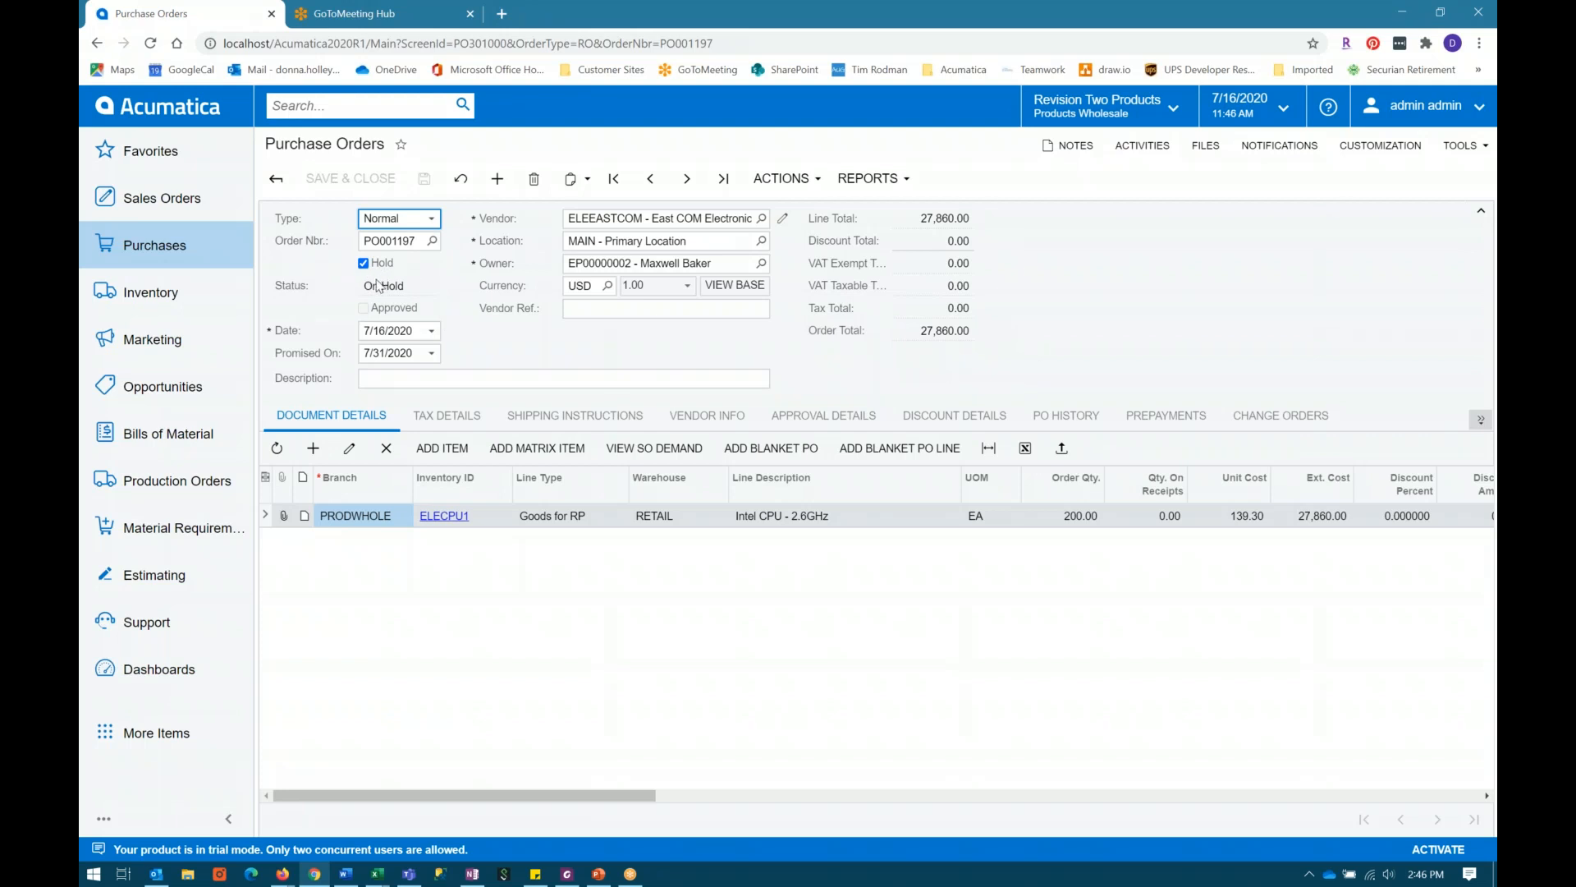
Step: Review the purchase order's vendor, line type and order quantity for ELECPU1
{"action": "left_click", "coordinate": [649, 220]}
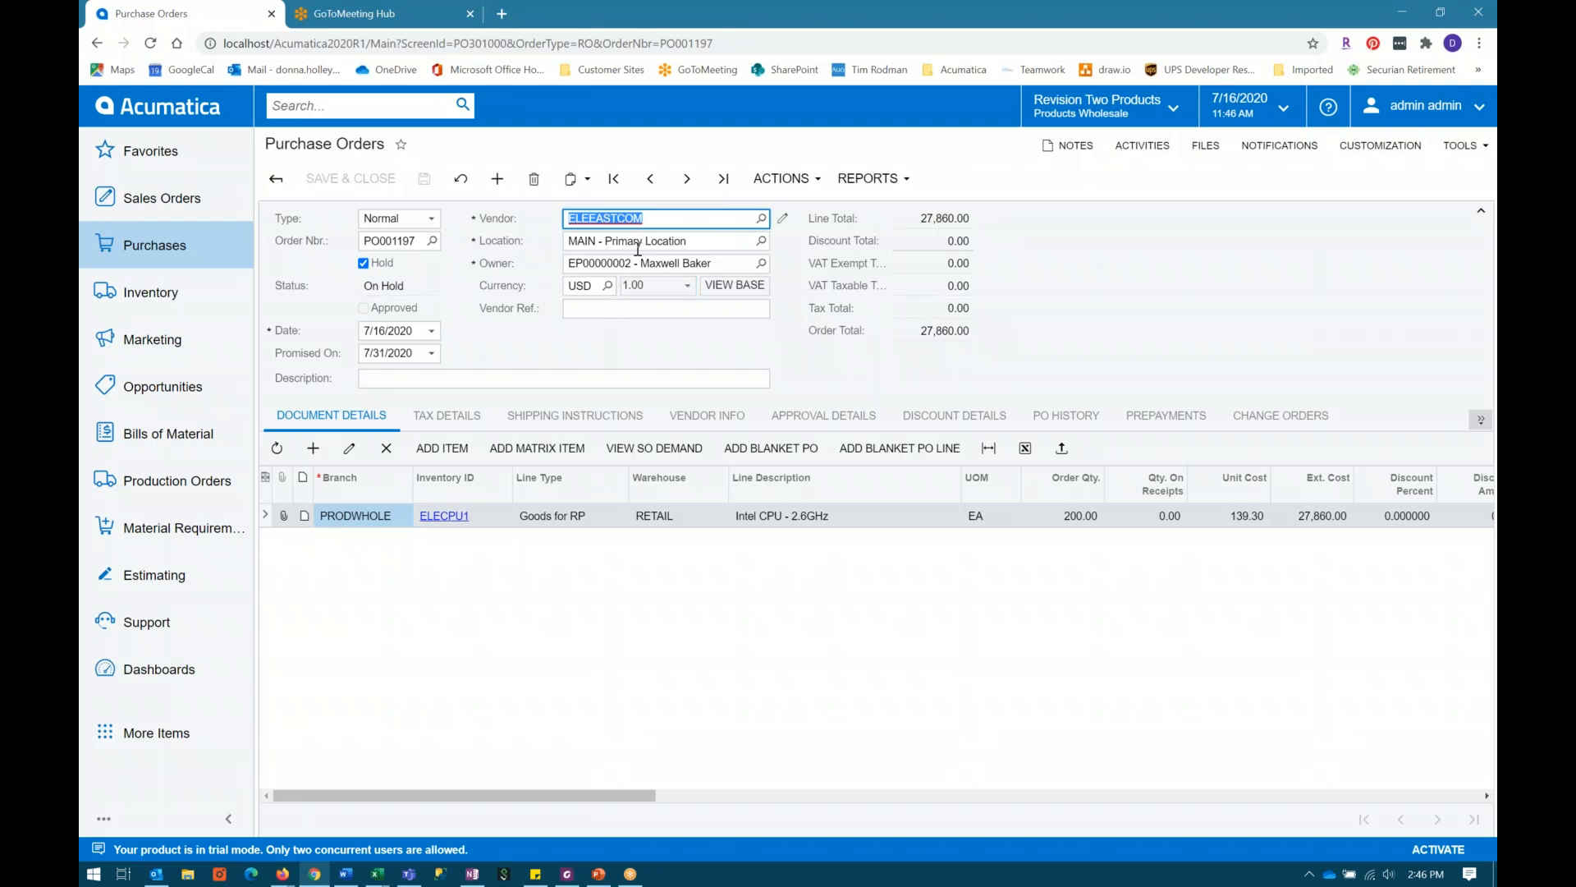
{"action": "left_click", "coordinate": [538, 359]}
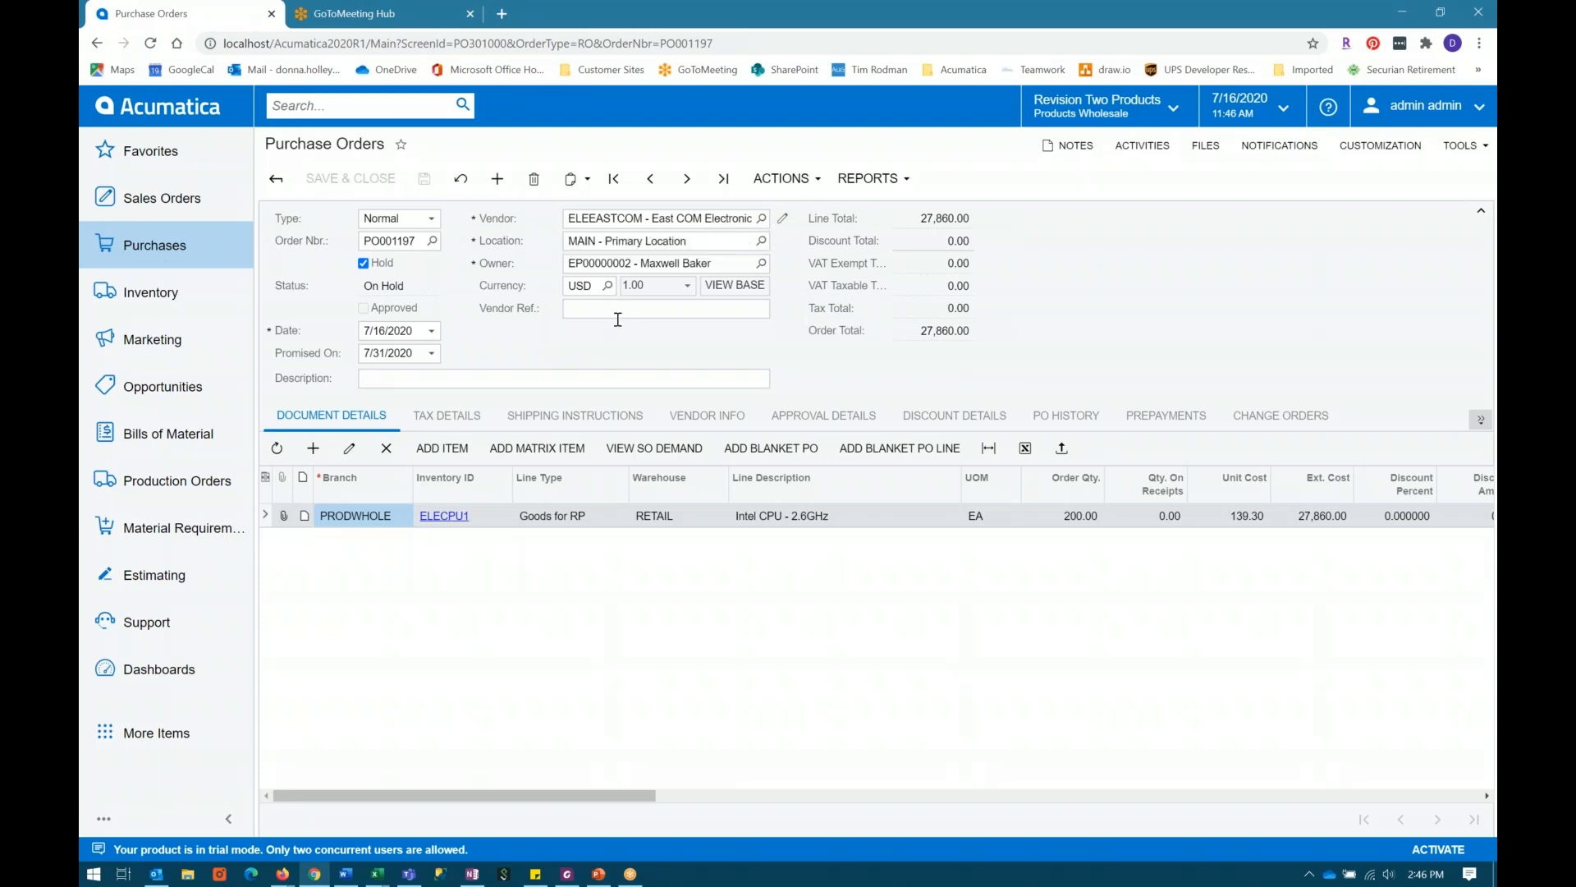
{"action": "left_click", "coordinate": [624, 518]}
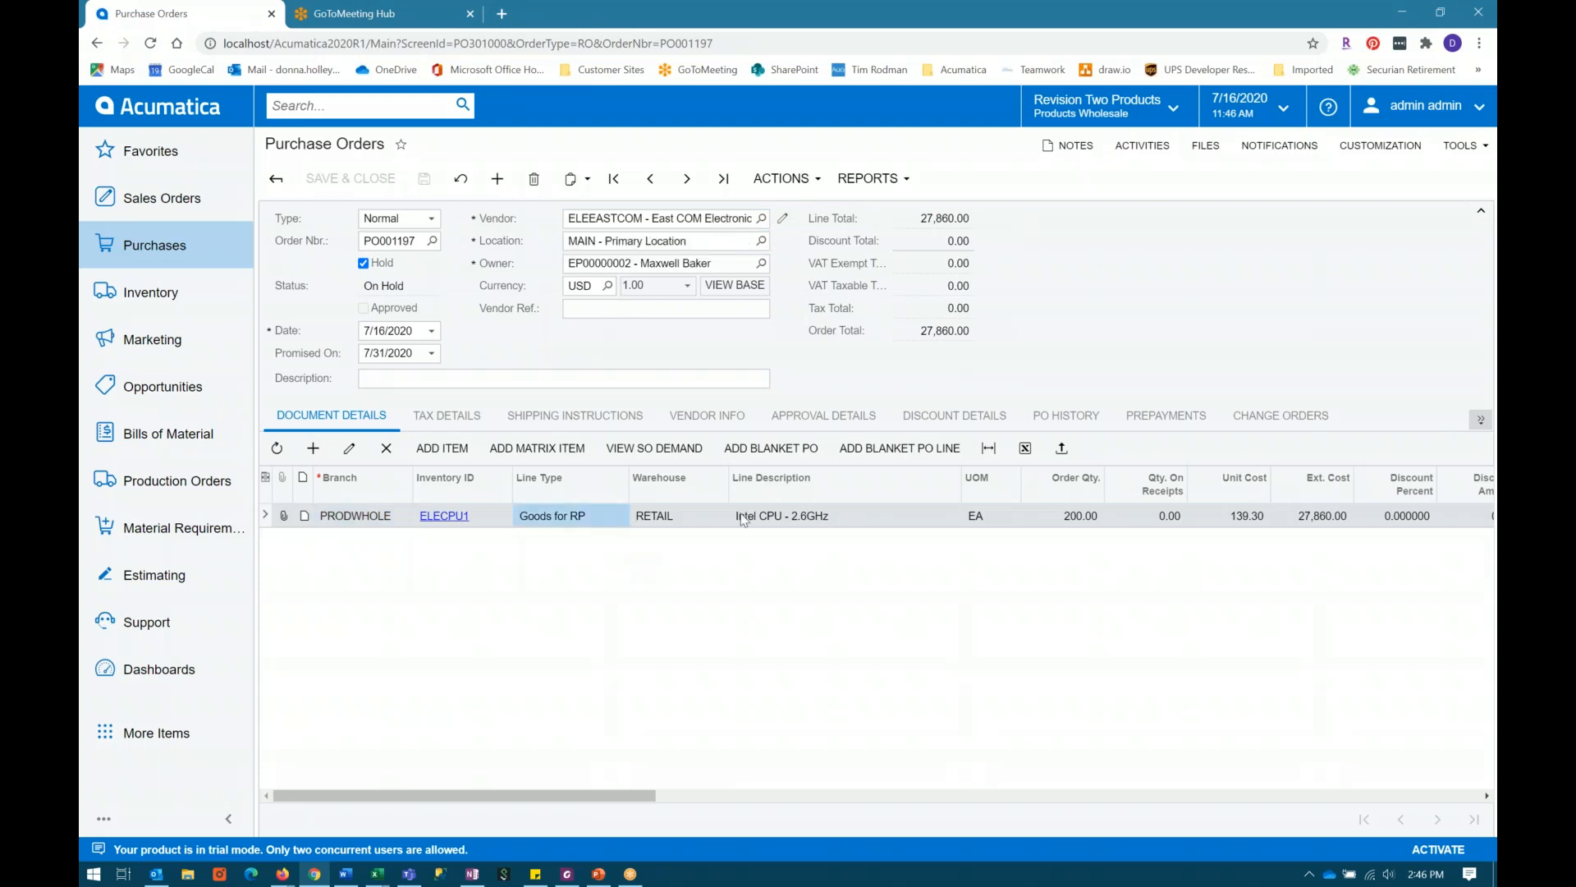
{"action": "left_click", "coordinate": [1090, 519]}
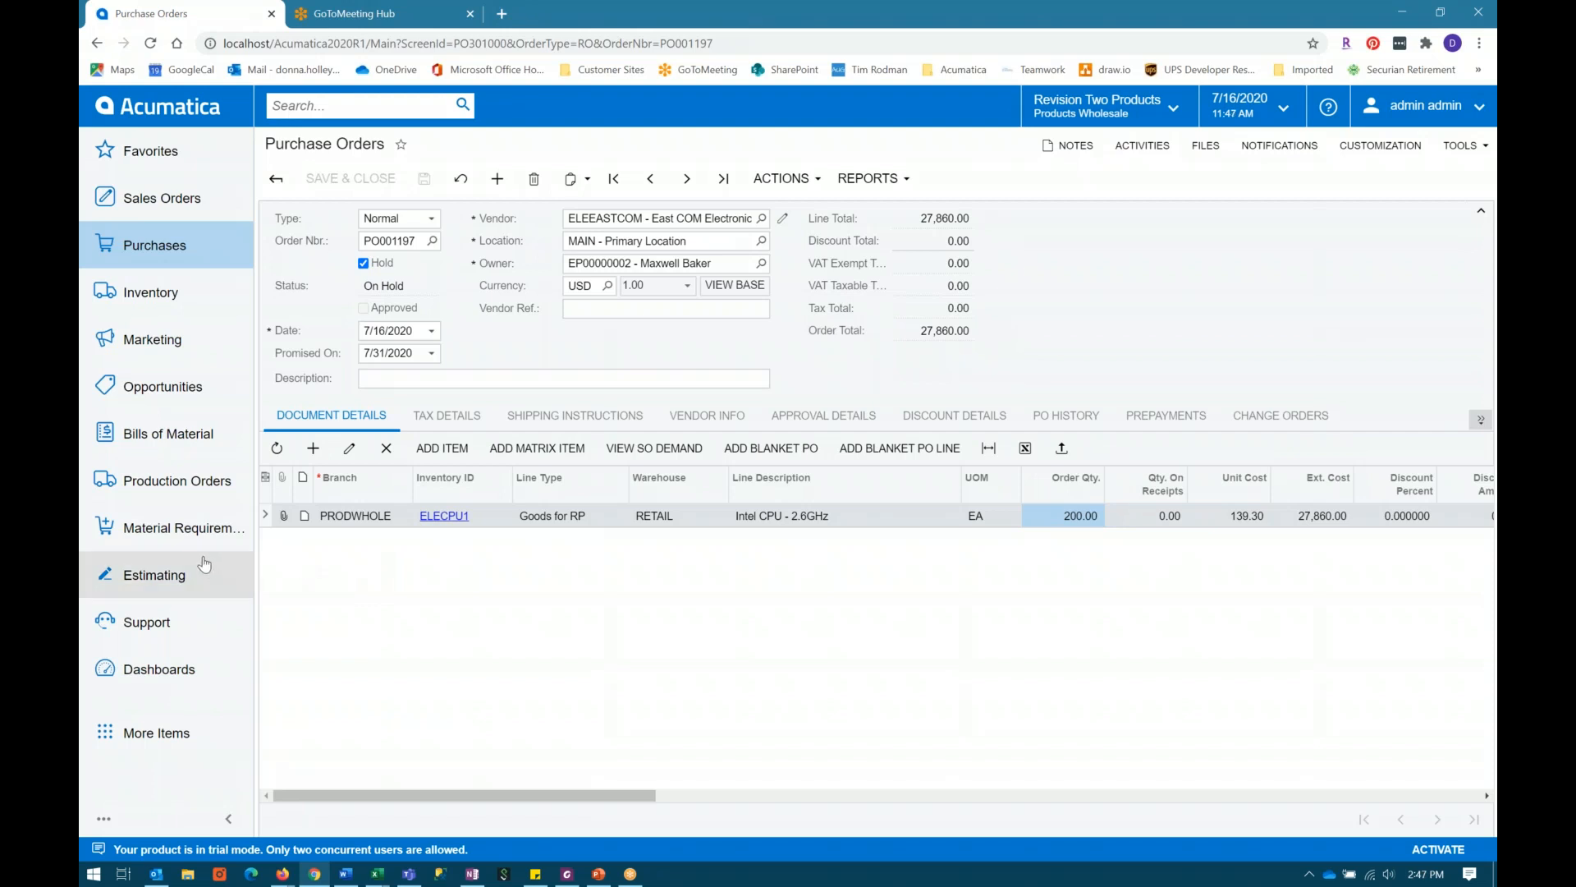
Step: Return to the Prepare Replenishment form for the RETAIL warehouse and bring up the list of inventory functions
{"action": "left_click", "coordinate": [166, 298]}
{"action": "left_click", "coordinate": [617, 302]}
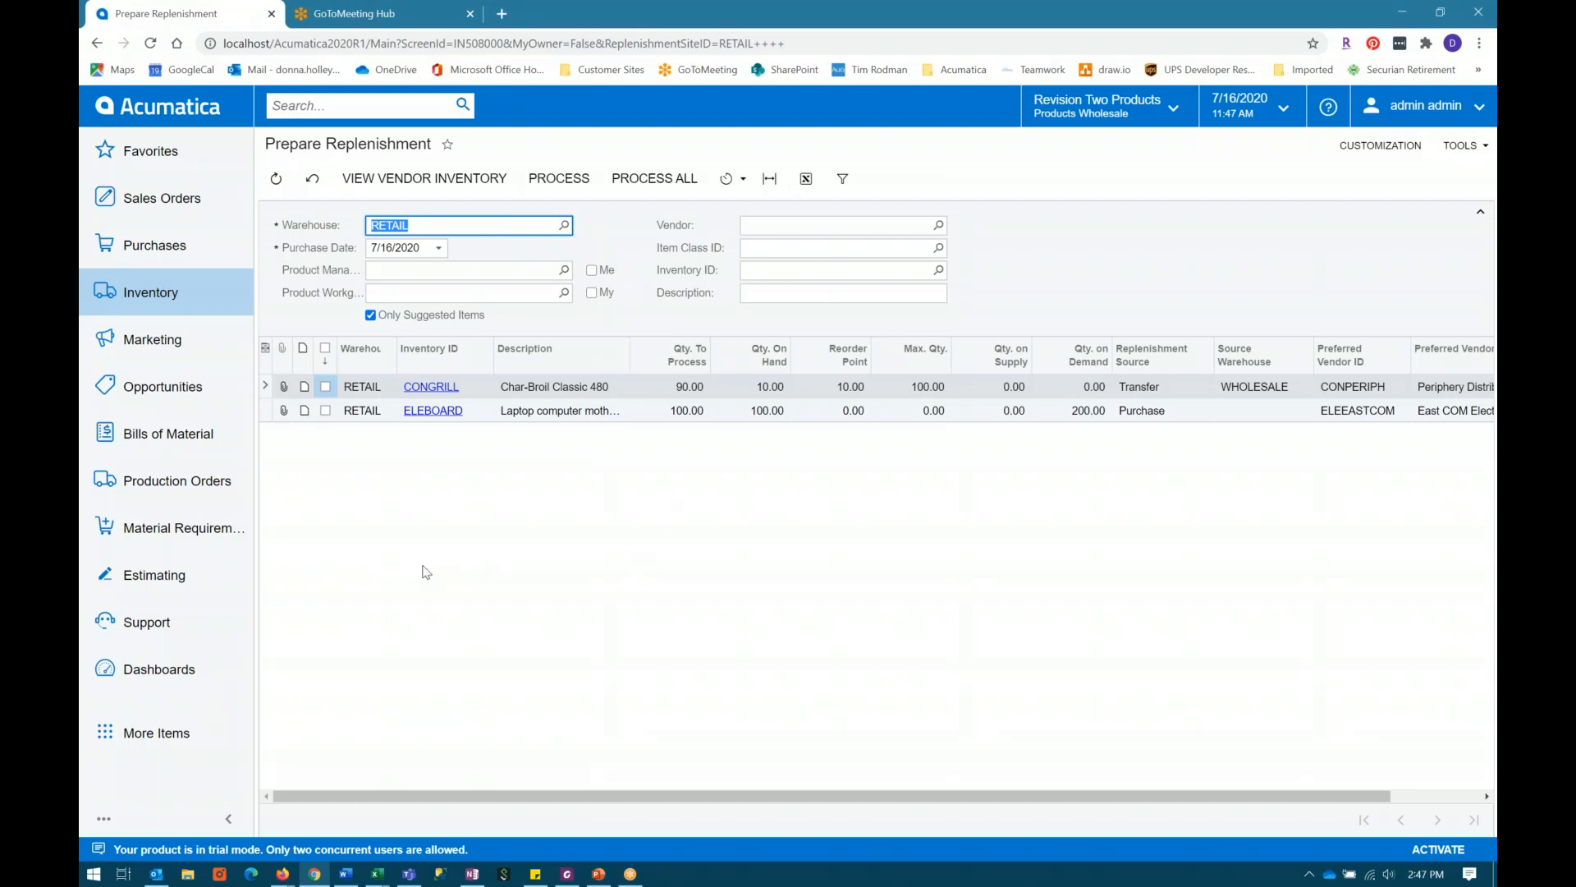
{"action": "left_click", "coordinate": [160, 297]}
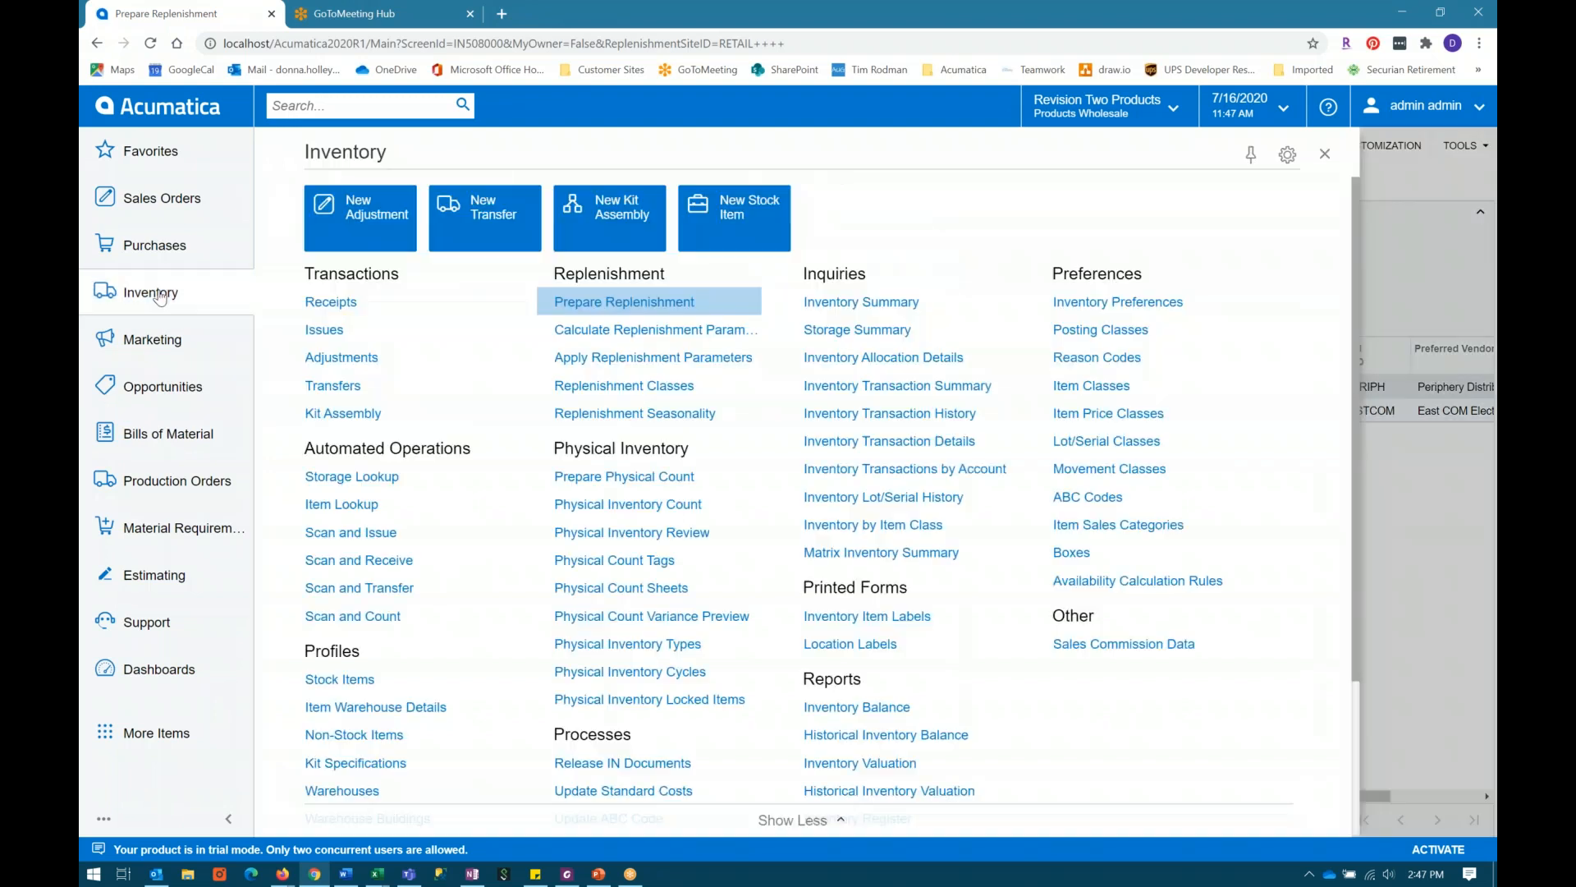